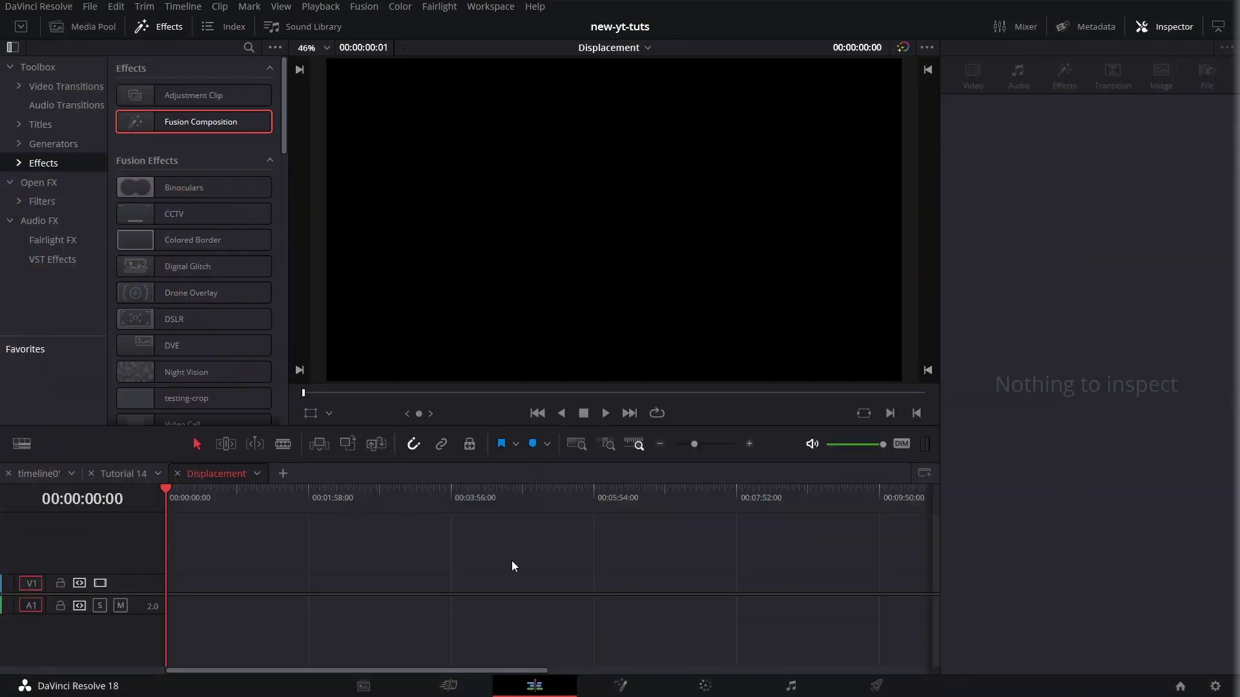
On the Fusion page, add a Displace node from the tool search.
left_click(620, 686)
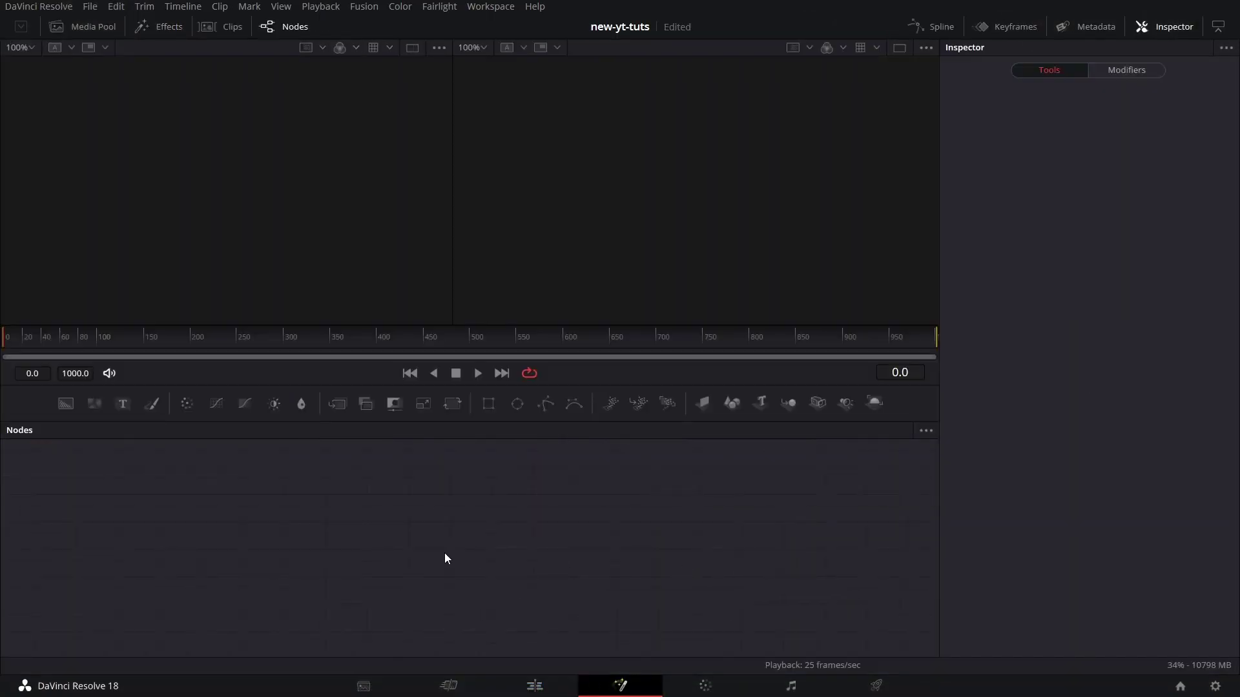
key("shift+space")
type("camer")
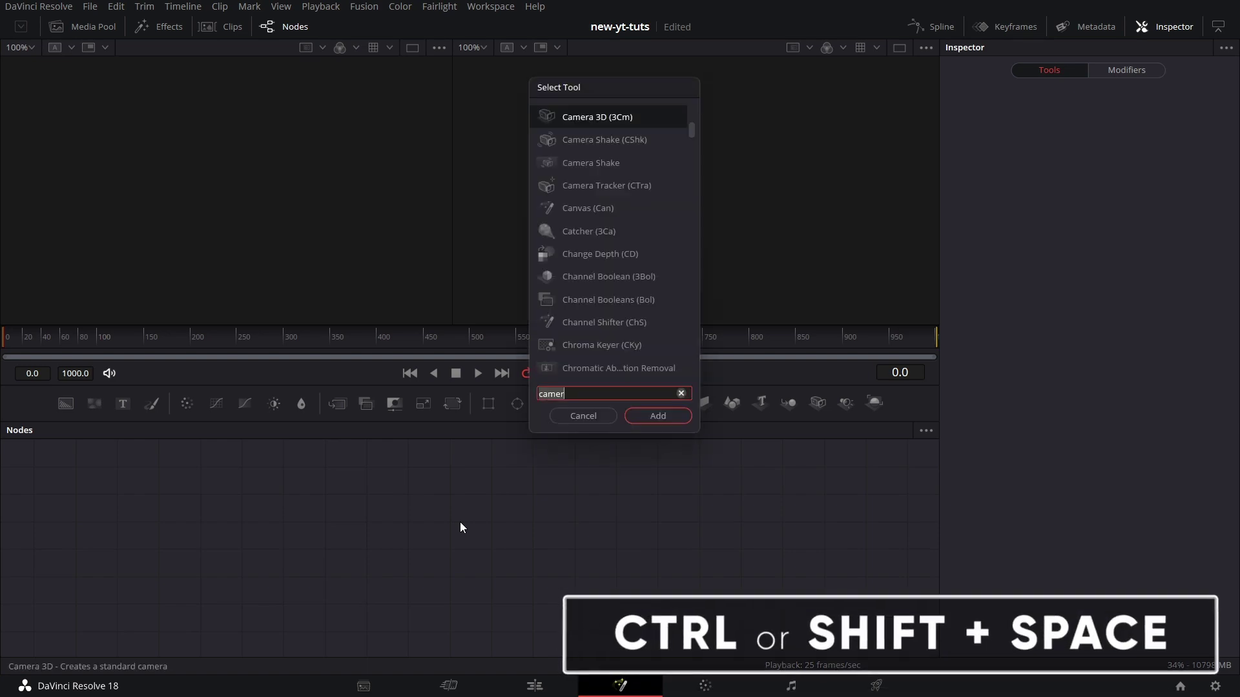
type("displ")
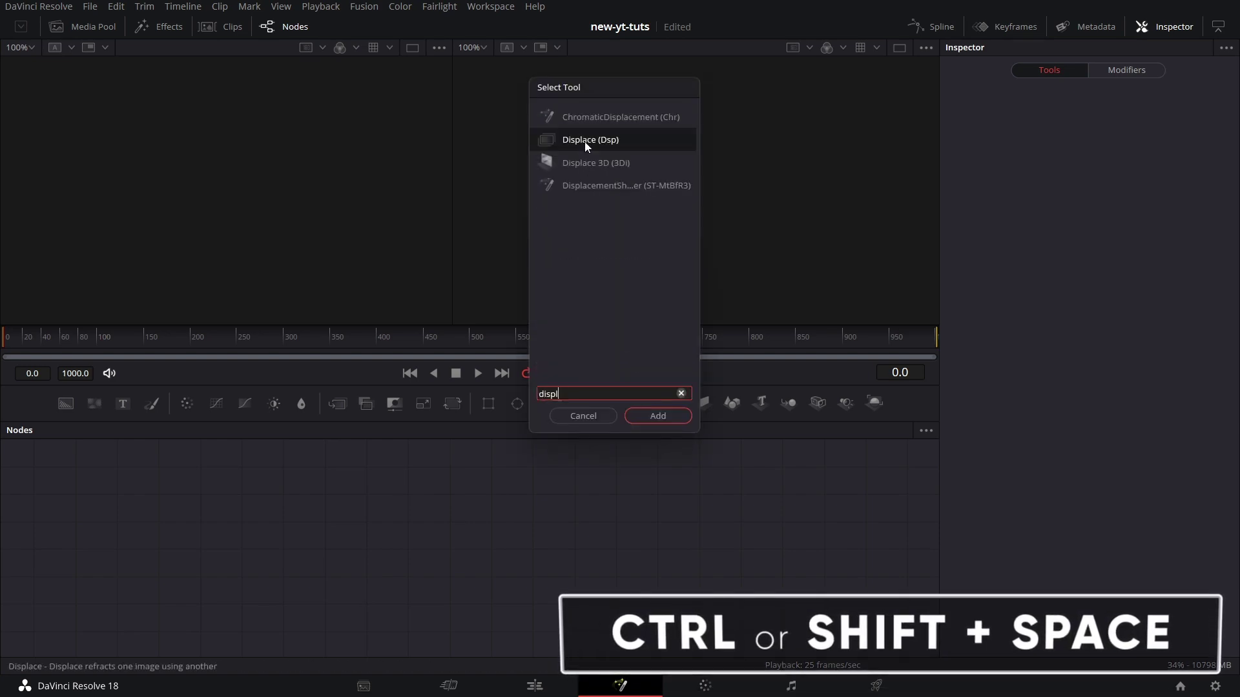
left_click(670, 417)
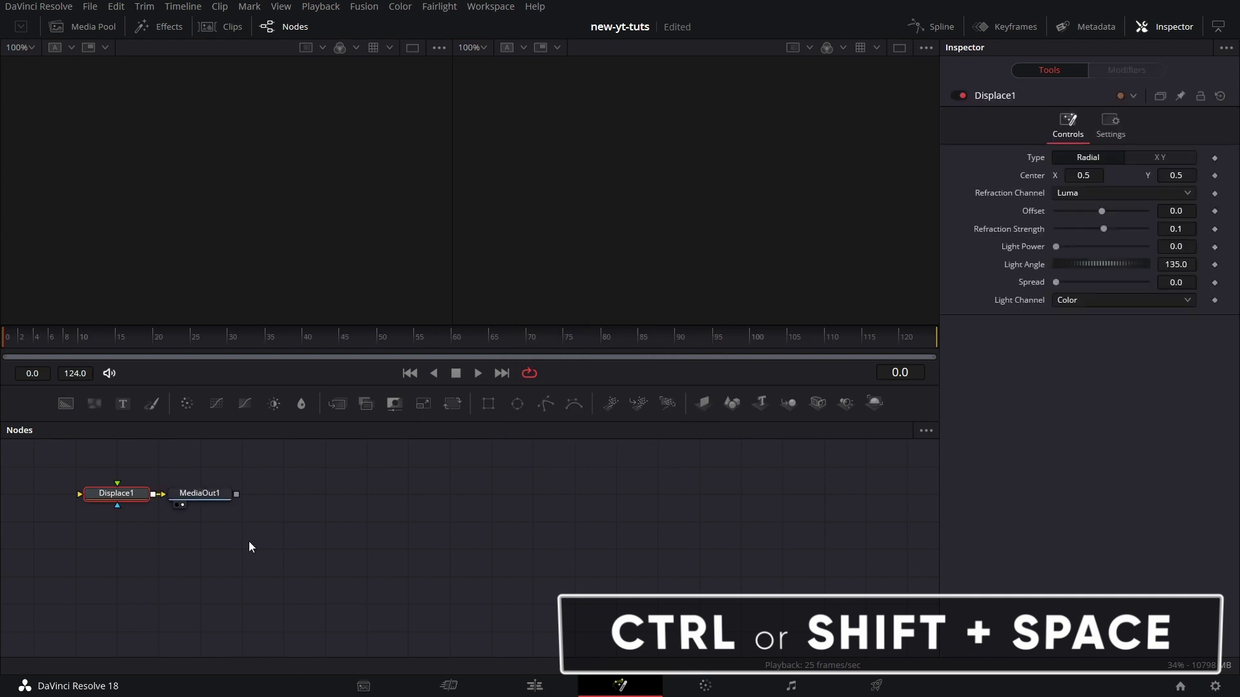
Position Displace1 beside MediaOut1 so it feeds the output, then search 'displ' again.
left_click_drag(217, 494, 571, 498)
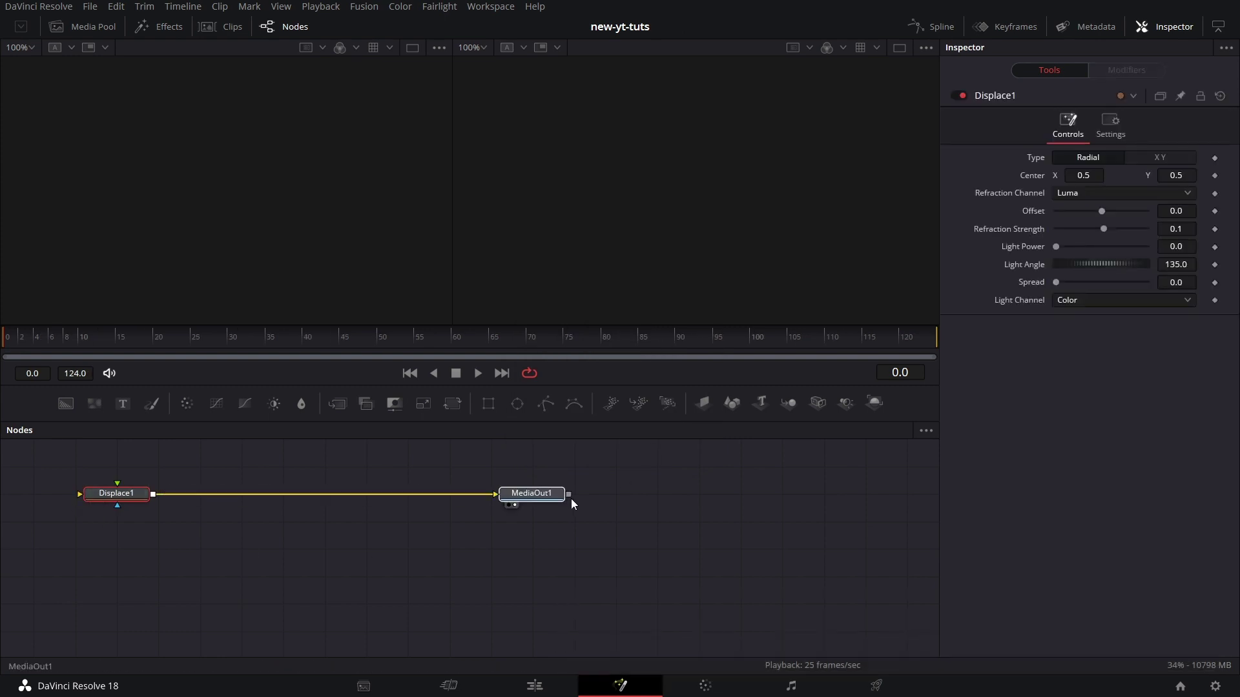
left_click_drag(110, 493, 401, 493)
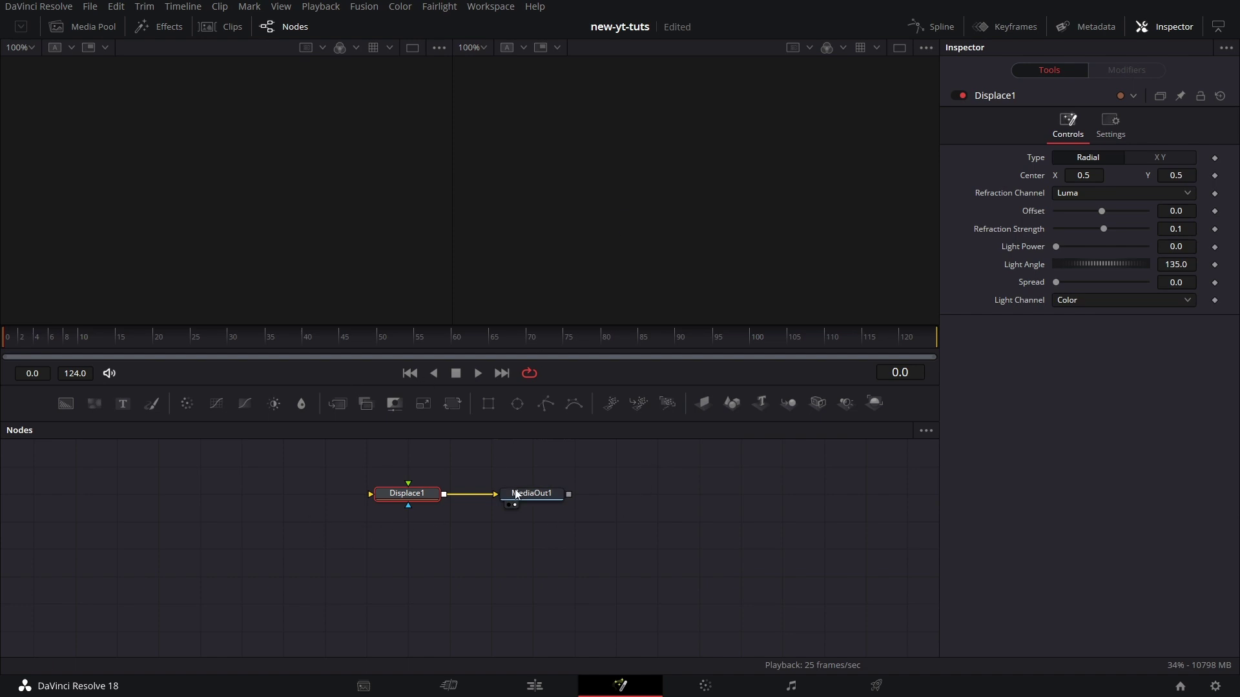
left_click_drag(375, 458, 624, 547)
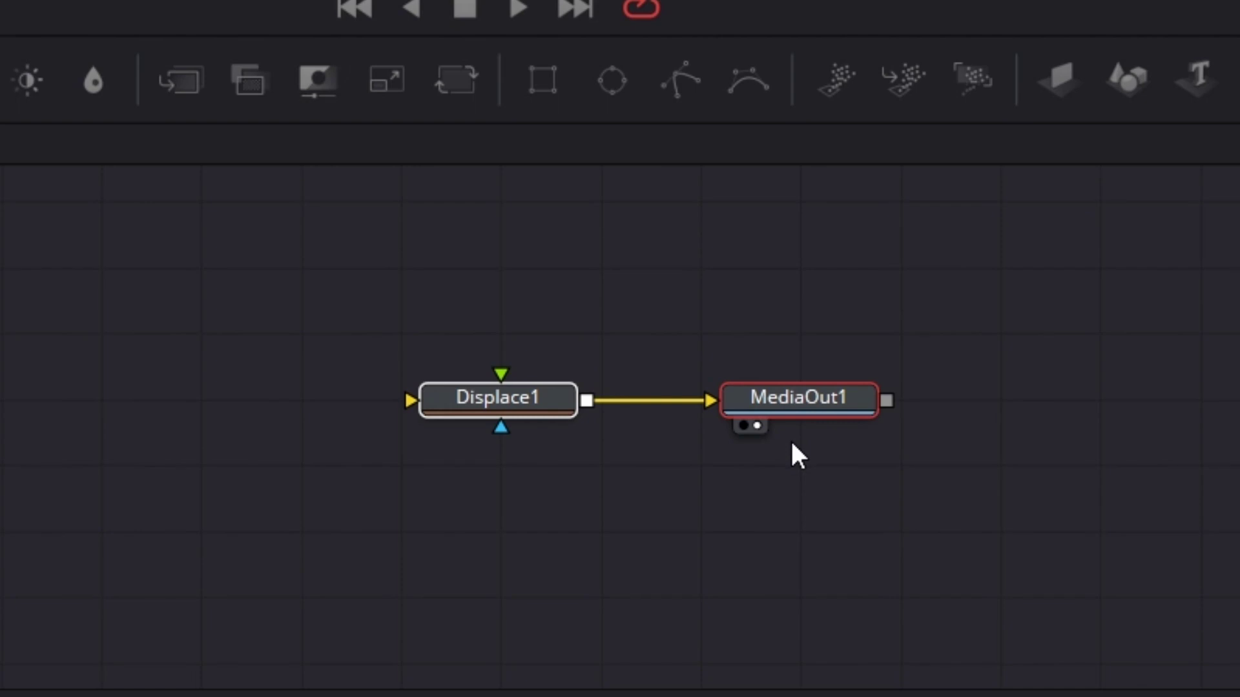
left_click(490, 501)
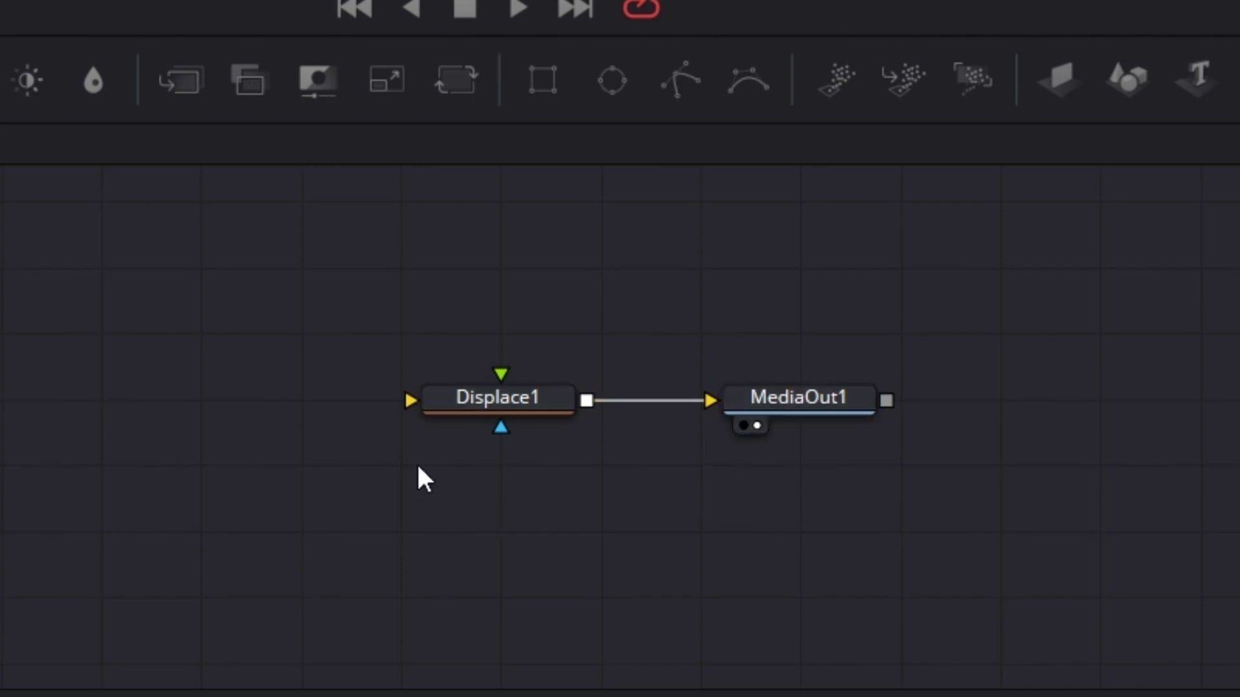
left_click(520, 402)
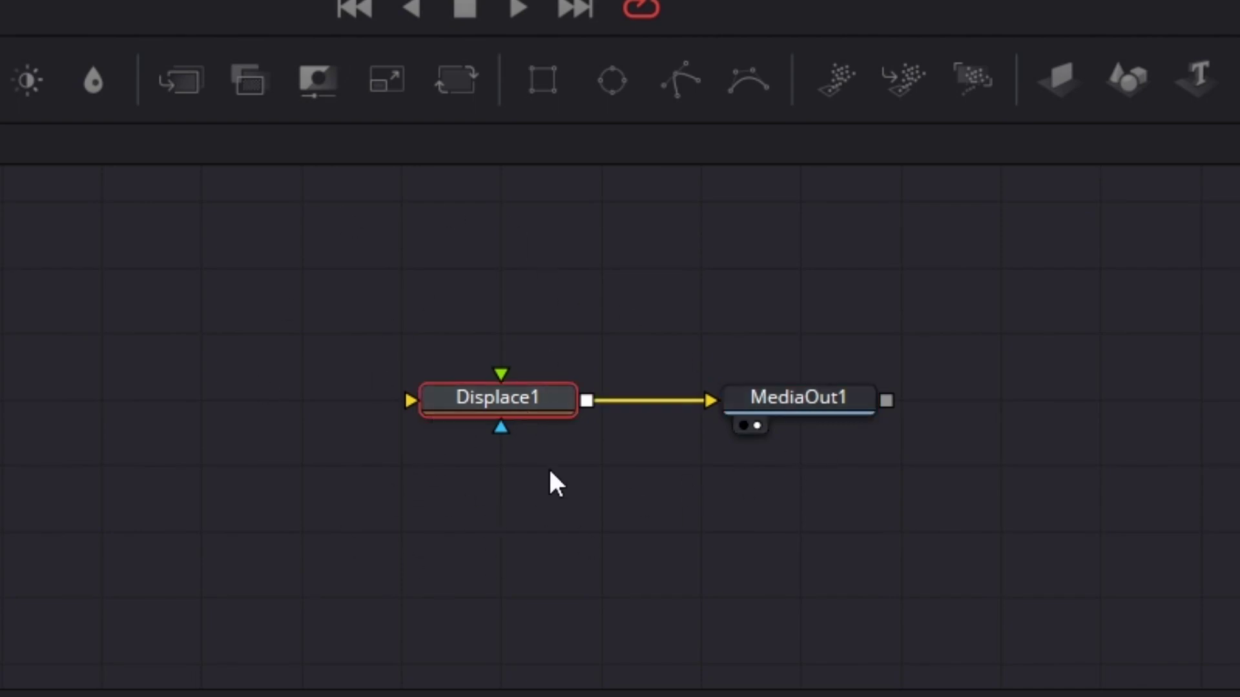
left_click(543, 549)
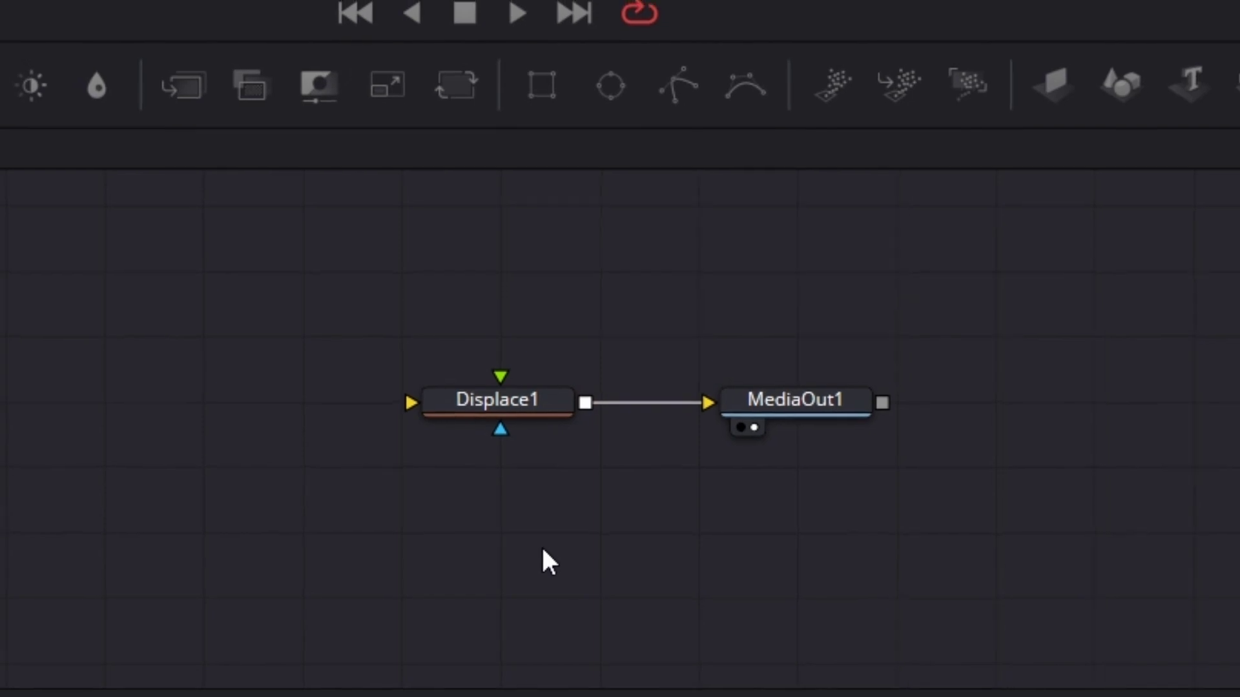
key("shift+space")
type("displ")
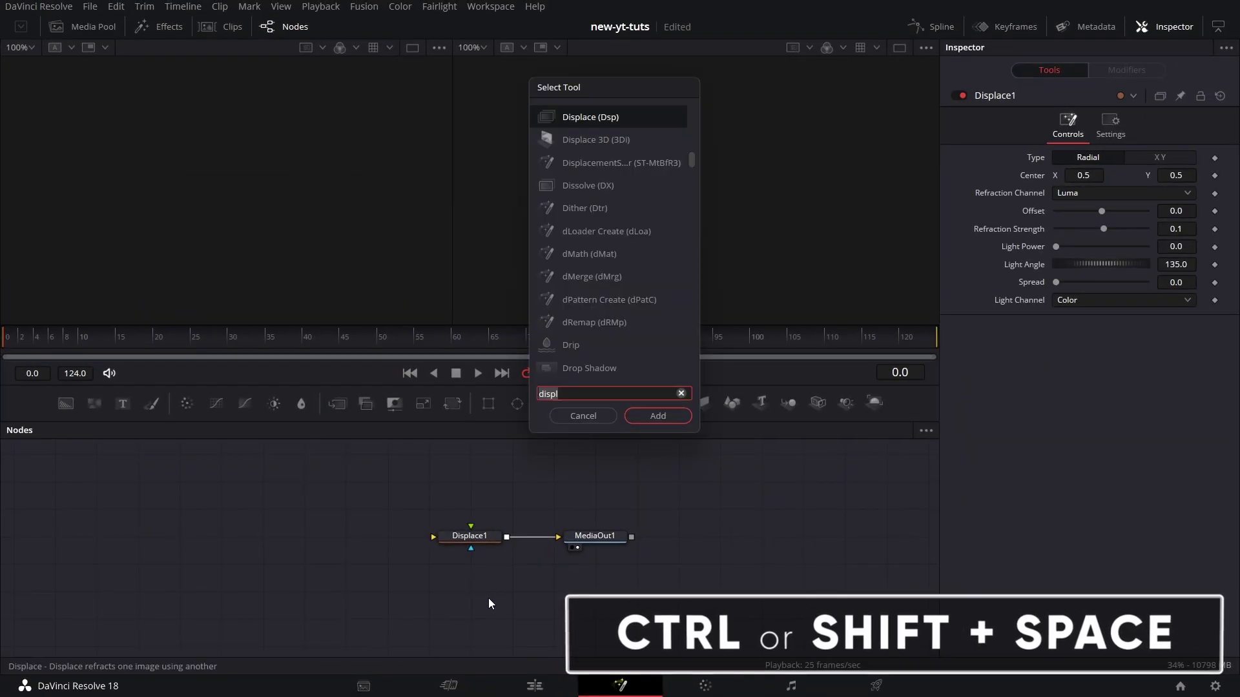
Add a Displace 3D node above, moving the Displace1–MediaOut1 pair lower beneath it.
left_click(602, 140)
left_click(658, 416)
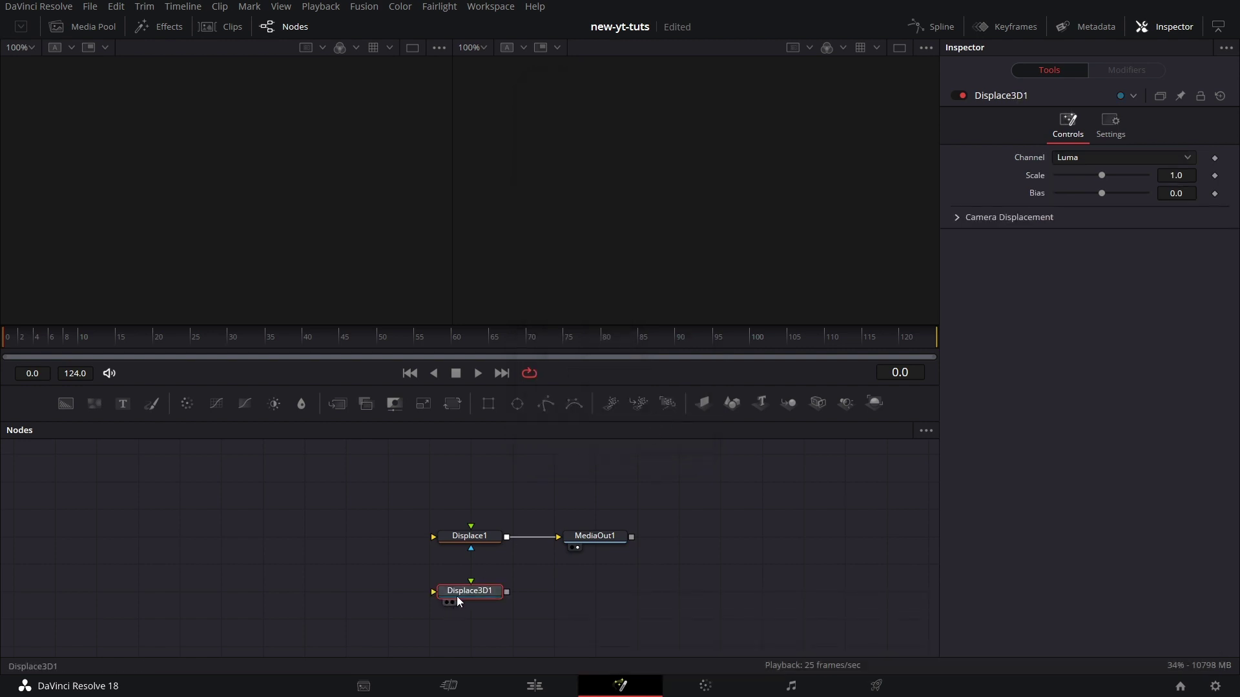
left_click_drag(456, 595, 468, 483)
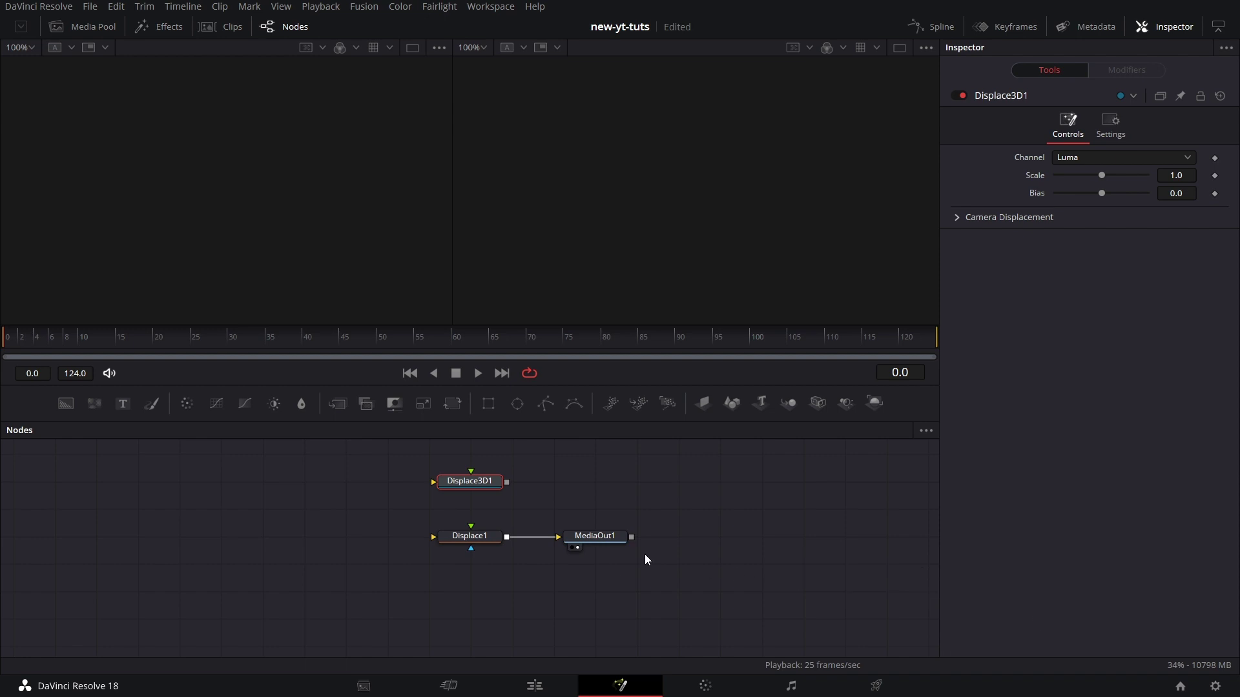
left_click_drag(432, 571, 622, 564)
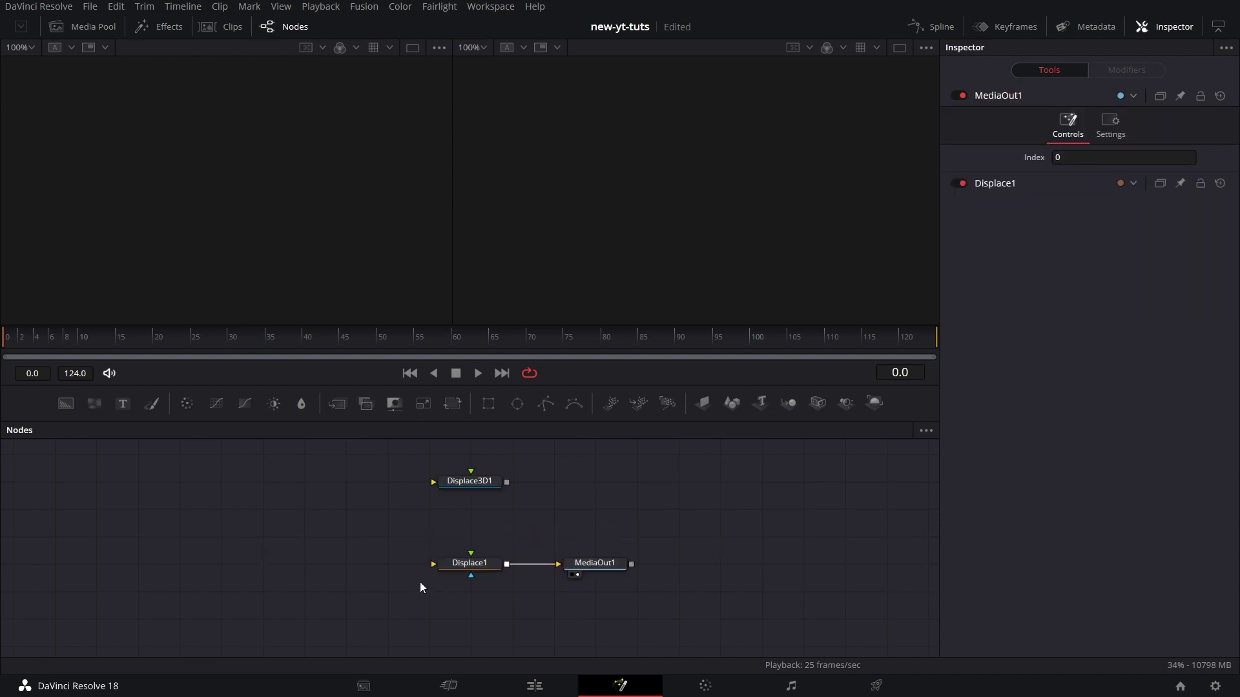
Add the timeline0' clip as MediaIn1, connect it to Displace1, and show a single large viewer.
left_click(95, 29)
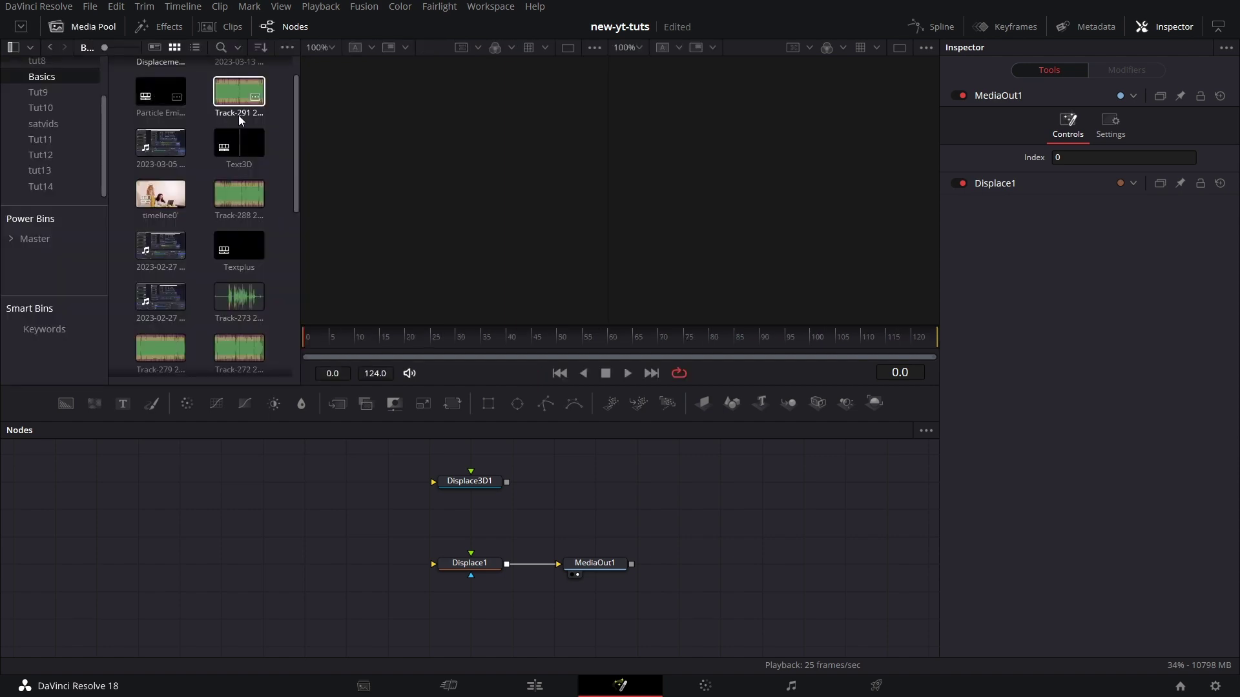
left_click(164, 191)
left_click_drag(164, 191, 303, 563)
left_click(94, 26)
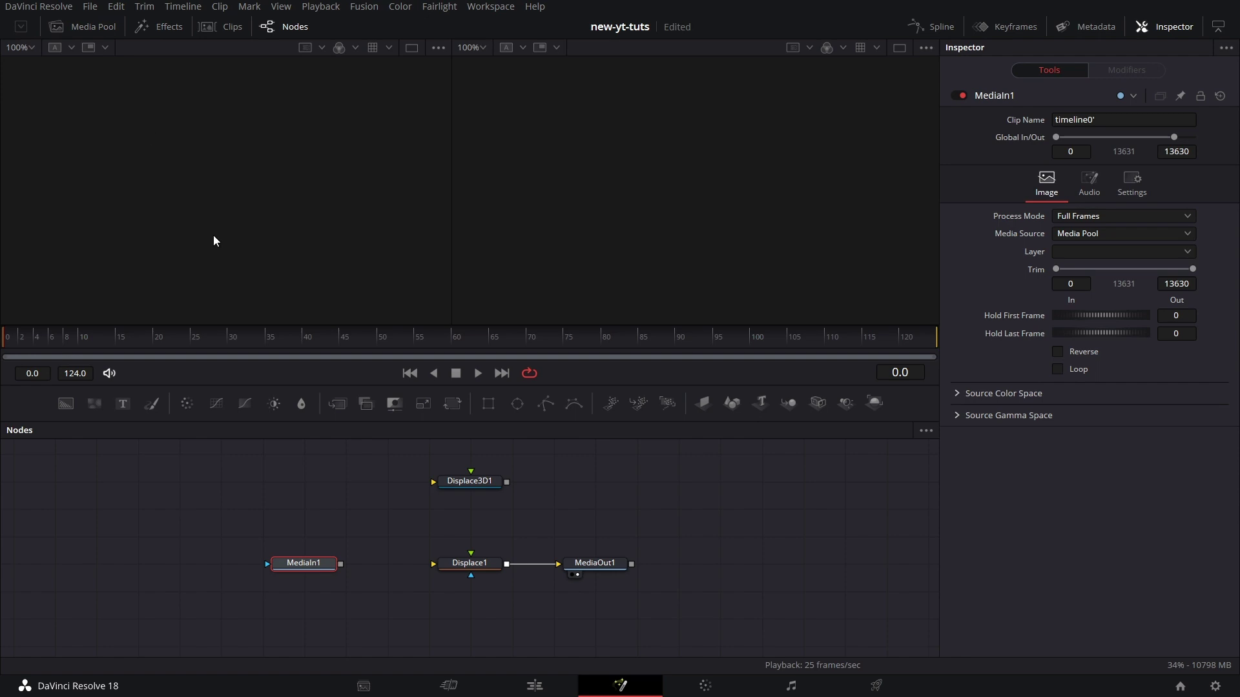
left_click_drag(341, 564, 435, 564)
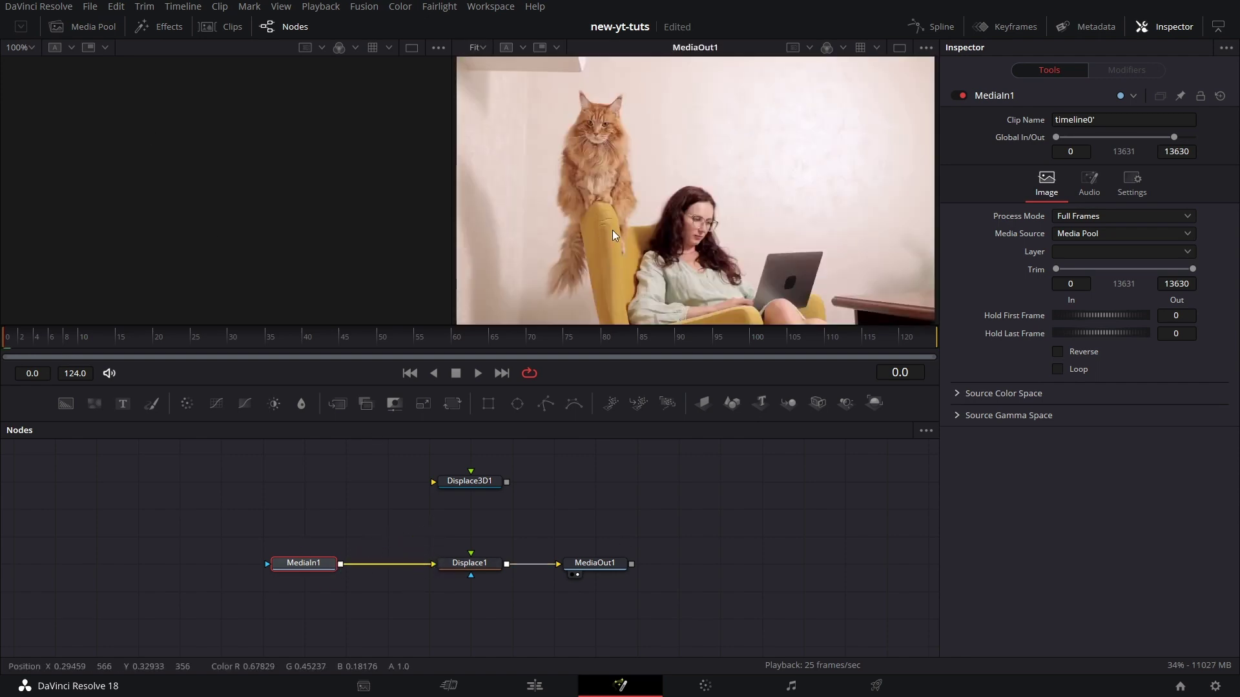
left_click(900, 48)
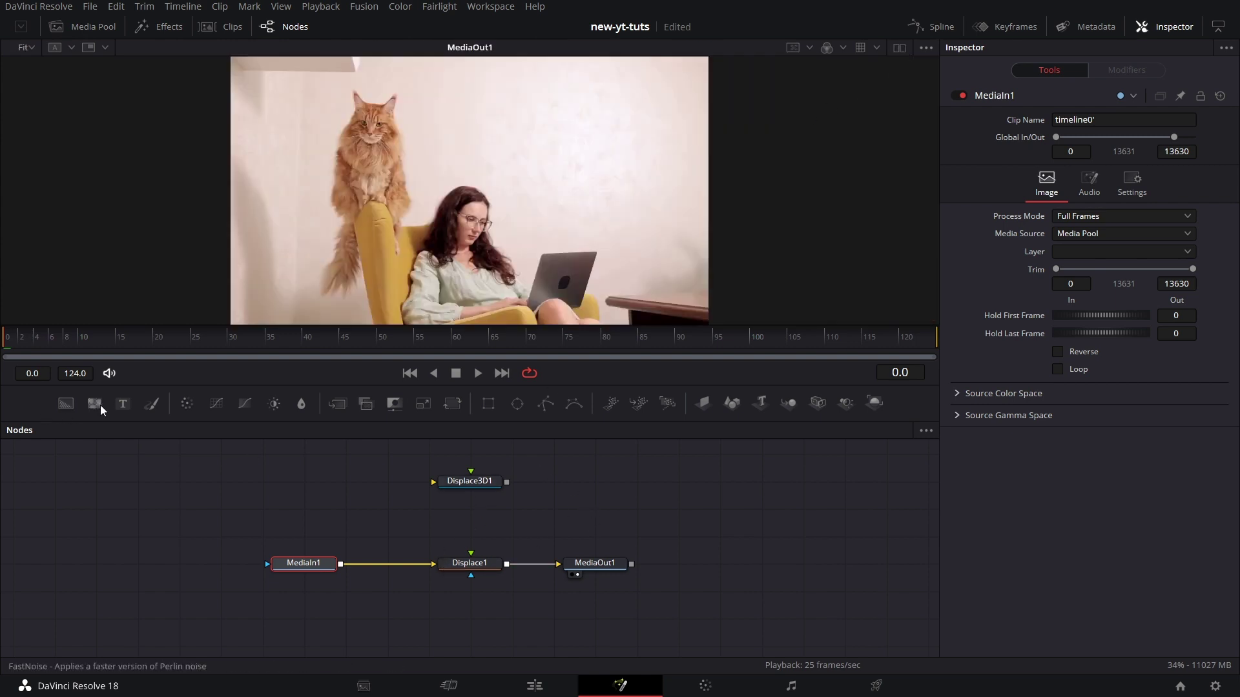
Place a FastNoise node above Displace1 and view it in the left viewer.
left_click_drag(94, 404, 349, 486)
left_click_drag(432, 521, 451, 531)
left_click(903, 51)
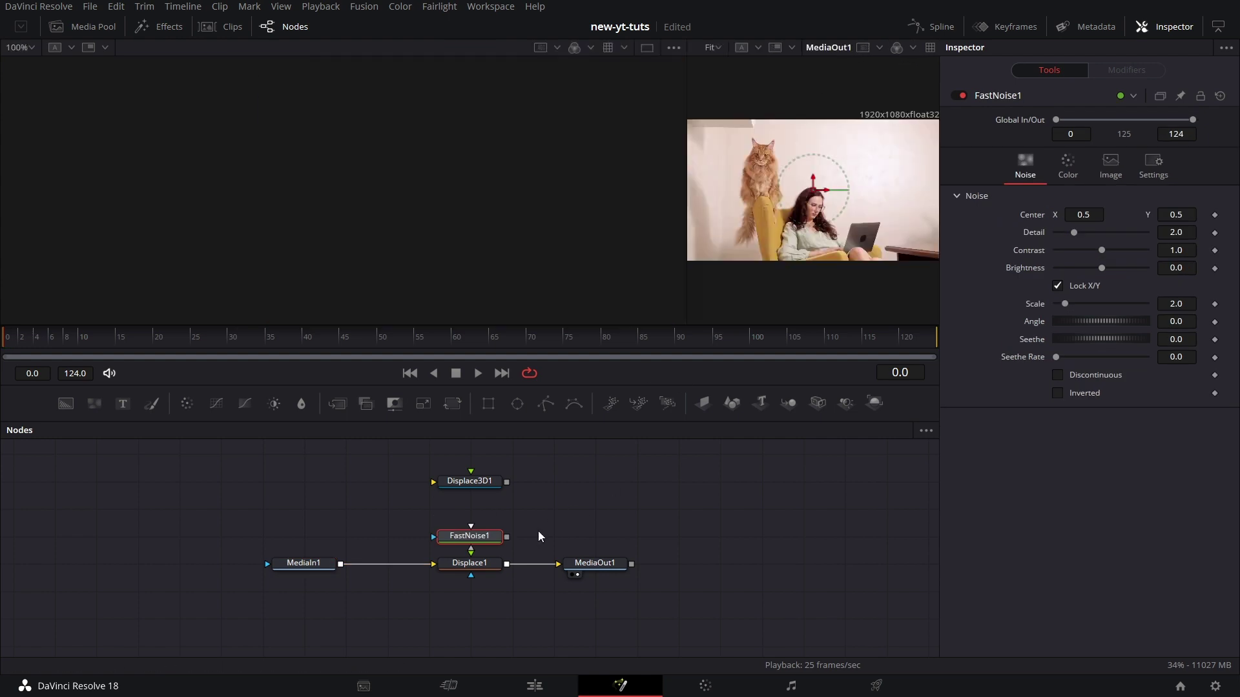
key("1")
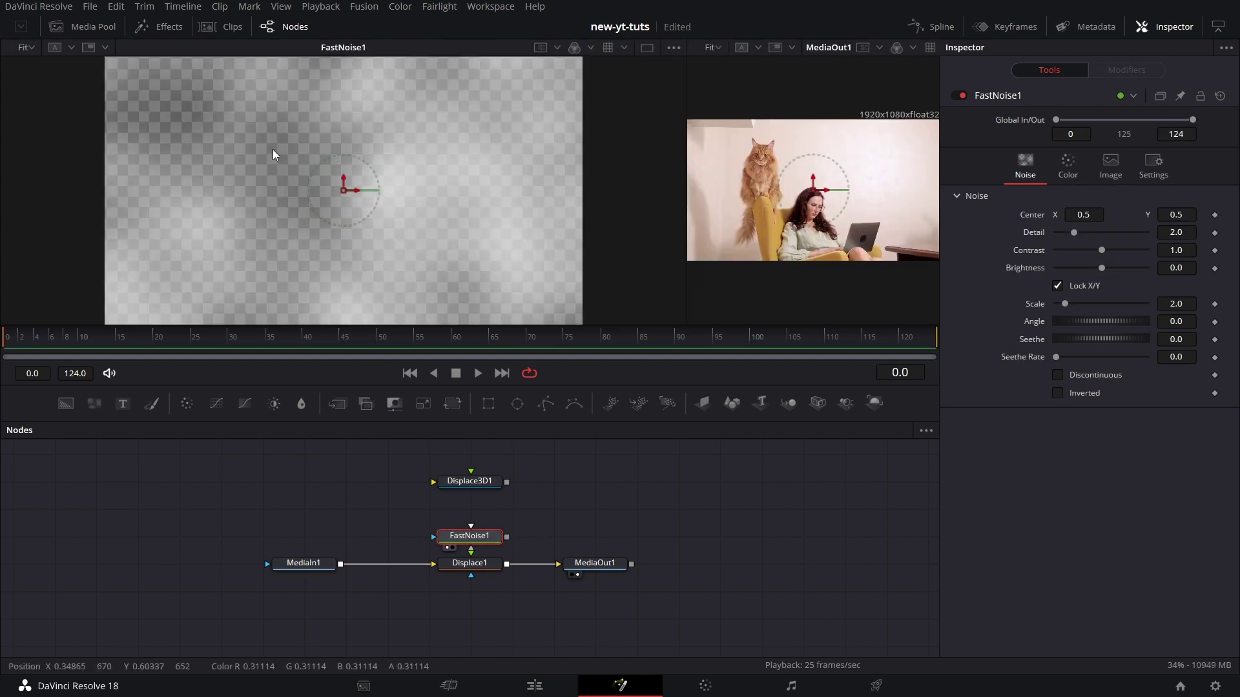
Raise the noise contrast to 2.33 and make Color 1 fully opaque.
left_click_drag(1103, 250, 1119, 250)
left_click(1075, 178)
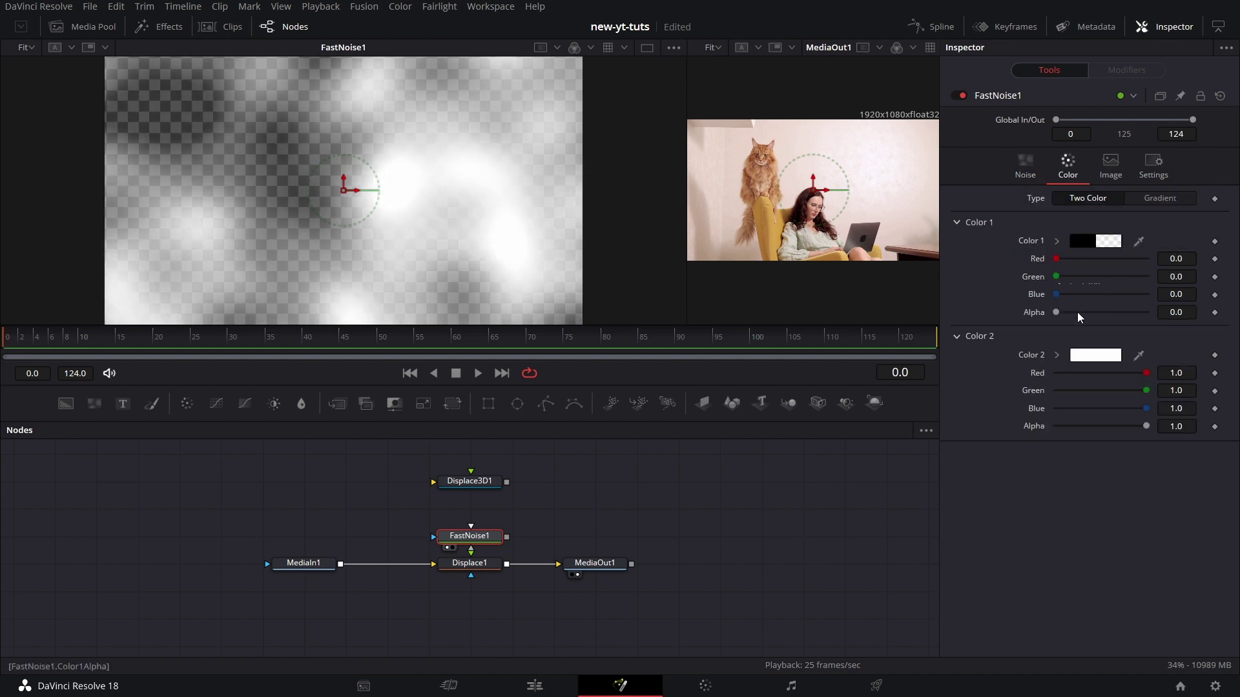
left_click_drag(1055, 312, 1239, 316)
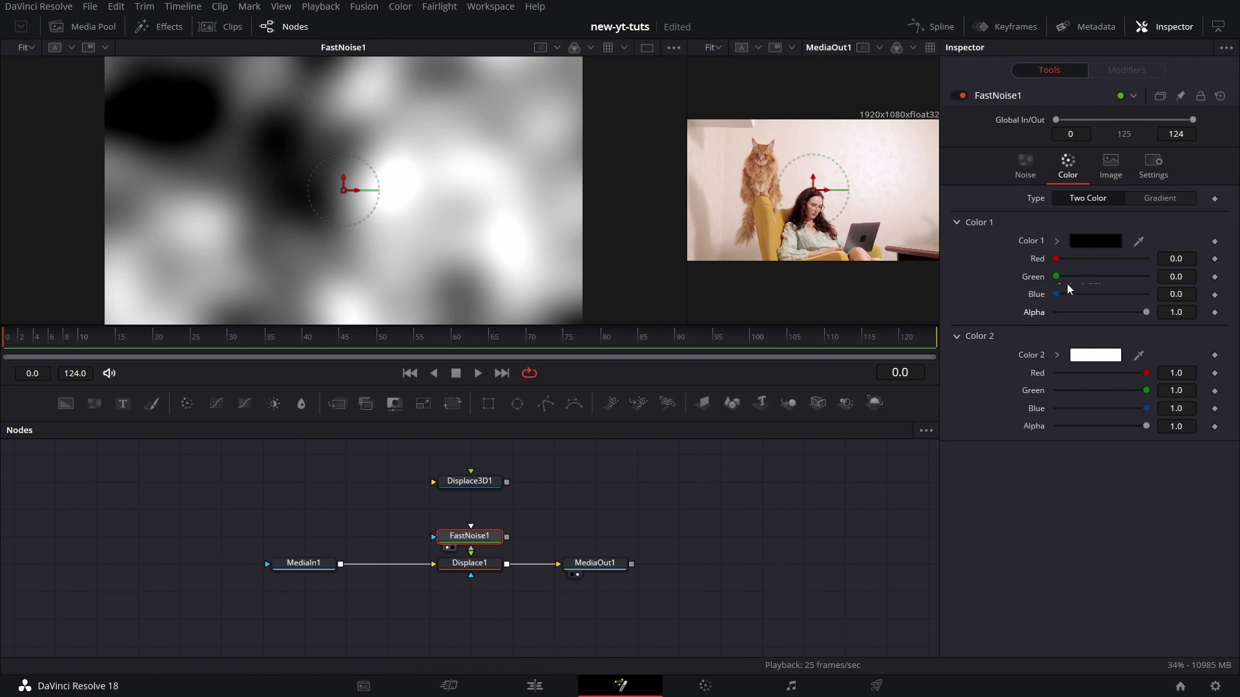
Switch the noise to a Radial gradient centred on the frame, shifting its dark stop inward.
left_click(1145, 198)
left_click(1118, 240)
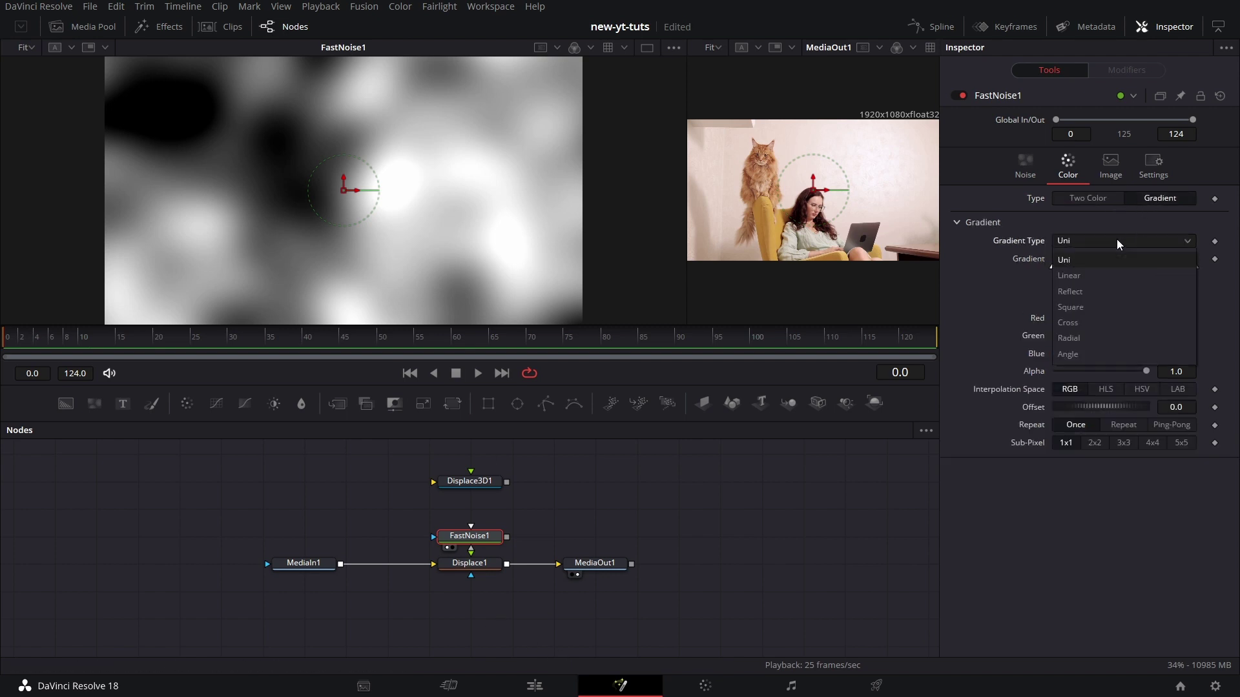
left_click(1093, 338)
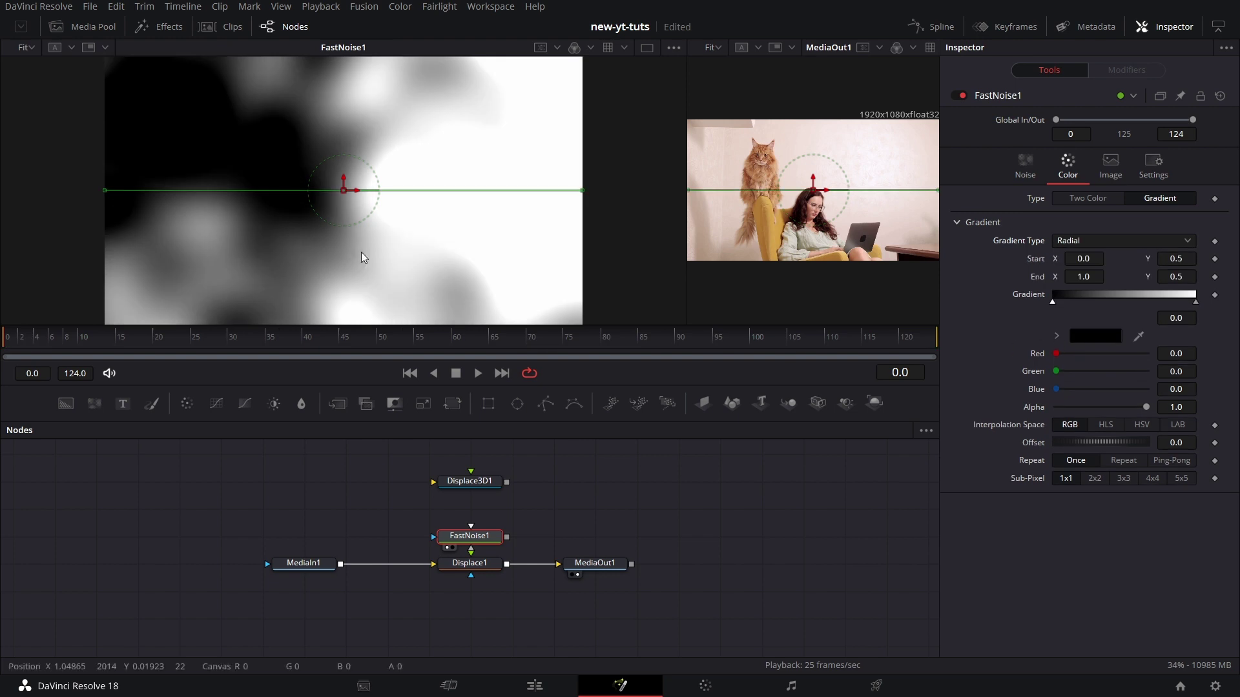
left_click_drag(107, 193, 381, 194)
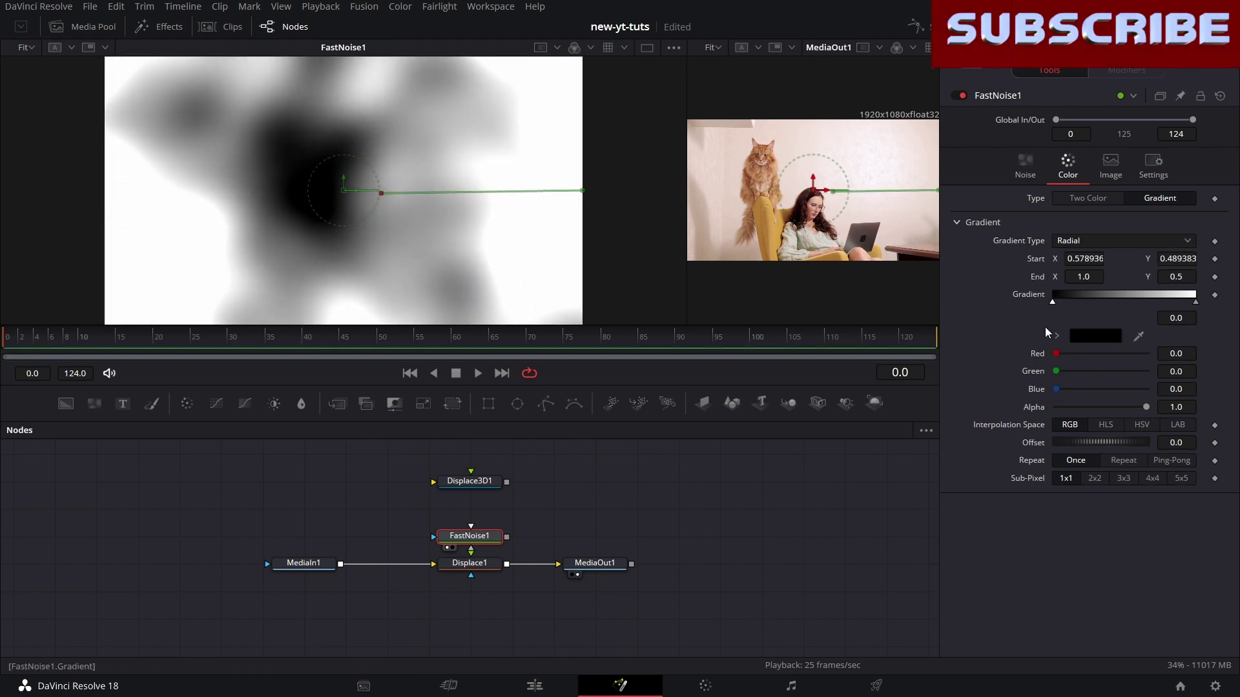
left_click_drag(1053, 302, 1107, 312)
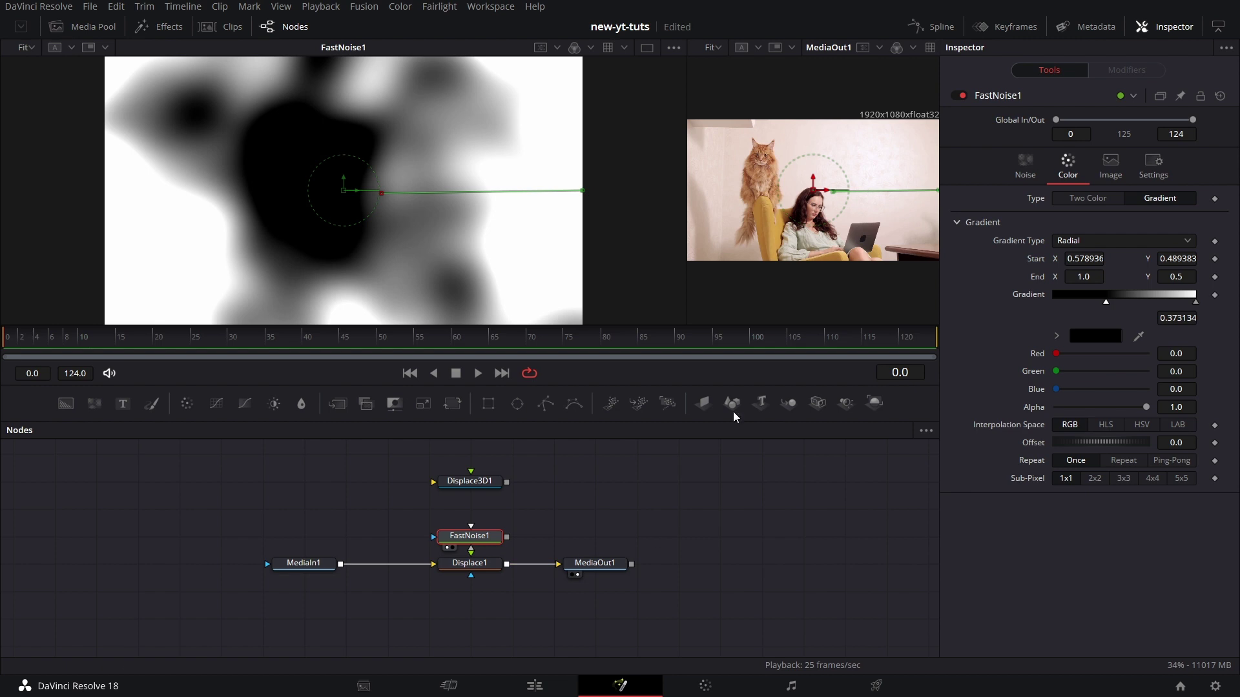
left_click_drag(686, 162, 489, 190)
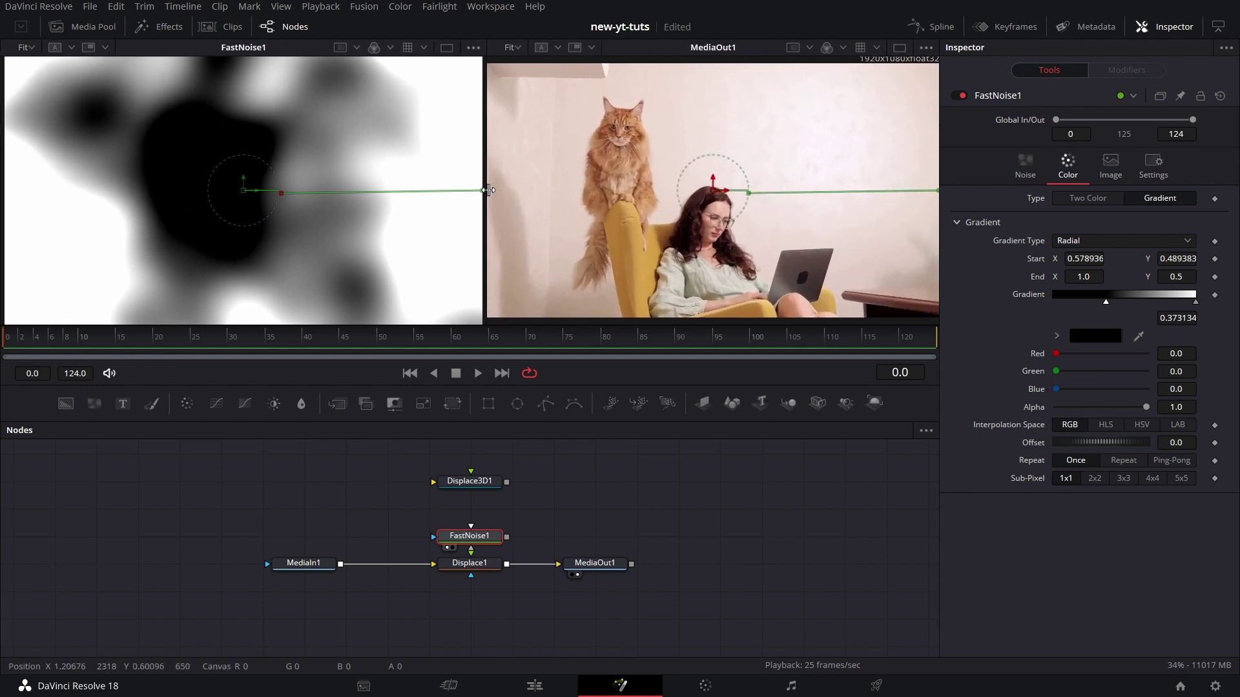
Wire FastNoise1's output into Displace1 and settle the refraction strength at 0.25.
left_click(481, 567)
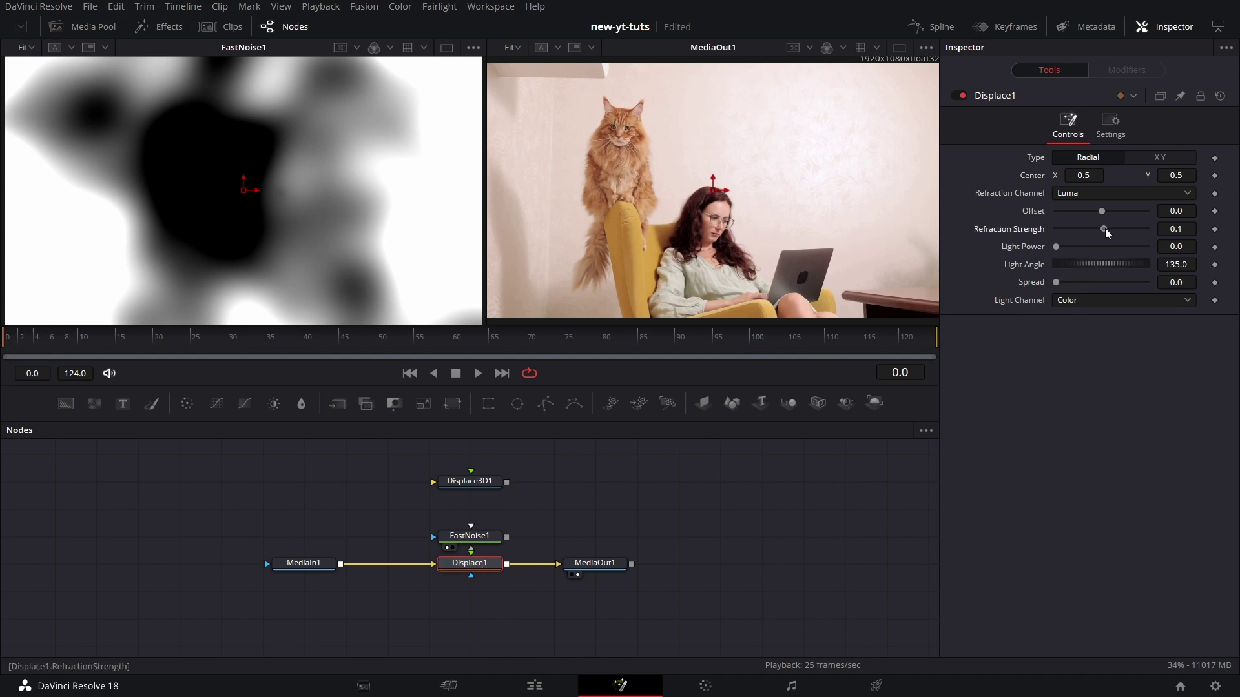
left_click_drag(1106, 227, 1130, 228)
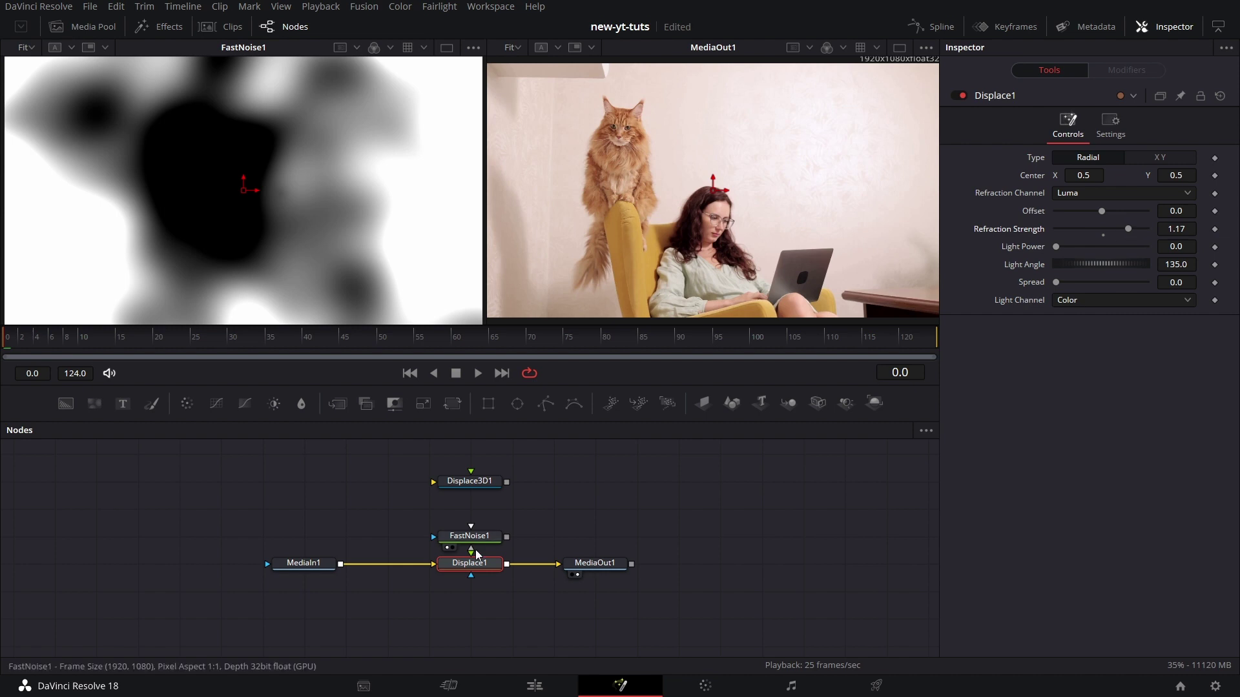
mouse_move(488, 543)
left_mouse_down()
mouse_move(481, 514)
mouse_move(494, 546)
mouse_move(471, 559)
left_mouse_up()
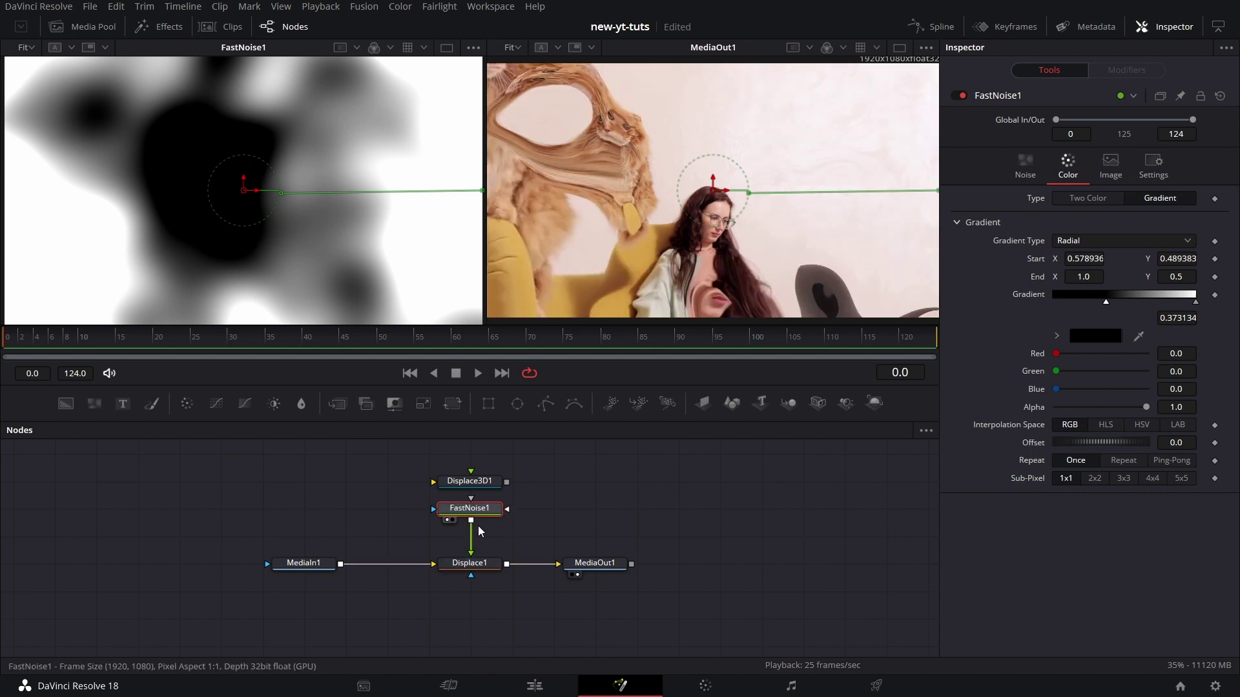
left_click_drag(478, 509, 477, 538)
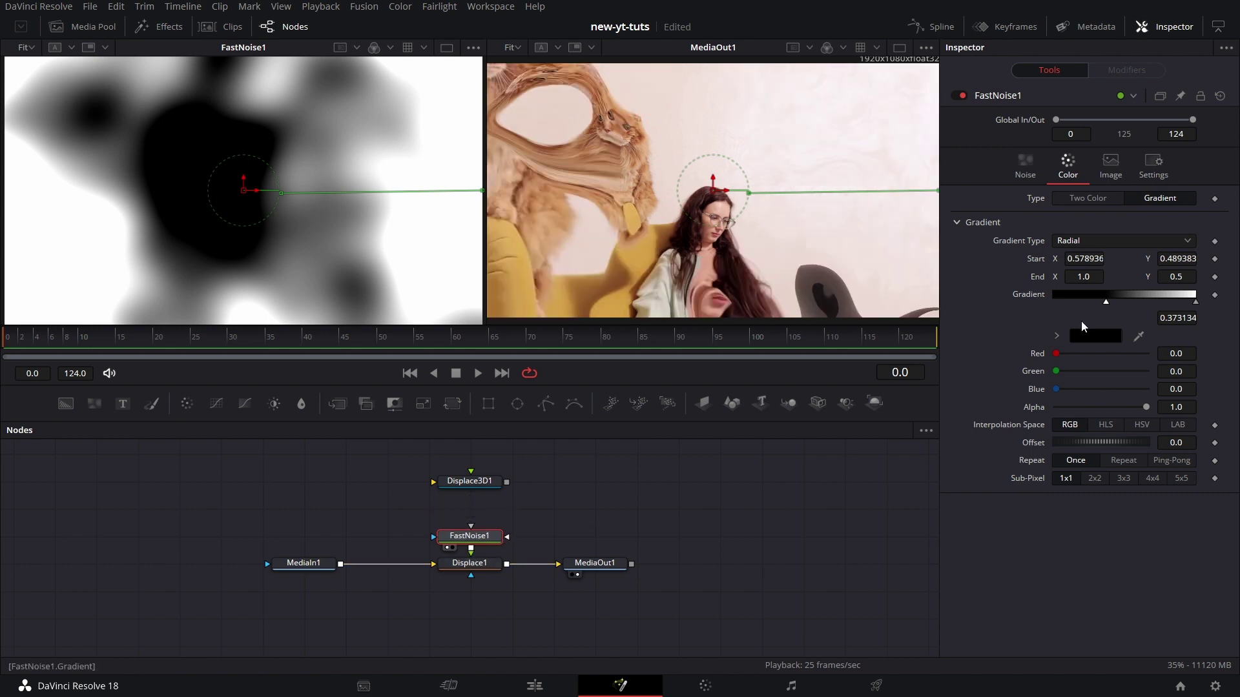
left_click(492, 566)
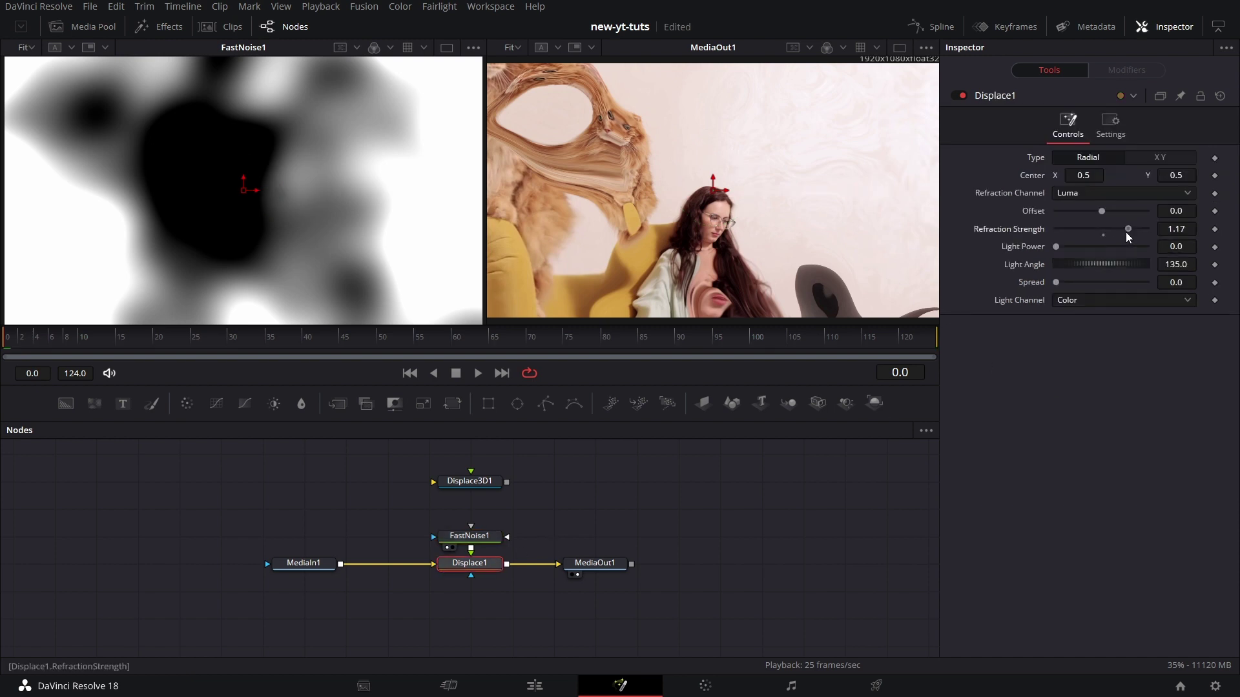
left_click_drag(1125, 231, 1119, 234)
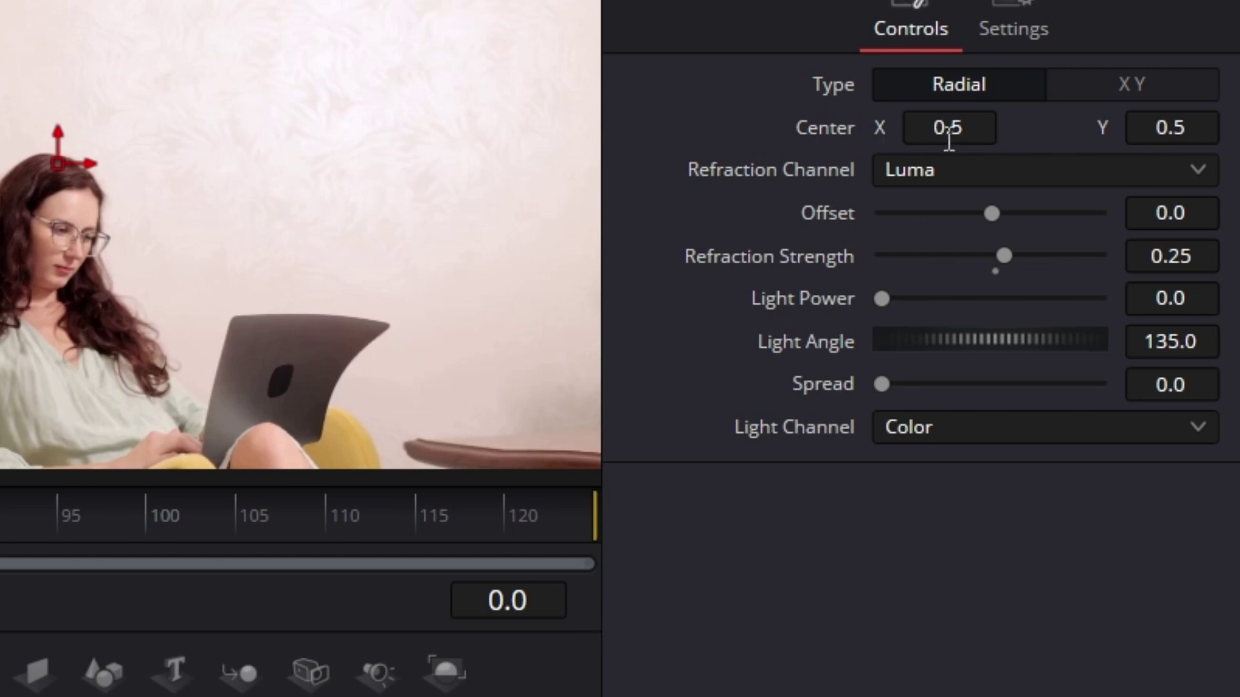
Move Displace1's Center X to 0.735 and check the Refraction Channel options.
left_click_drag(947, 132, 1032, 132)
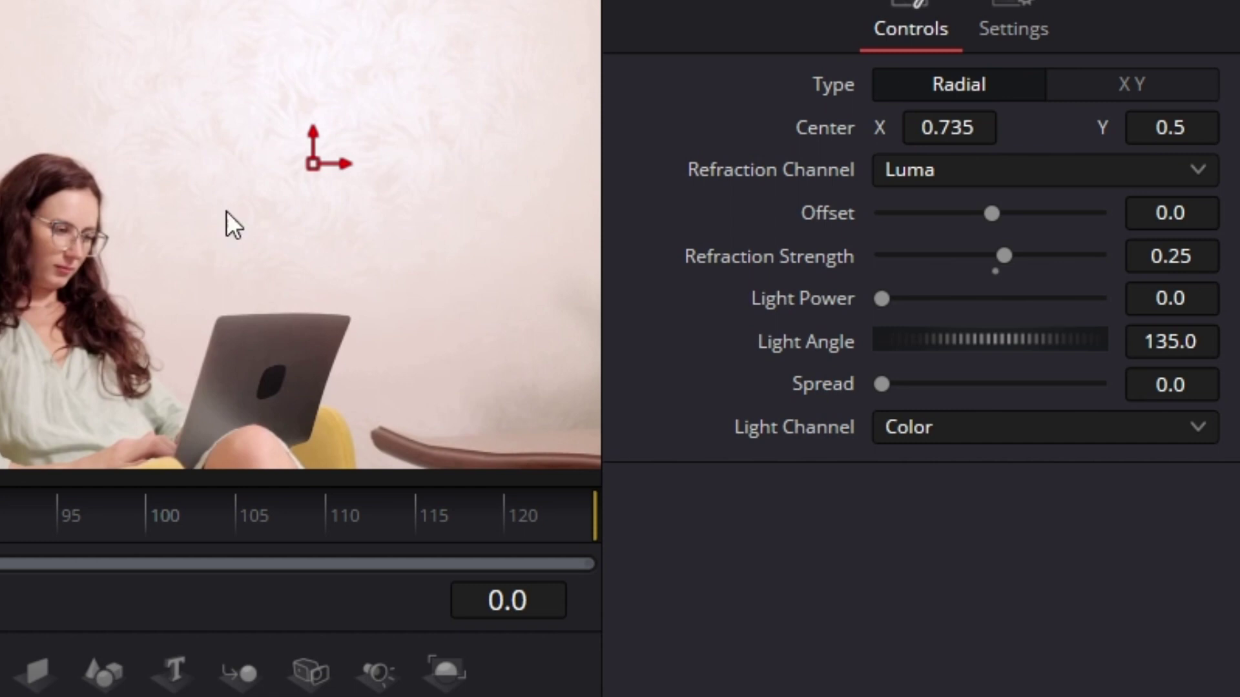
left_click(957, 180)
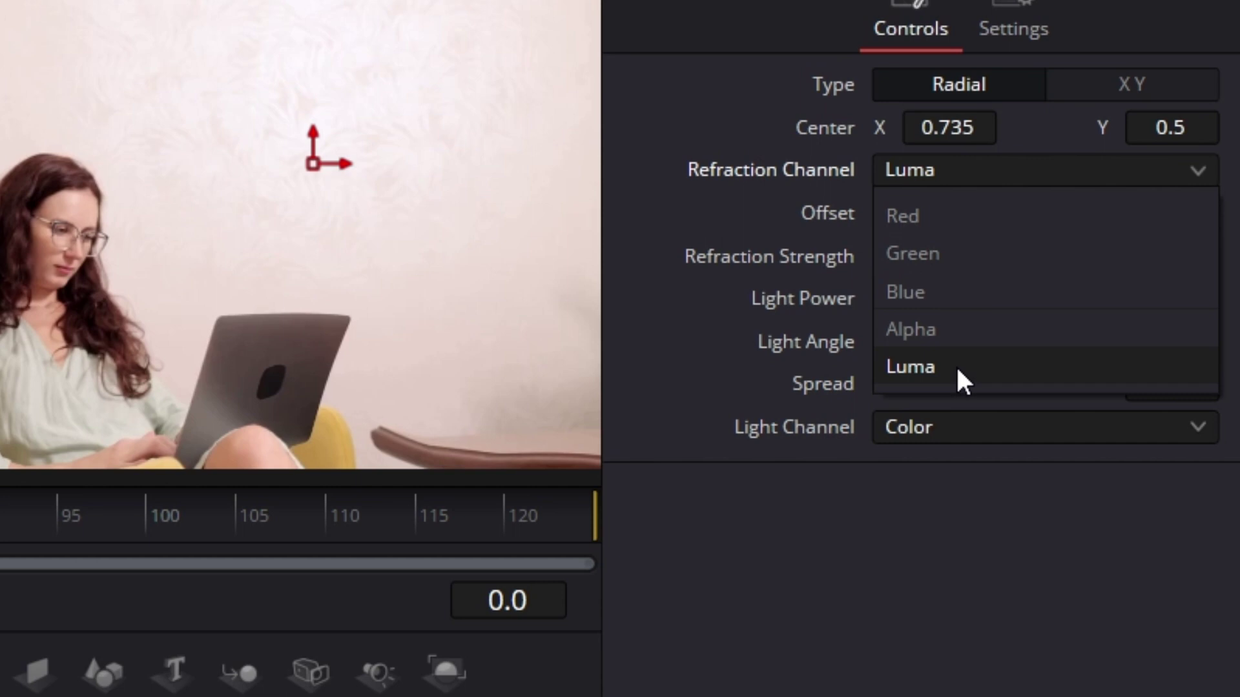
Keep Luma, set Offset to 0.048, reset Refraction Strength to 0.1, and try Light Power.
left_click(1030, 651)
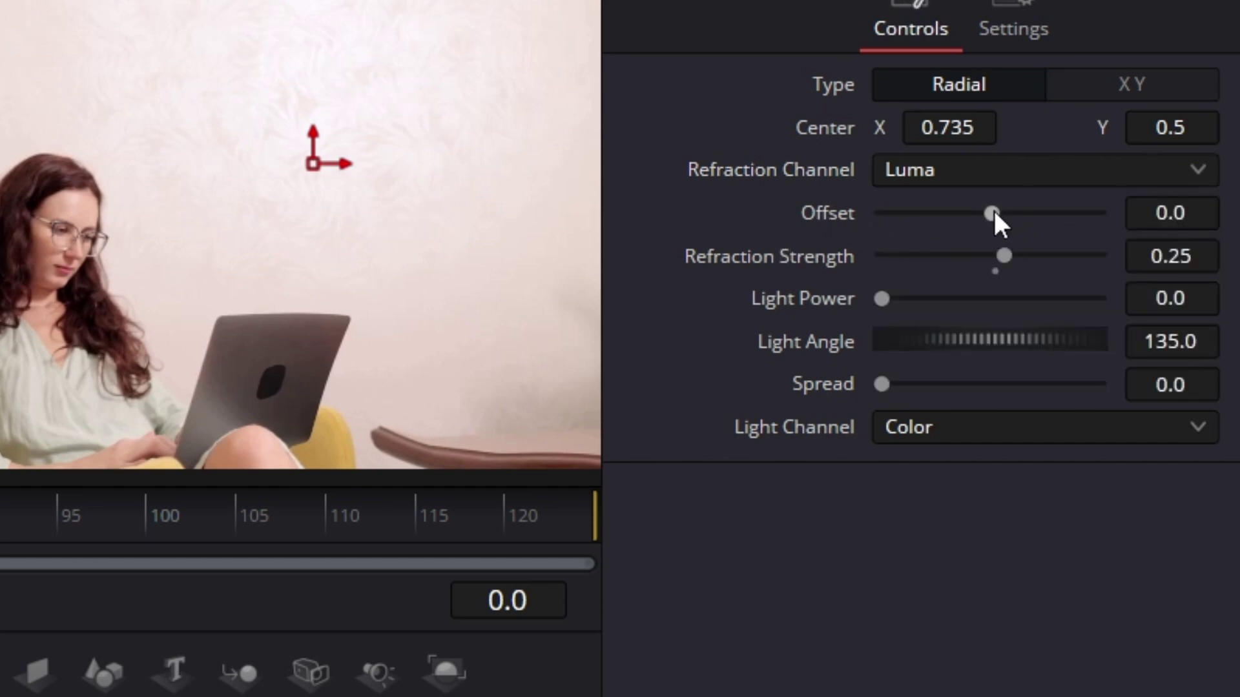
mouse_move(992, 215)
left_mouse_down()
mouse_move(1035, 215)
mouse_move(1000, 216)
left_mouse_up()
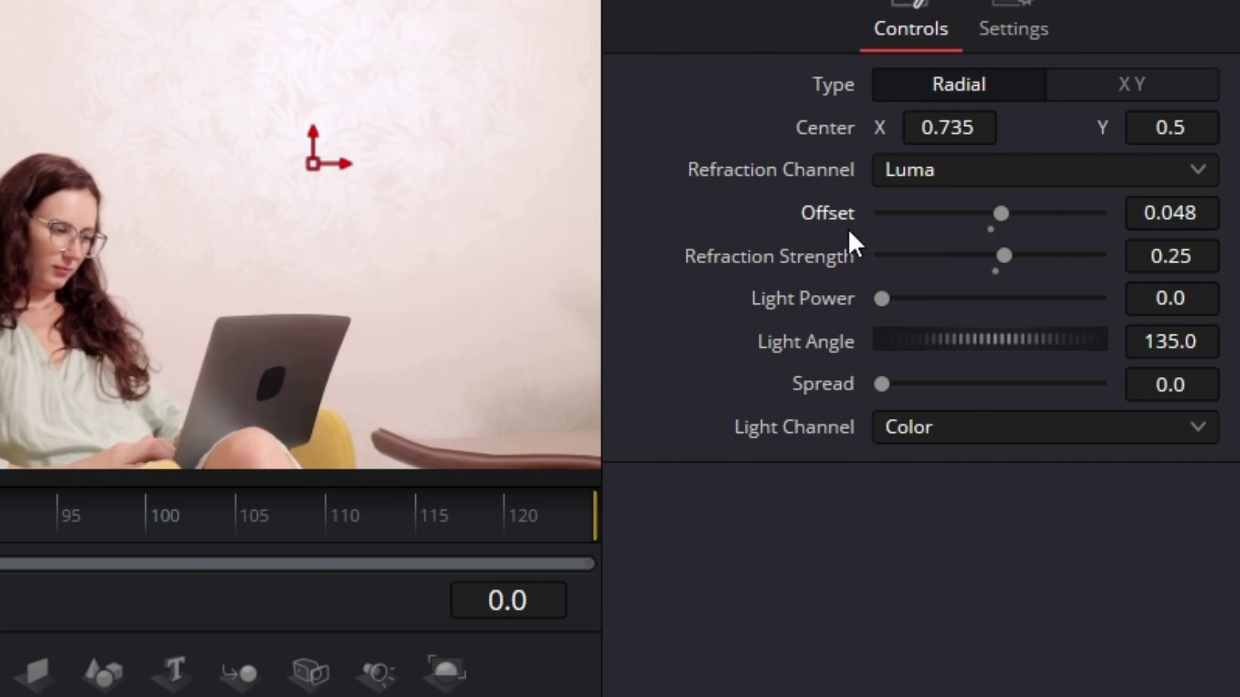
left_click_drag(1010, 266, 1048, 279)
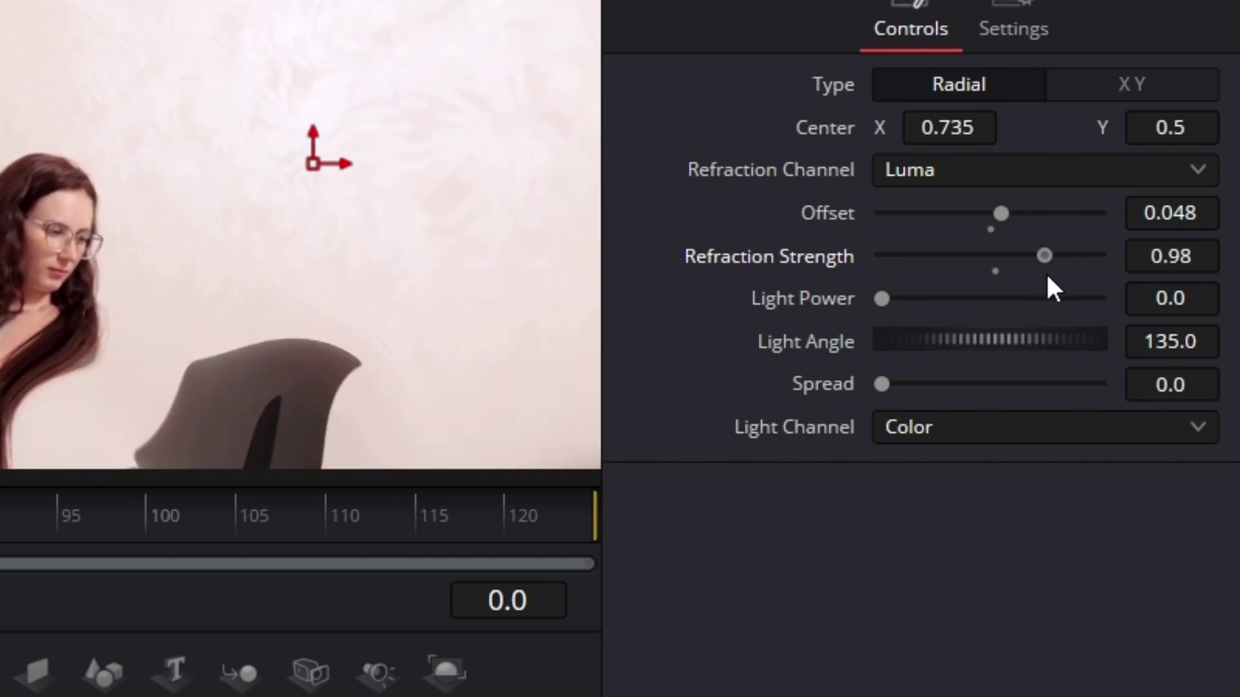
double_click(812, 260)
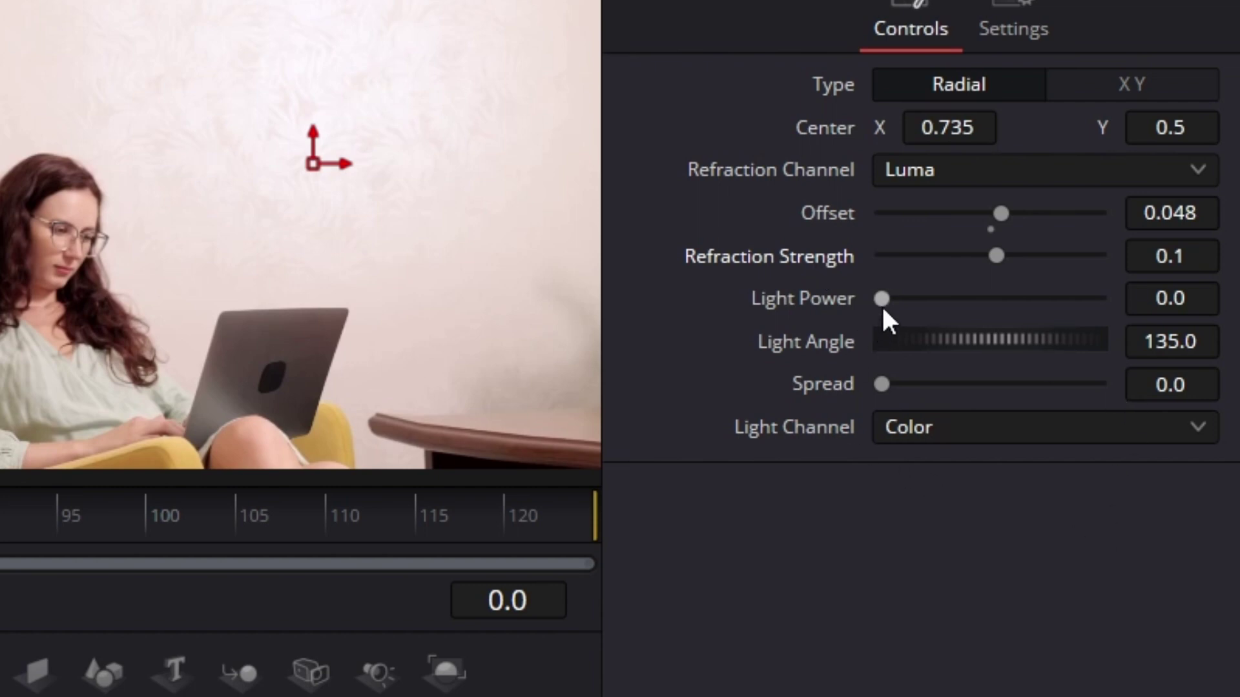
mouse_move(881, 299)
left_mouse_down()
mouse_move(1016, 298)
mouse_move(872, 303)
left_mouse_up()
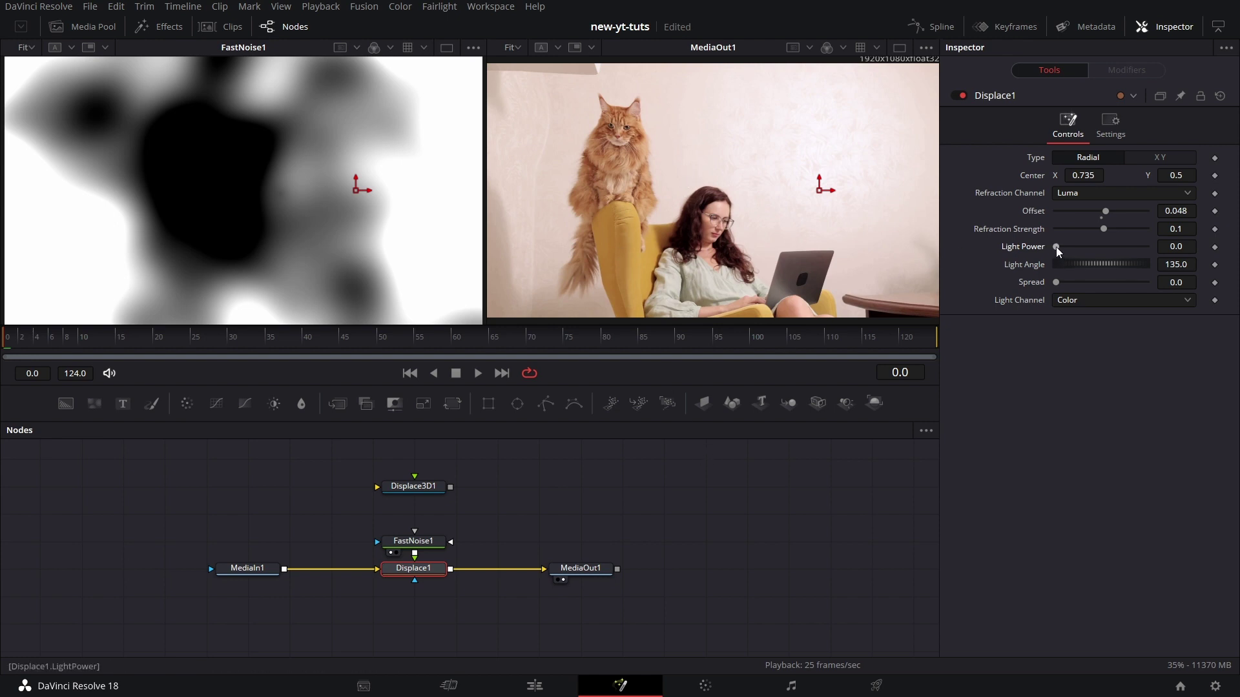
left_click_drag(1056, 246, 1121, 266)
Undo the lighting, then feed Displace1 from a new Background1 coloured grey 0.227450.
key("ctrl+z")
key("ctrl+z")
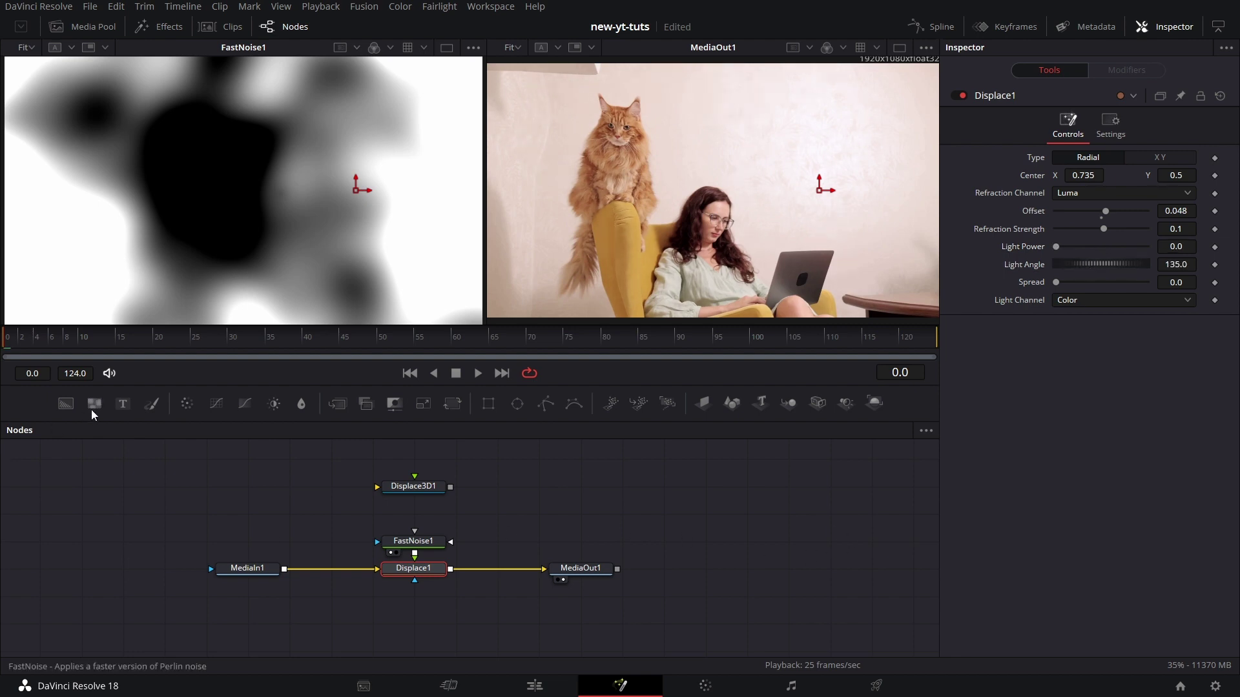
left_click_drag(66, 404, 580, 514)
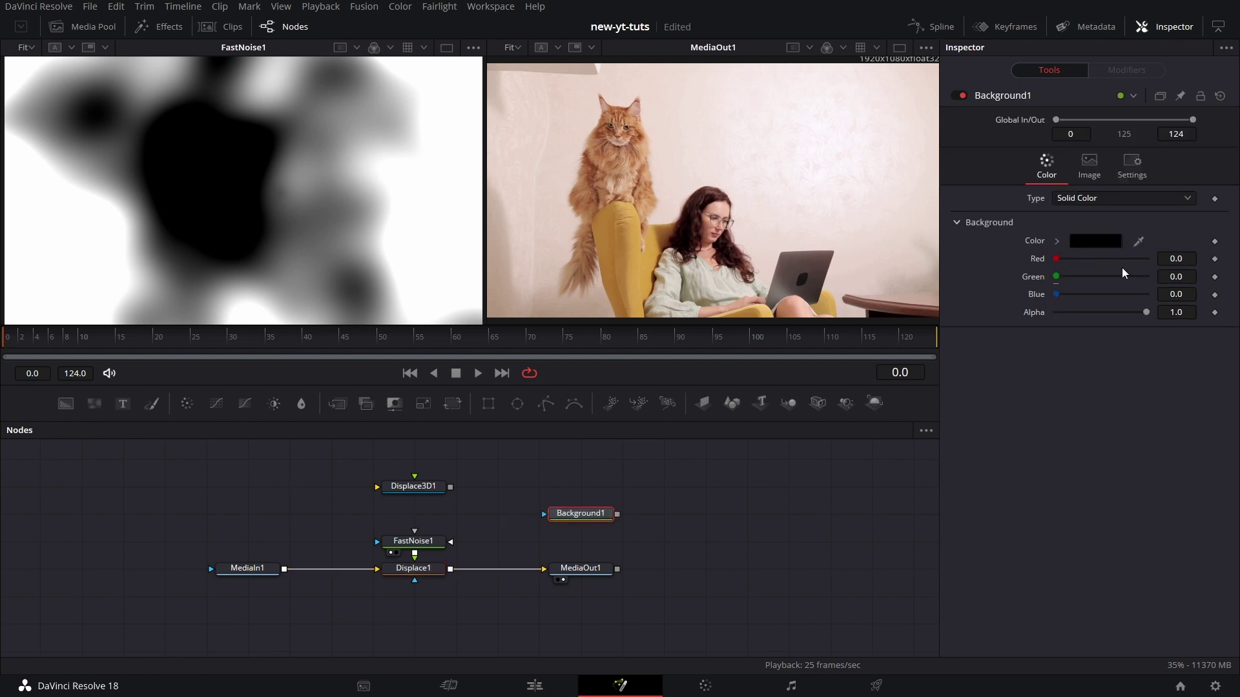
left_click(1114, 244)
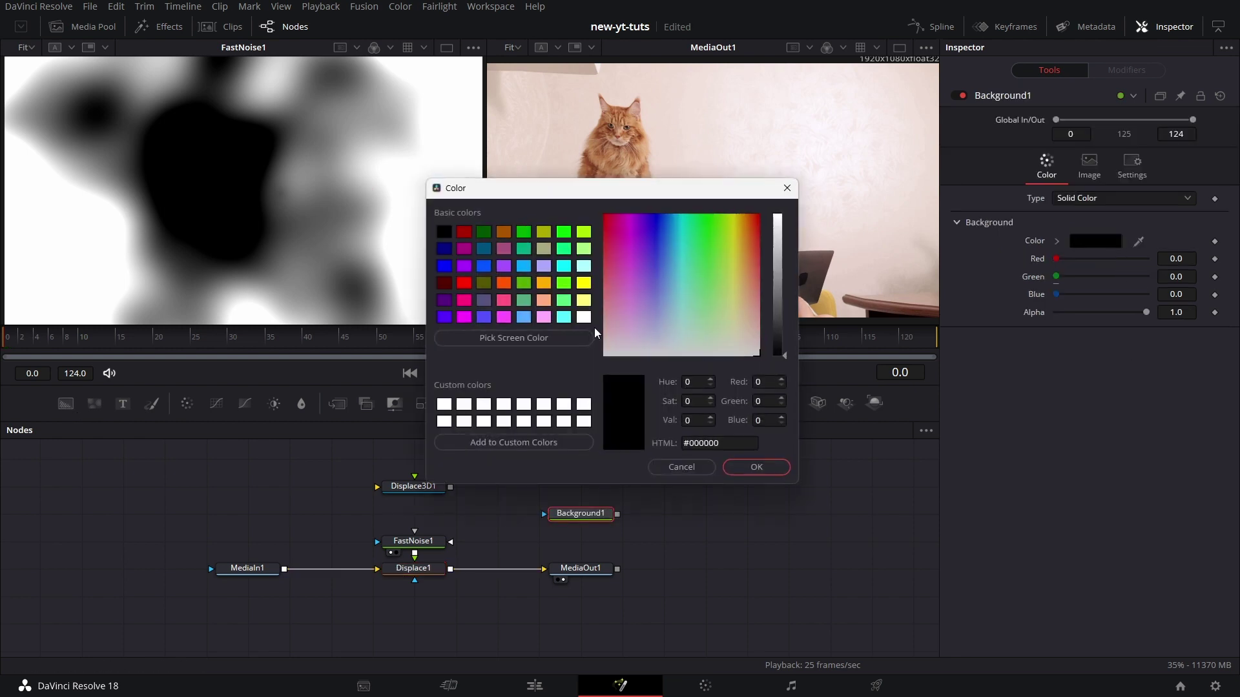
left_click(778, 328)
left_click(757, 467)
left_click_drag(610, 519, 378, 576)
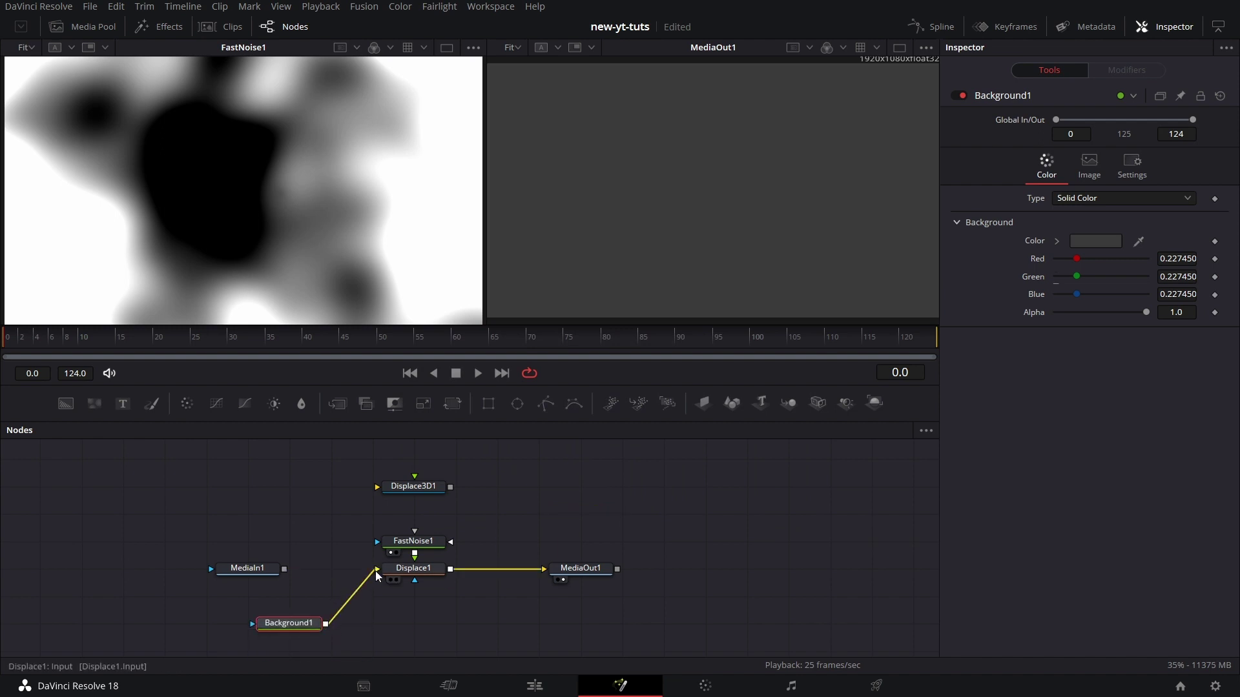
Insert Background1 before Displace1 and set Light Power 1.677, Angle 283.7, Spread 2.457, channel Color.
left_click_drag(288, 629, 306, 576)
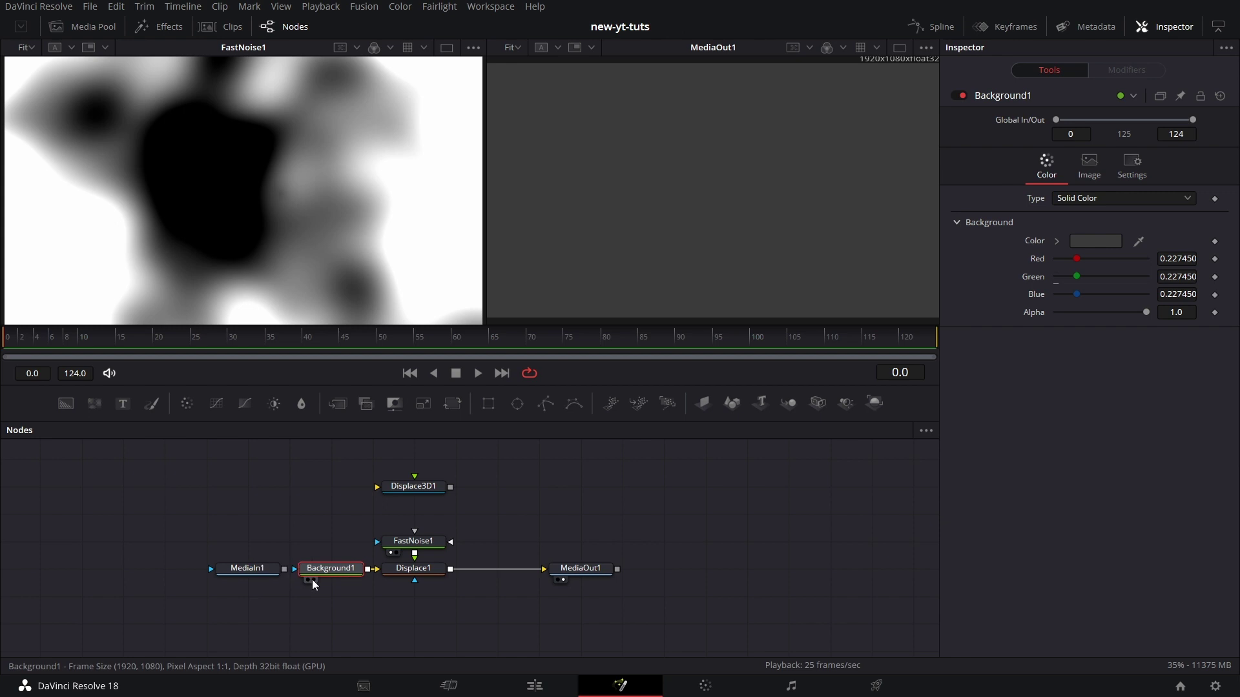
left_click(426, 571)
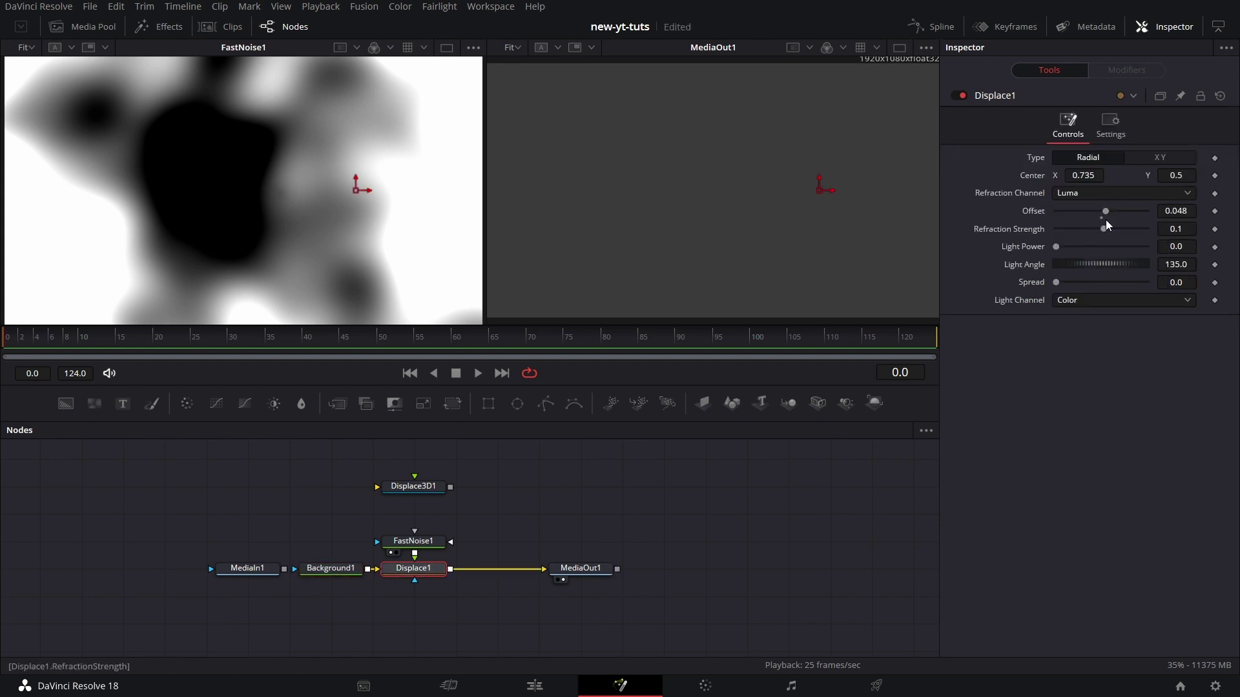
left_click_drag(1056, 248, 1106, 248)
mouse_move(1075, 265)
left_mouse_down()
mouse_move(1132, 266)
mouse_move(1045, 258)
mouse_move(1102, 261)
left_mouse_up()
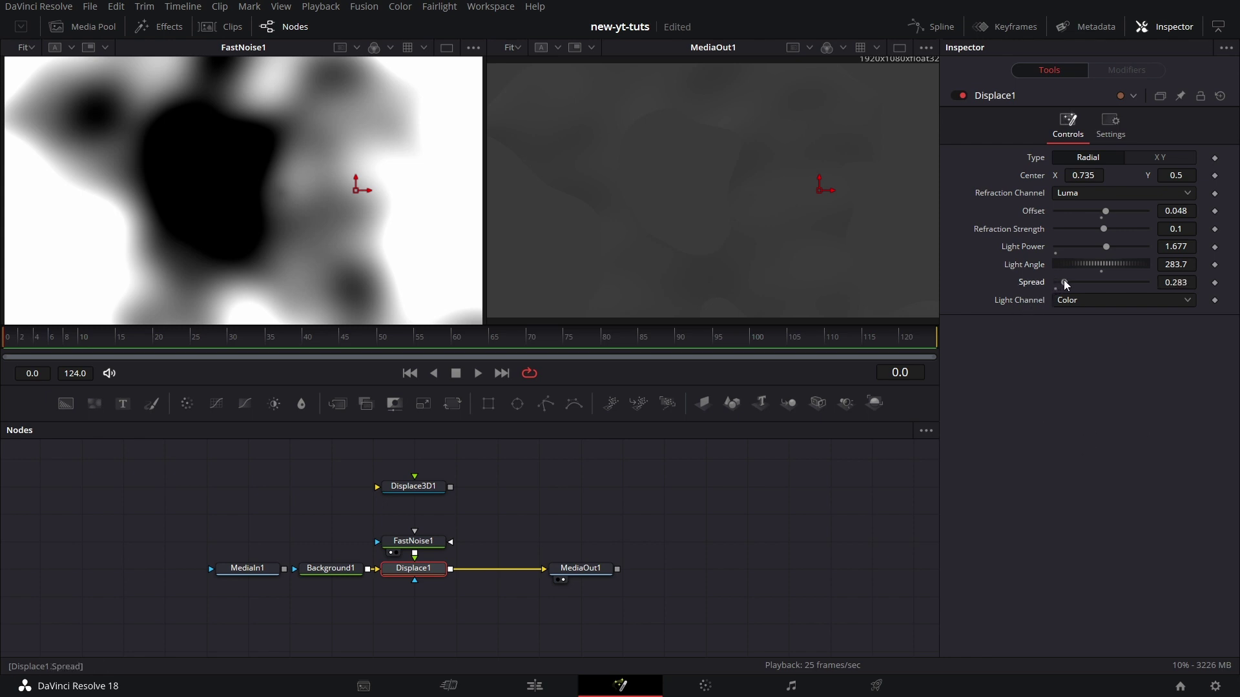
left_click_drag(1063, 280, 1130, 282)
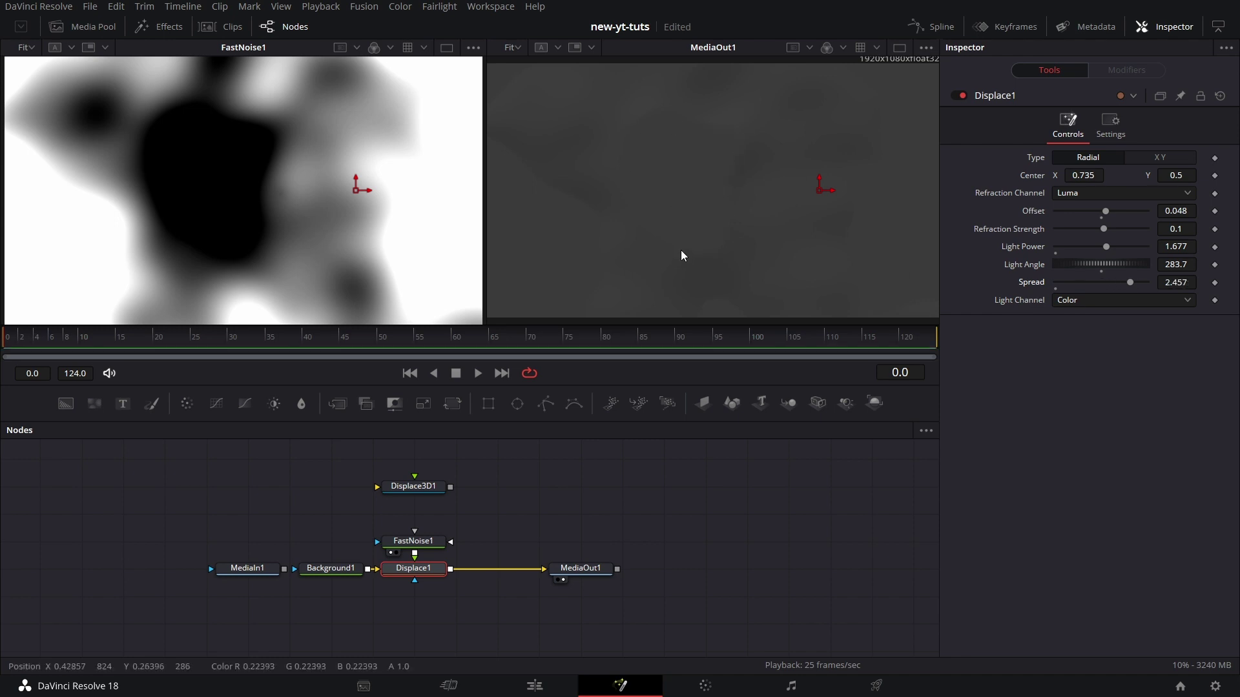
left_click(1092, 303)
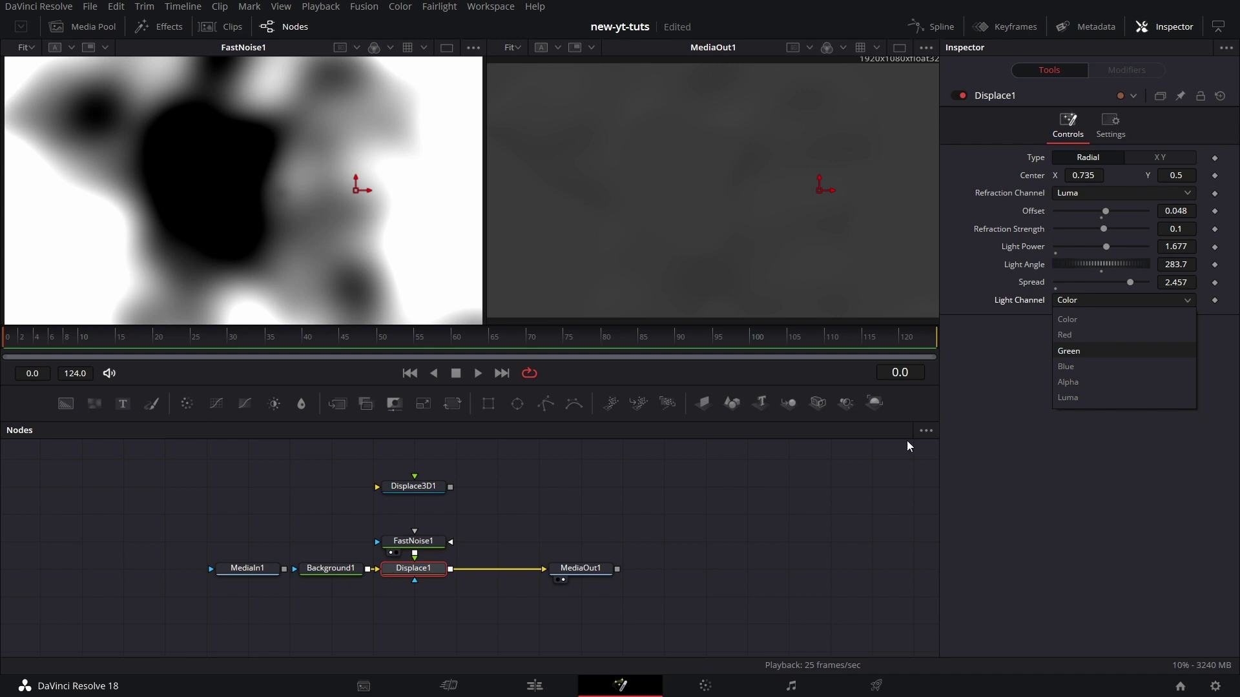
left_click(1085, 477)
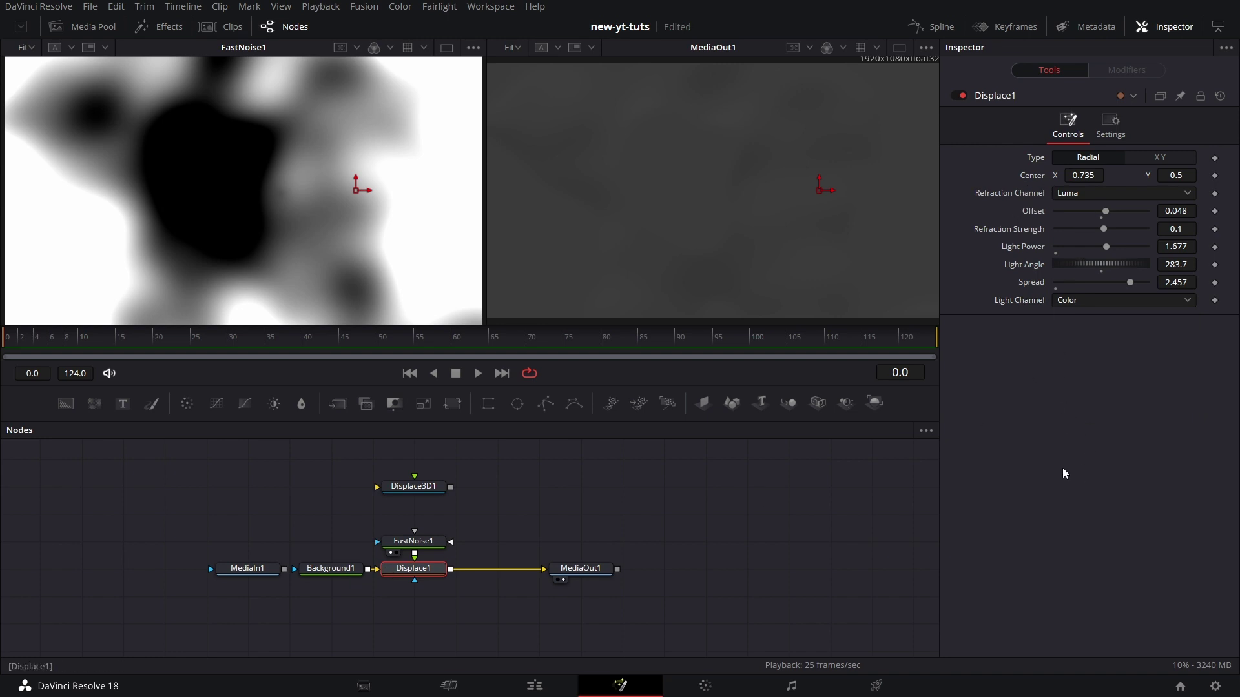
Set Displace1 to XY type, Red for X, Green for Y, with X Refraction reset to 0.
left_click(1163, 158)
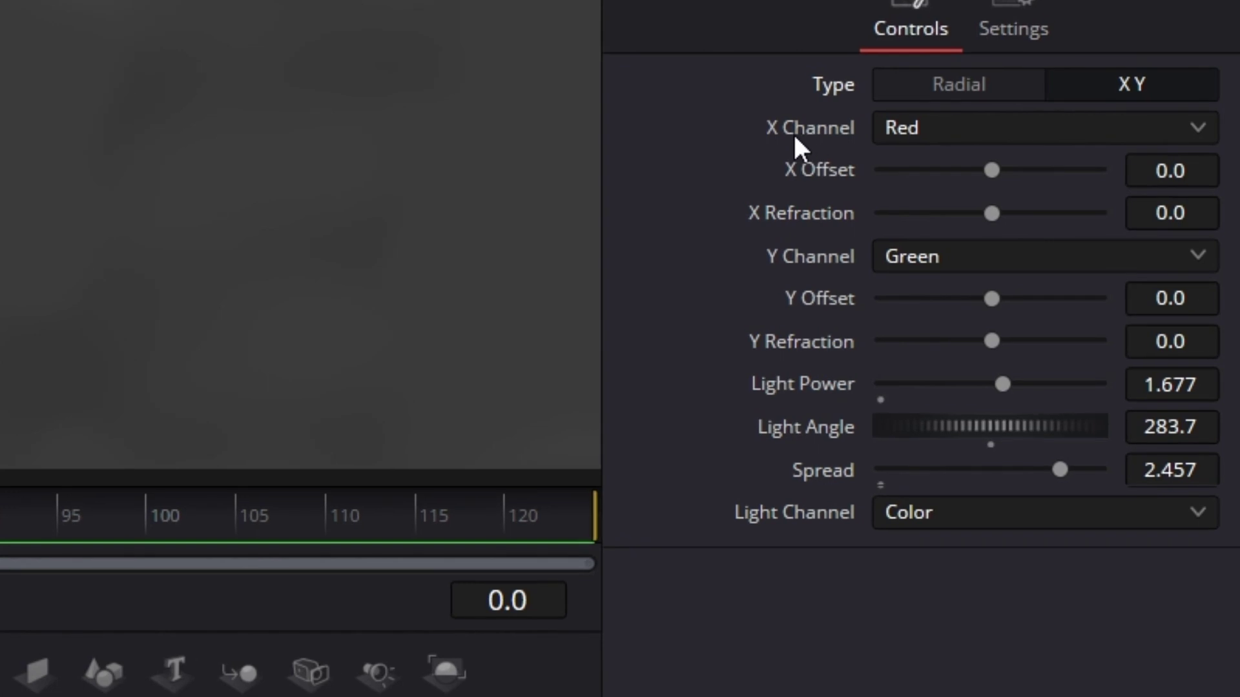
left_click(1004, 92)
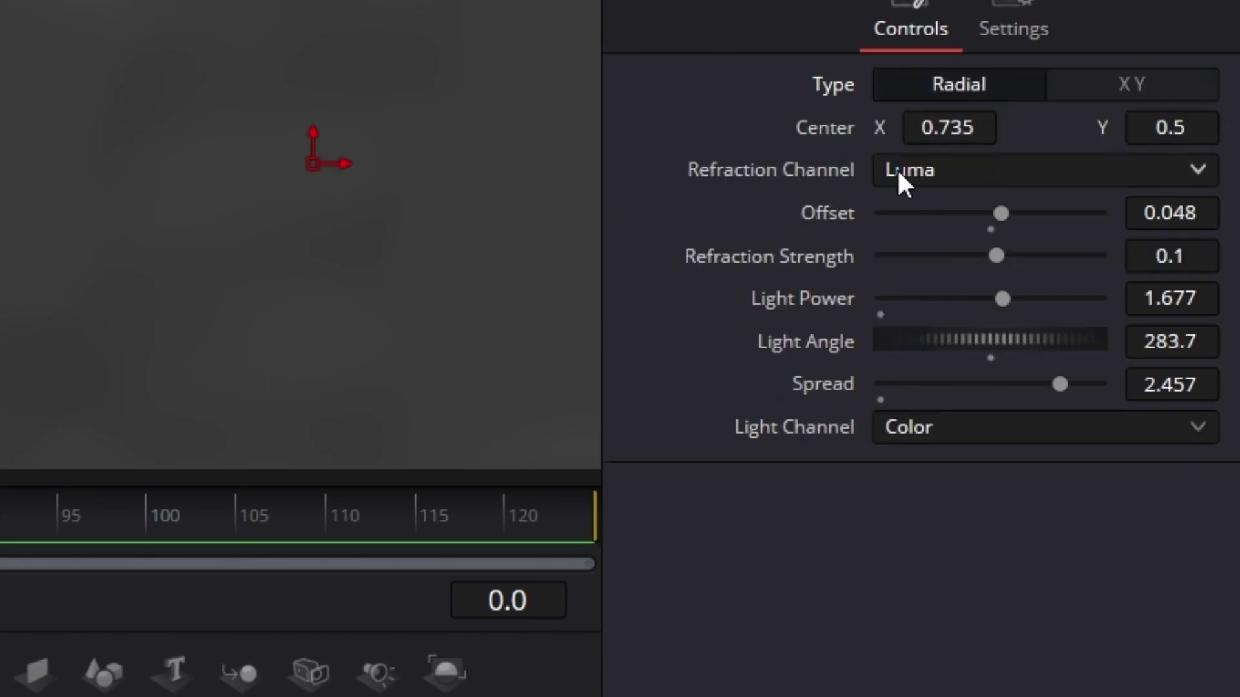
left_click(1088, 82)
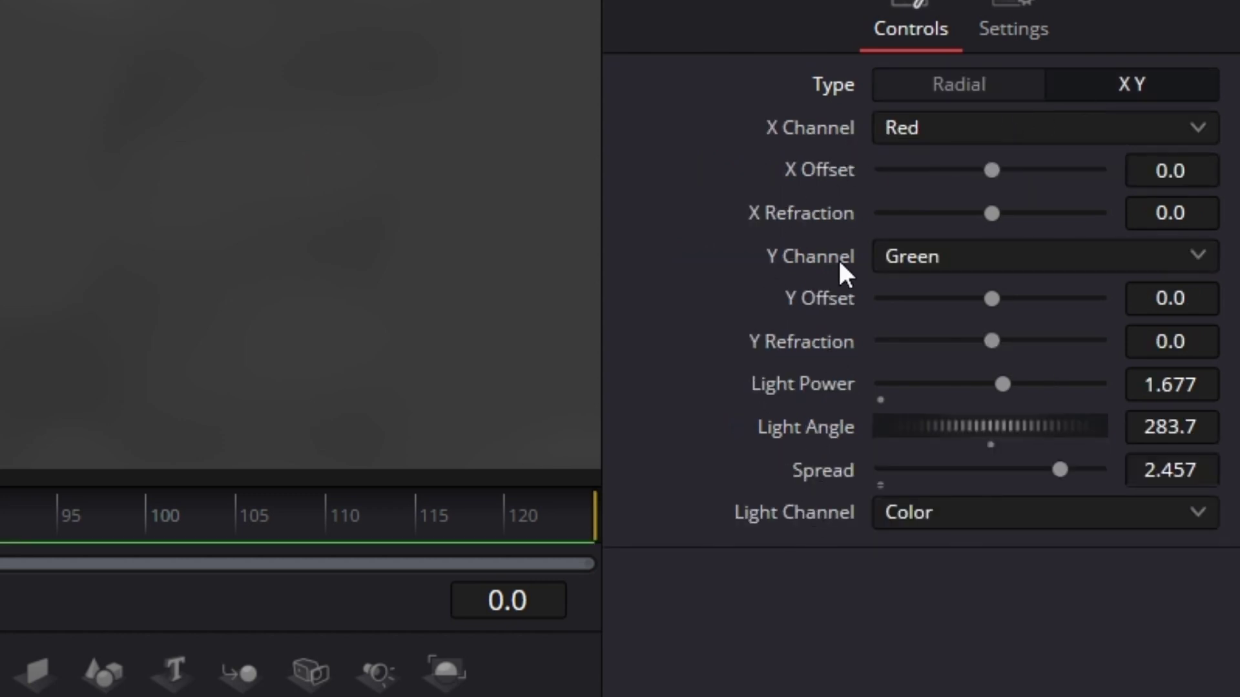
left_click(958, 130)
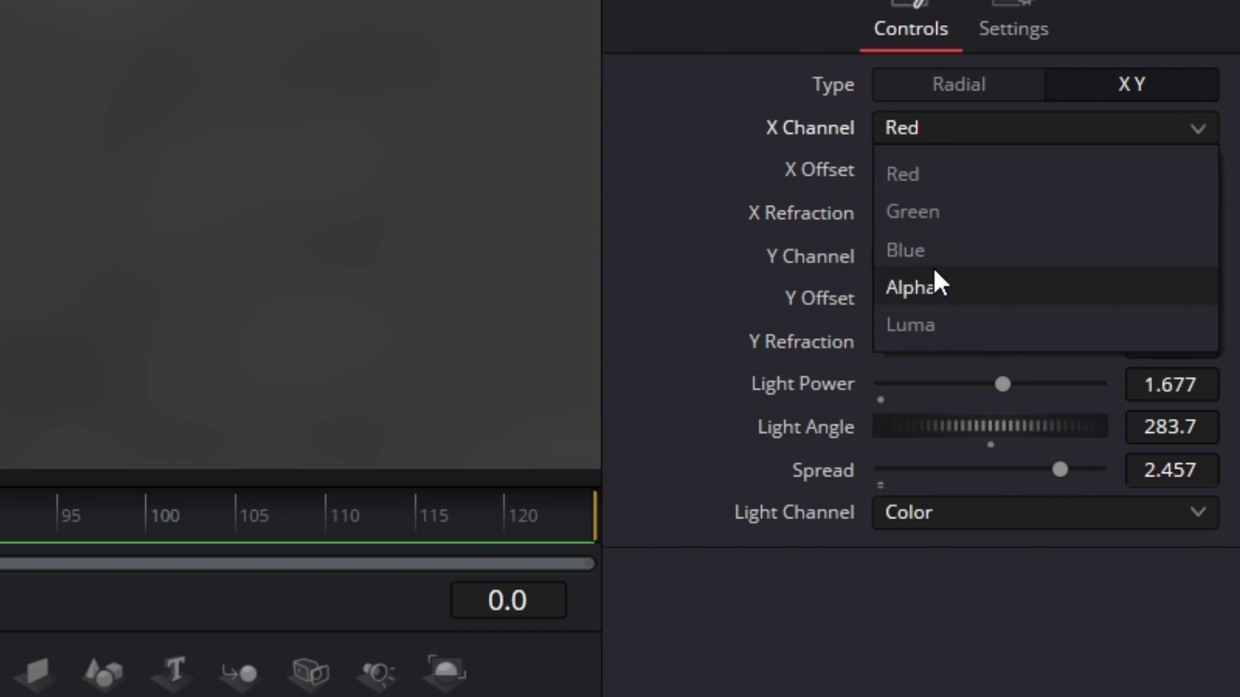
left_click(944, 659)
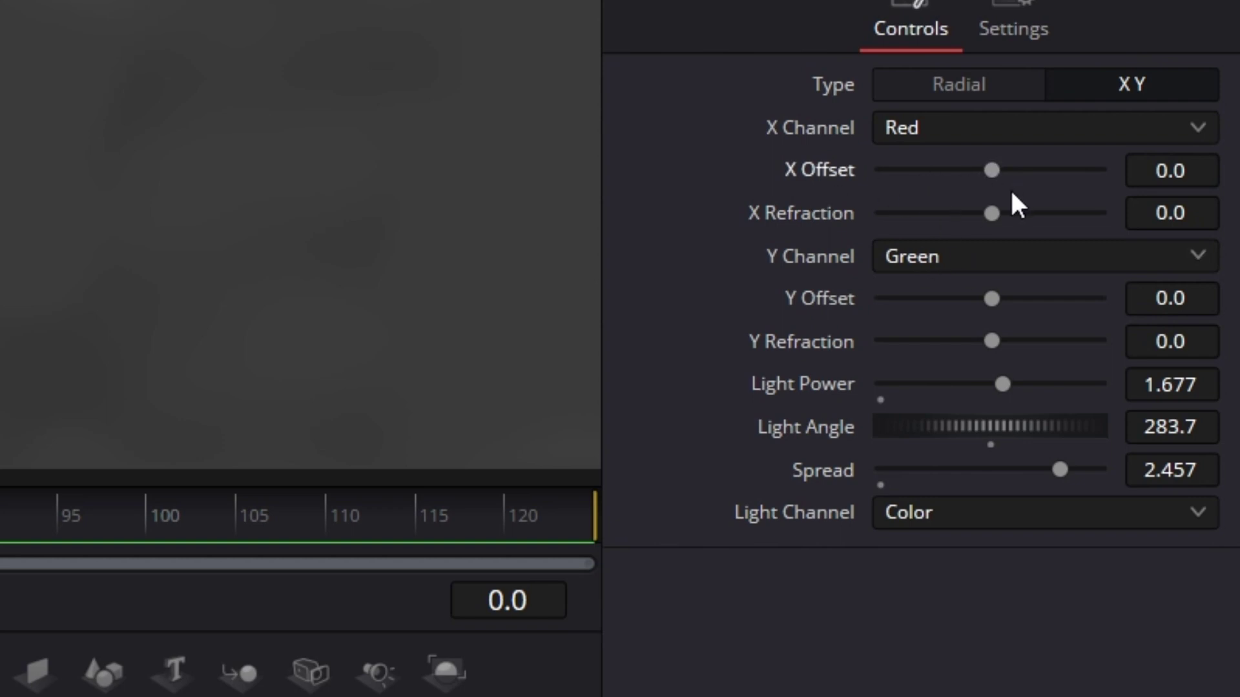
left_click_drag(991, 214, 1034, 212)
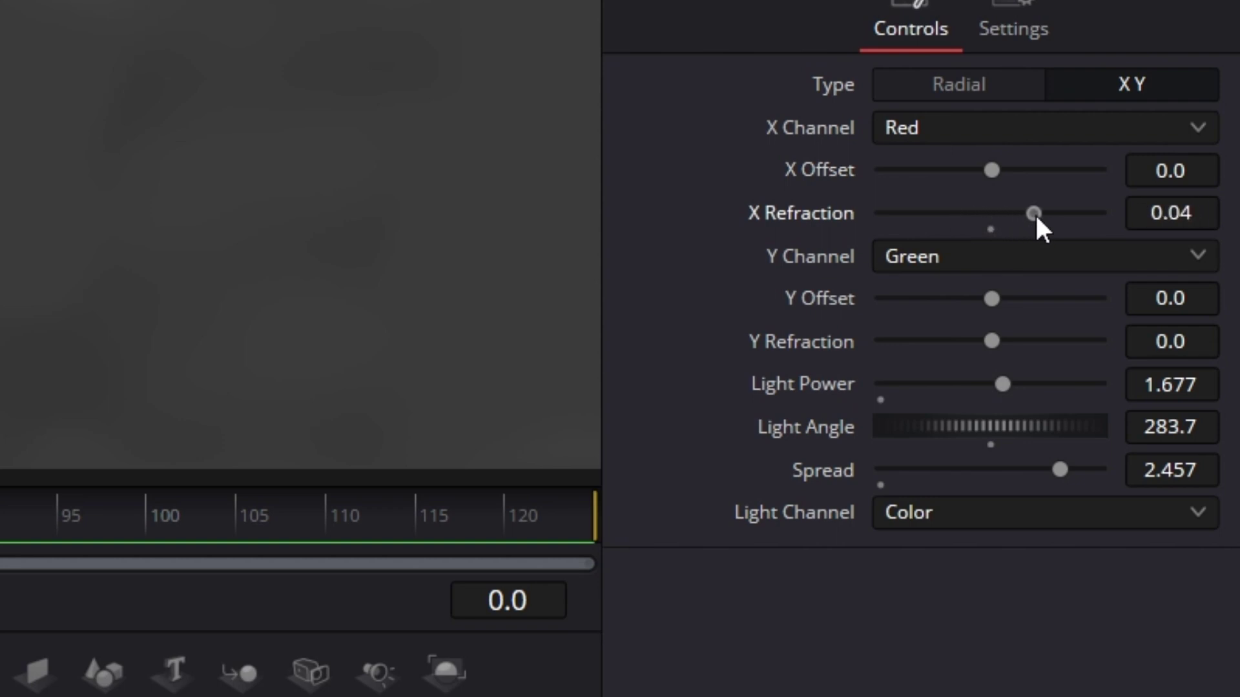
double_click(818, 219)
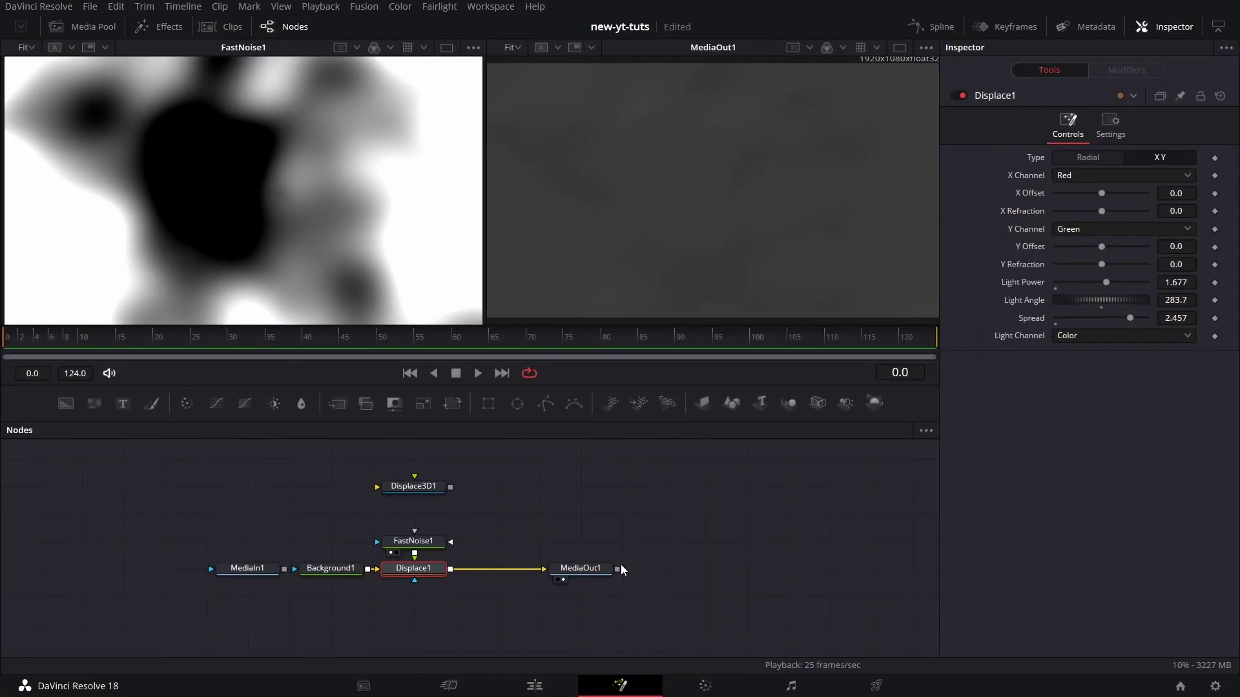
Add an Image Plane 3D node to the graph, with Displace3D1 shown in the right viewer.
left_click_drag(653, 516, 665, 556)
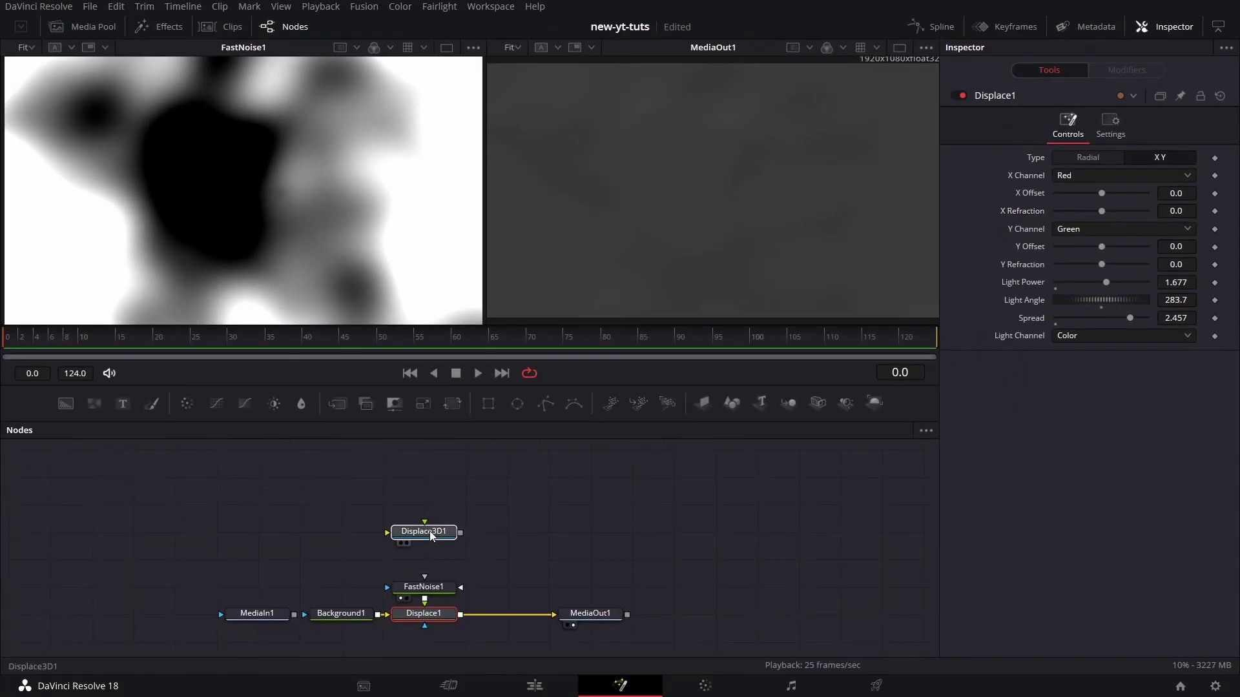
left_click(432, 489)
left_click_drag(442, 535, 618, 252)
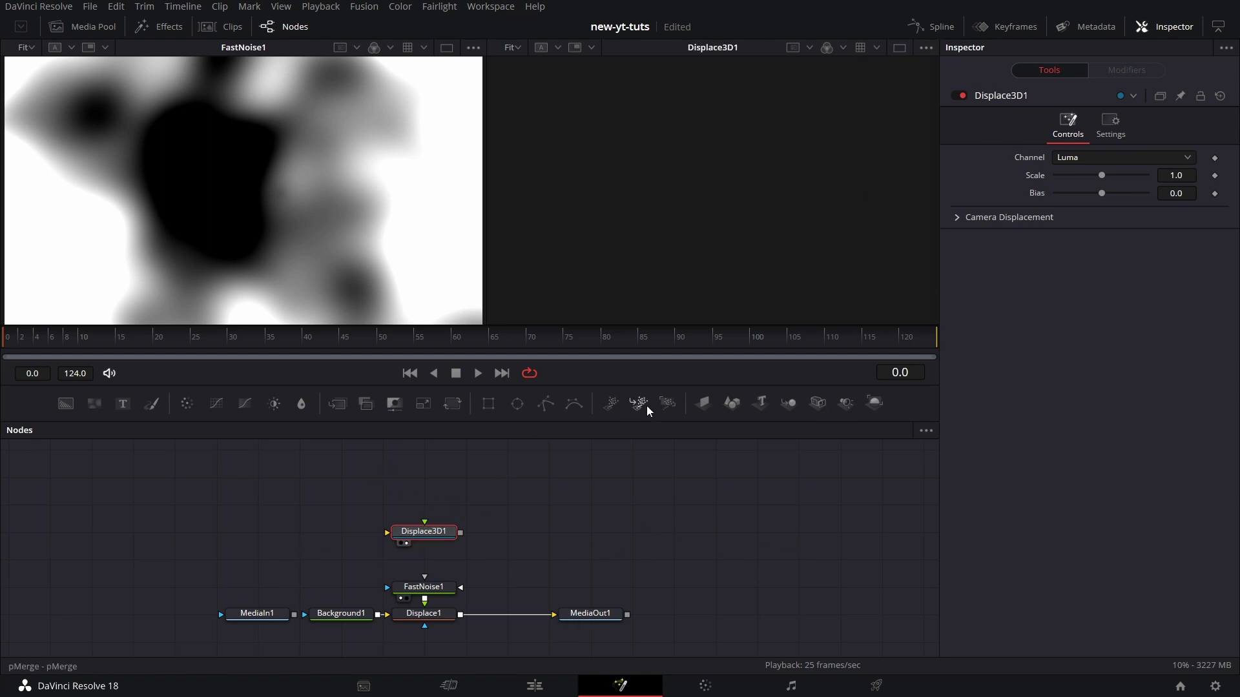
left_click_drag(702, 404, 333, 544)
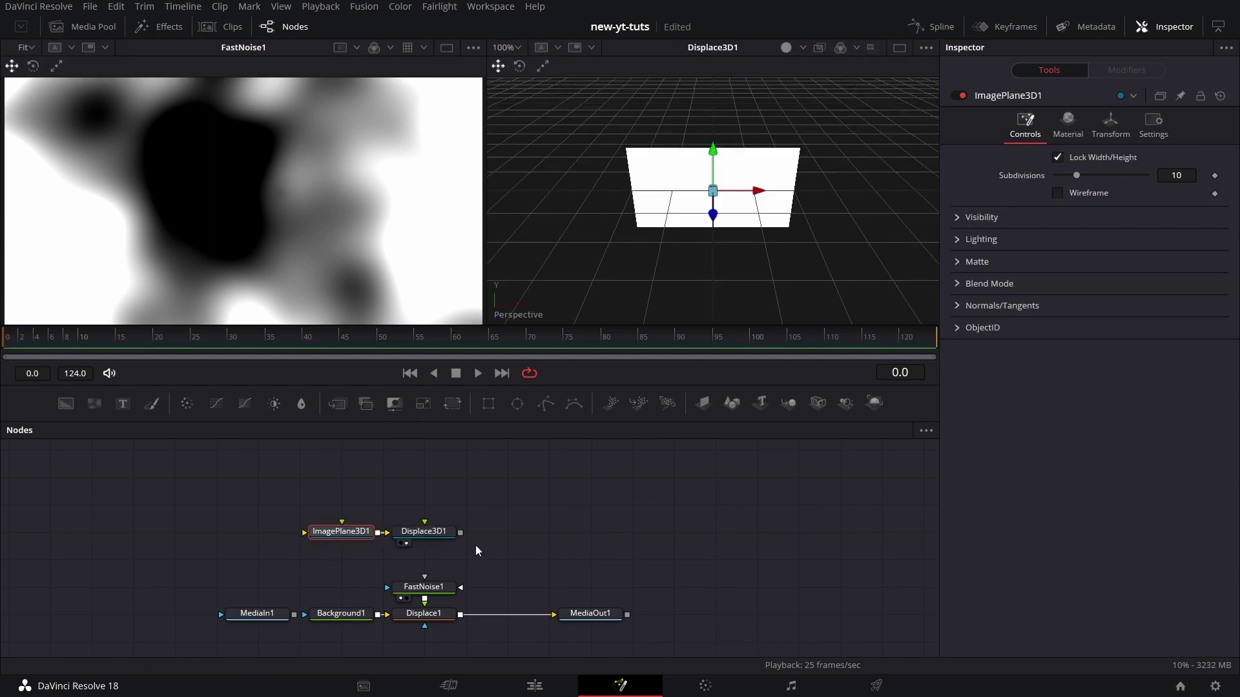
Place Displace3D1 right of the image plane, with FastNoise1 above it driving the displacement.
left_click(427, 537)
left_click_drag(428, 537, 469, 537)
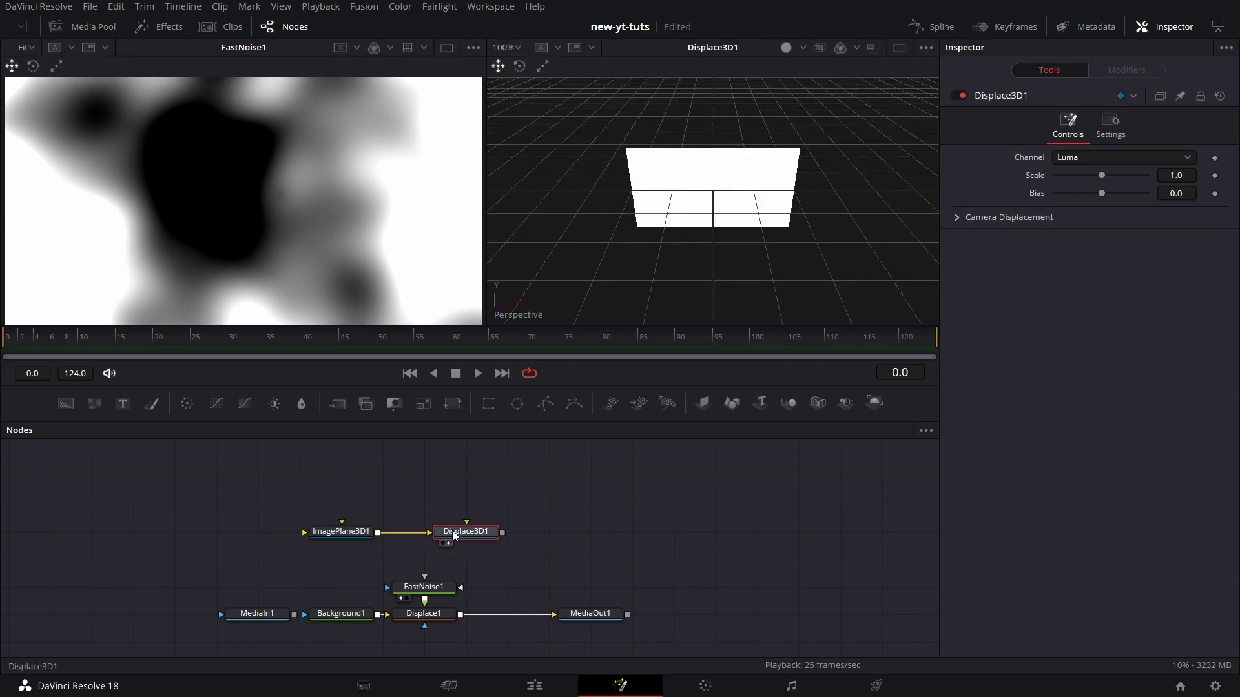
left_click_drag(425, 591, 466, 523)
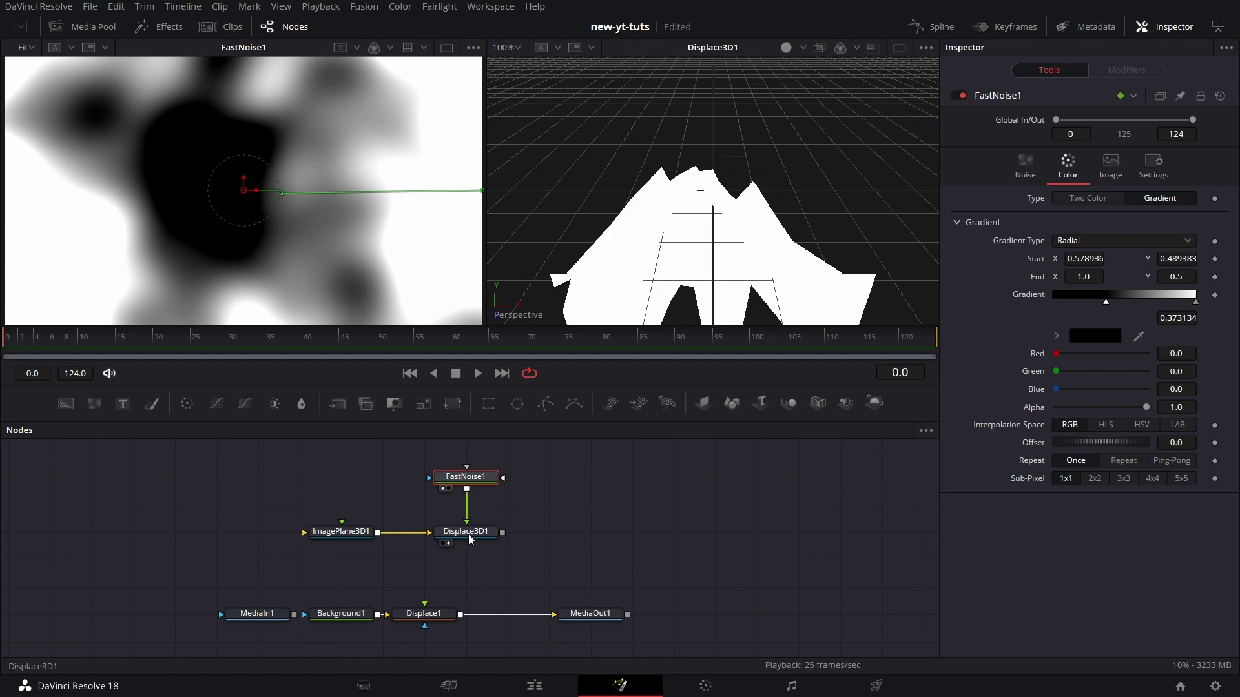
left_click_drag(476, 479, 476, 507)
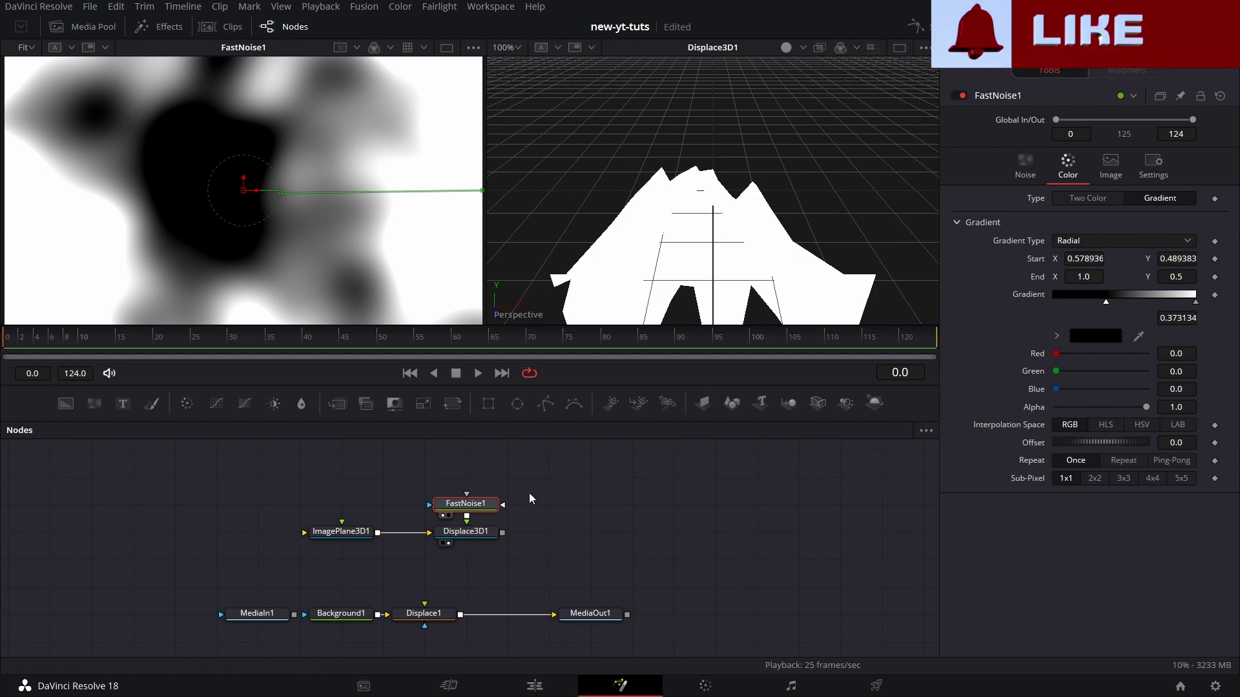
left_click_drag(478, 506, 485, 478)
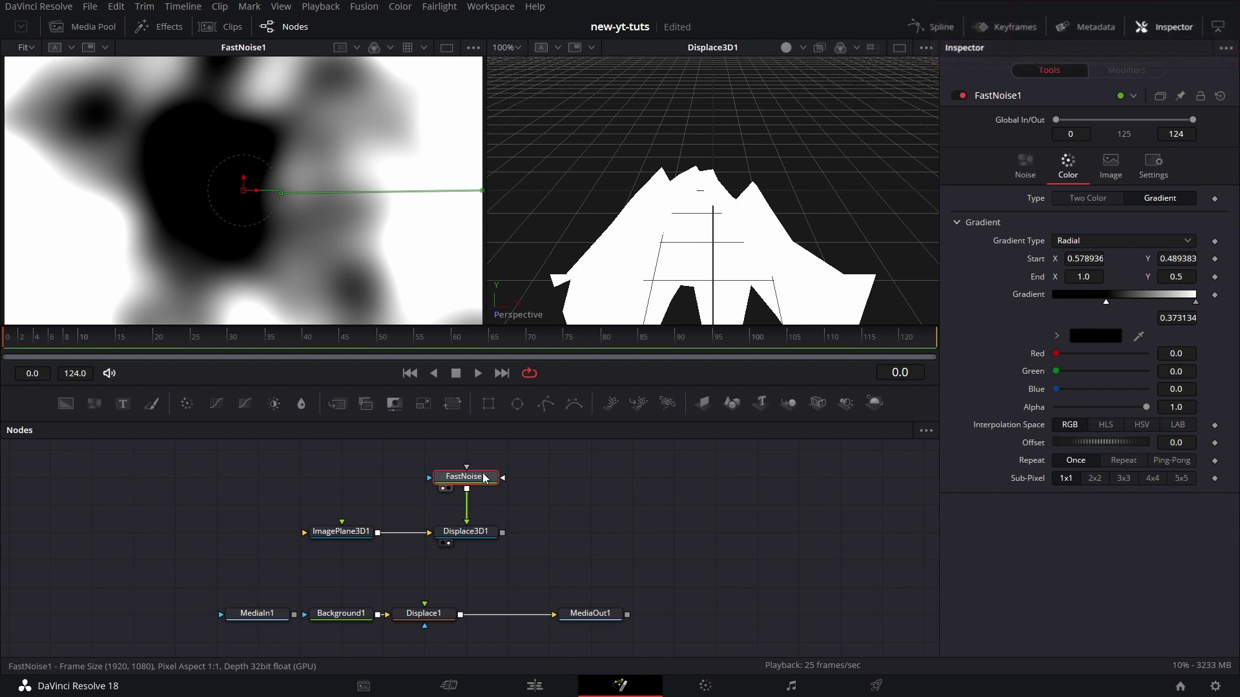
Lower Displace3D1's Scale to 0.561 and adjust its Bias.
left_click(476, 538)
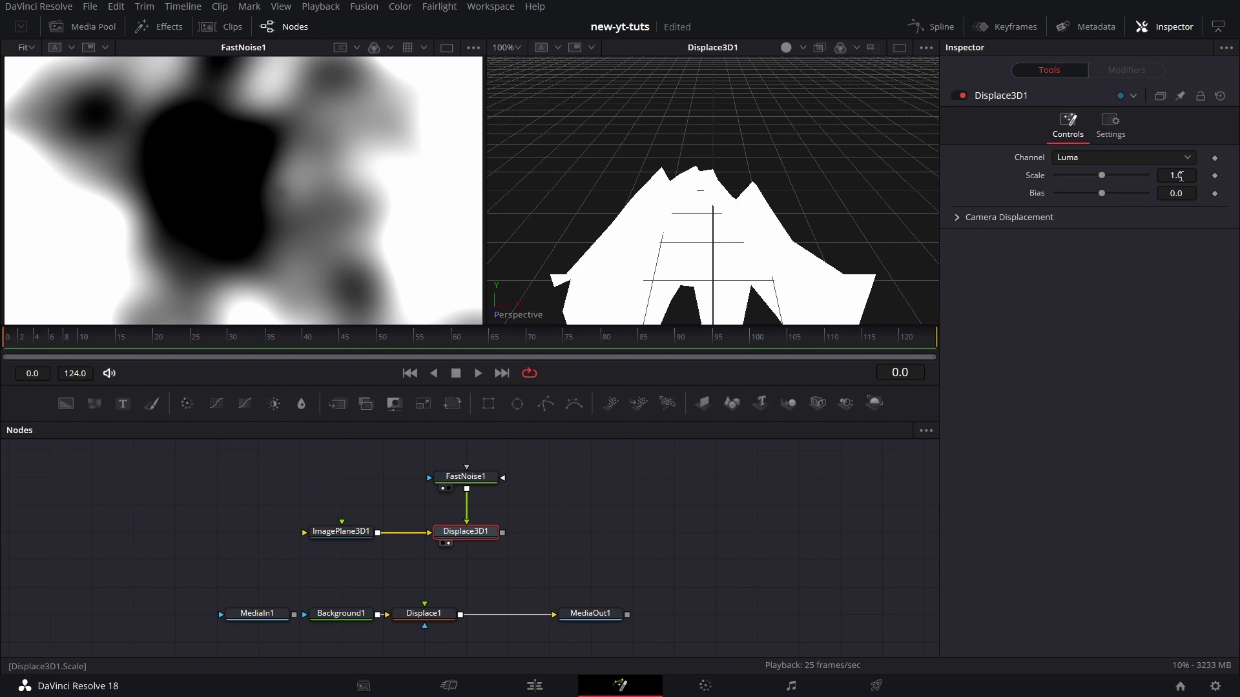
left_click_drag(1181, 176, 1145, 176)
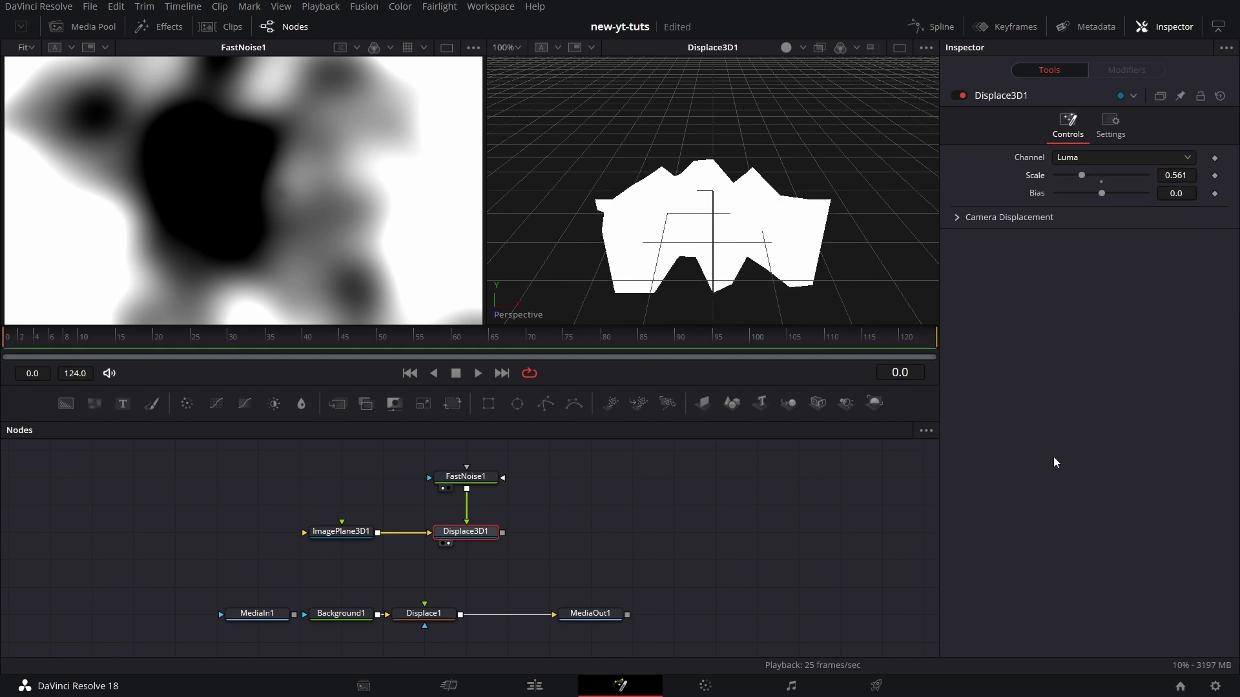
mouse_move(1102, 193)
left_mouse_down()
mouse_move(1123, 197)
mouse_move(1082, 193)
mouse_move(1110, 196)
mouse_move(1092, 205)
left_mouse_up()
Insert a Blur node after FastNoise1 and set its size to 33.9.
left_click(484, 483)
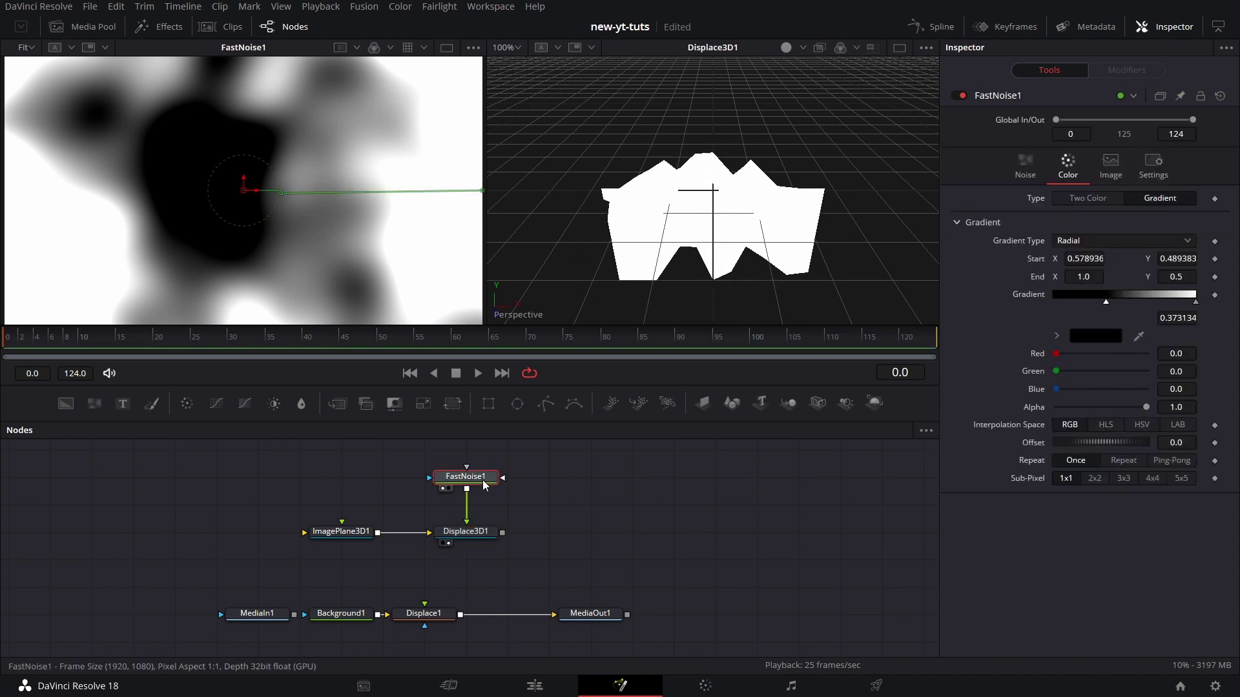
key("shift+space")
type("Displace 3D")
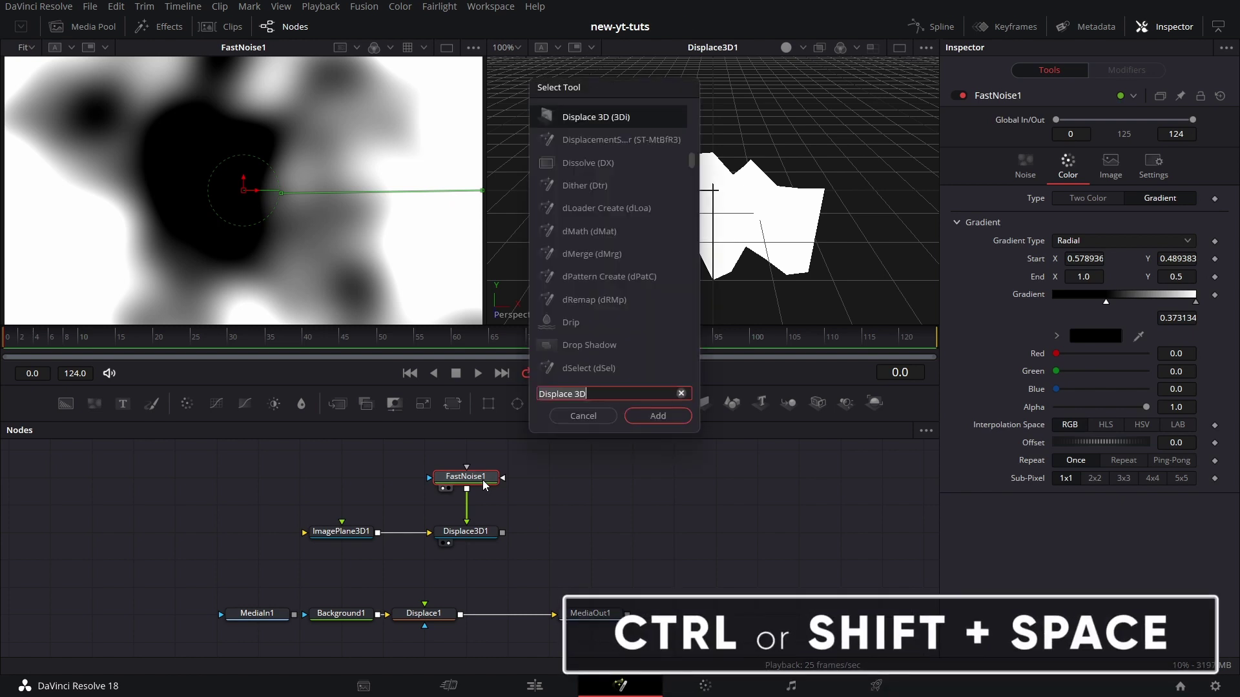
key("ctrl+a")
type("blur")
key("Return")
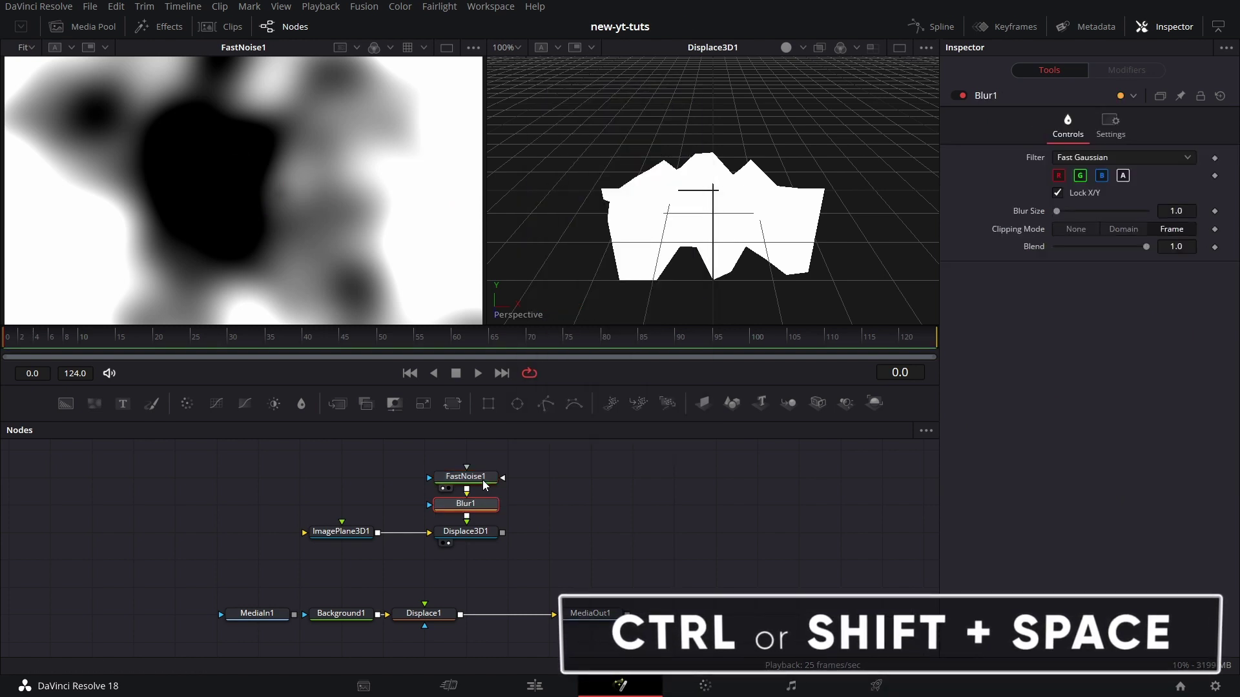
left_click_drag(1056, 212, 1087, 218)
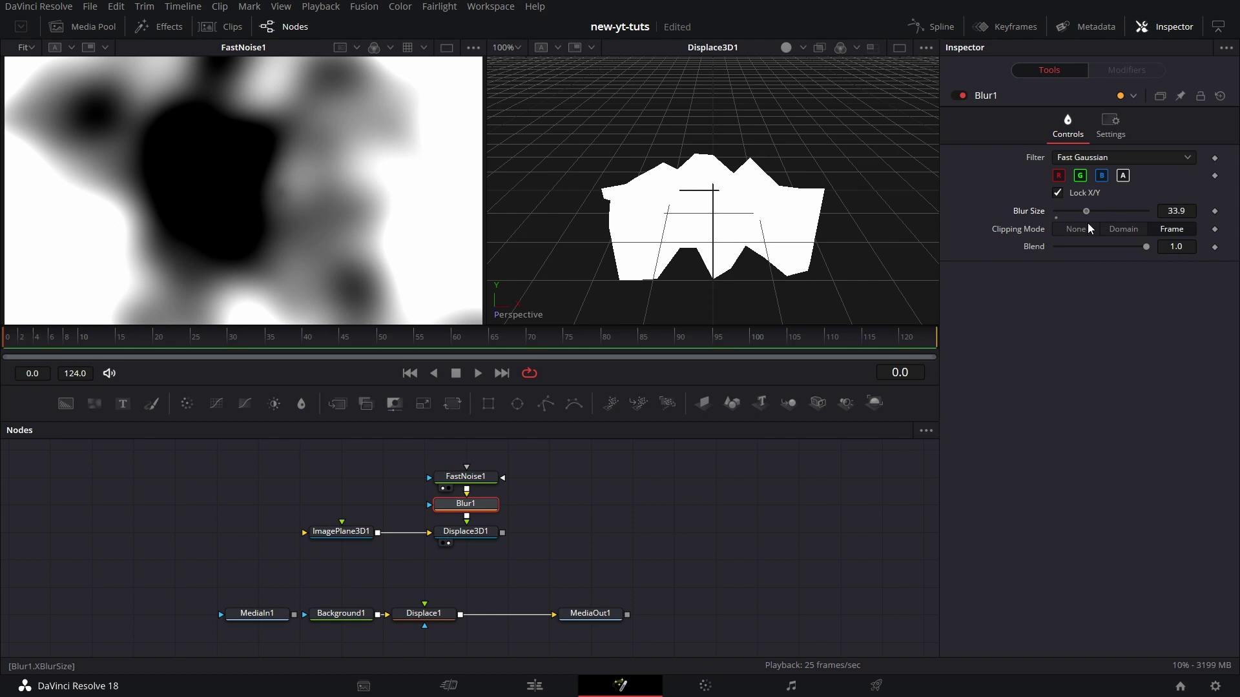
Lower FastNoise1's noise Contrast to 1.349.
left_click(479, 481)
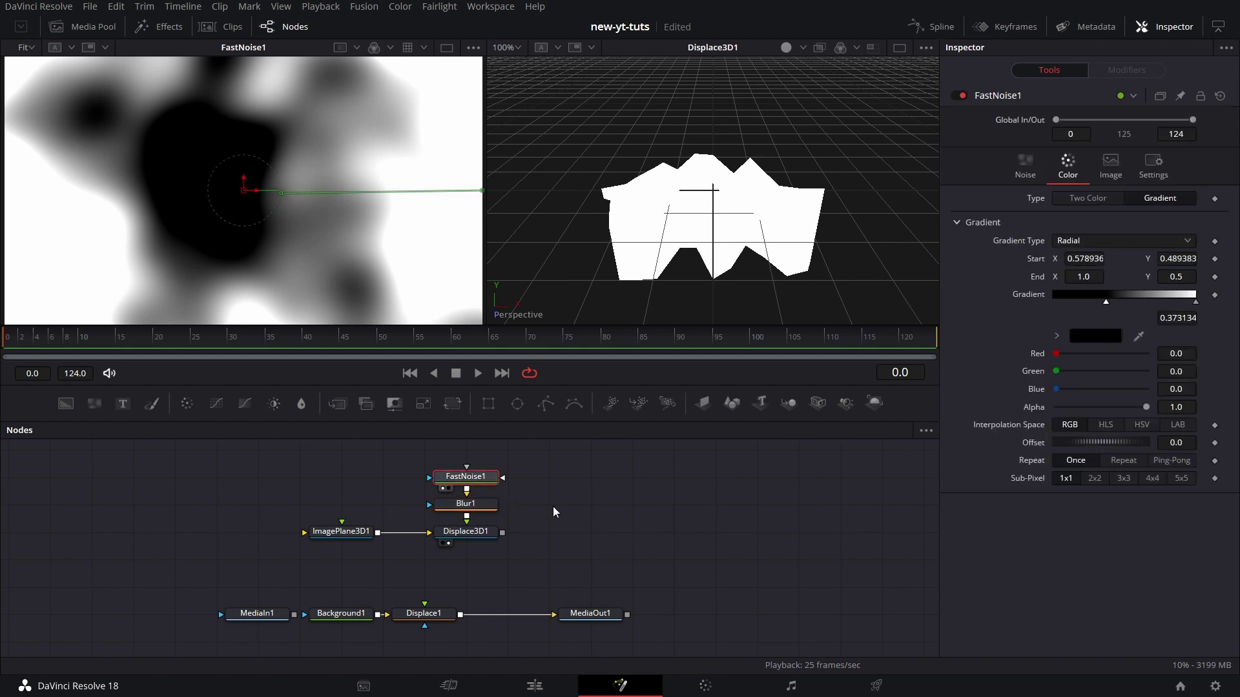
left_click(1025, 167)
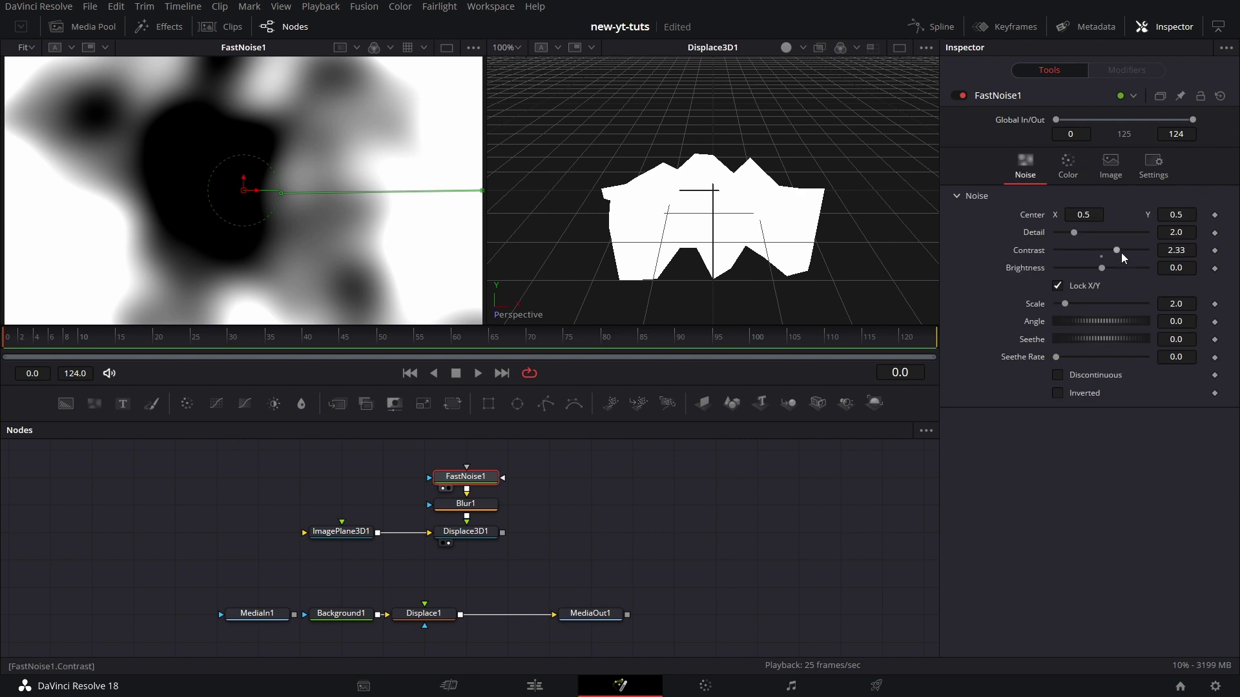
left_click_drag(1180, 255, 1131, 255)
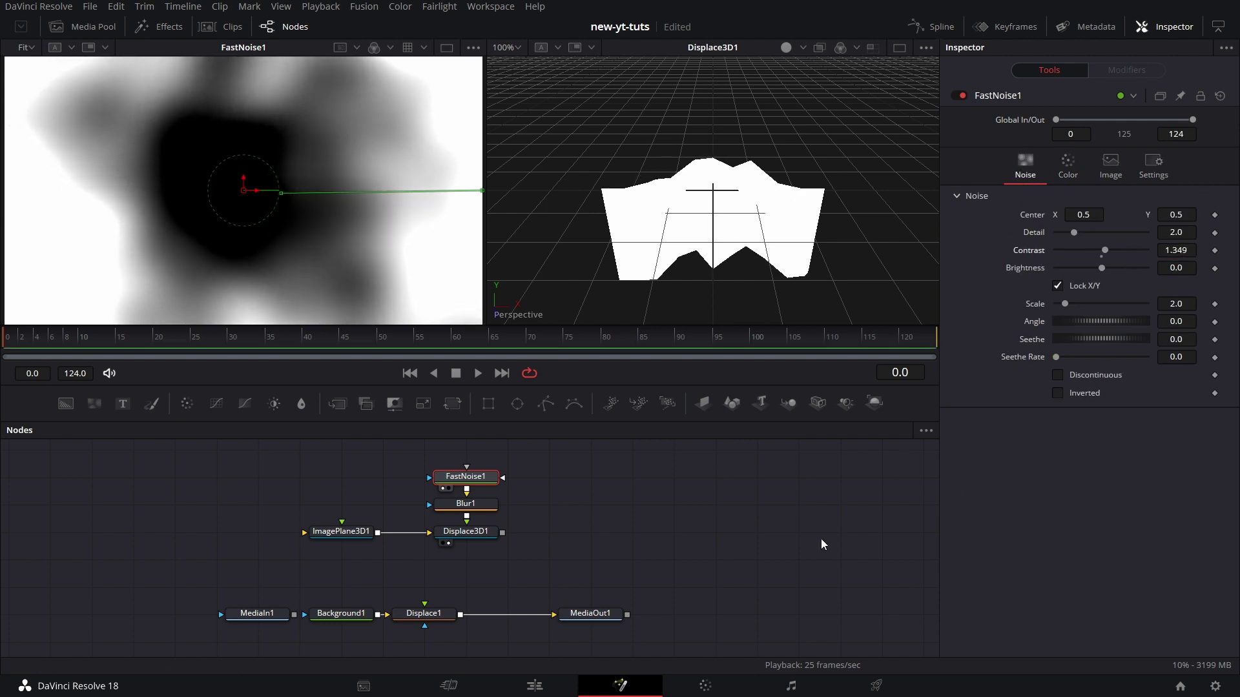
Set ImagePlane3D1's subdivisions to 200.
left_click(357, 534)
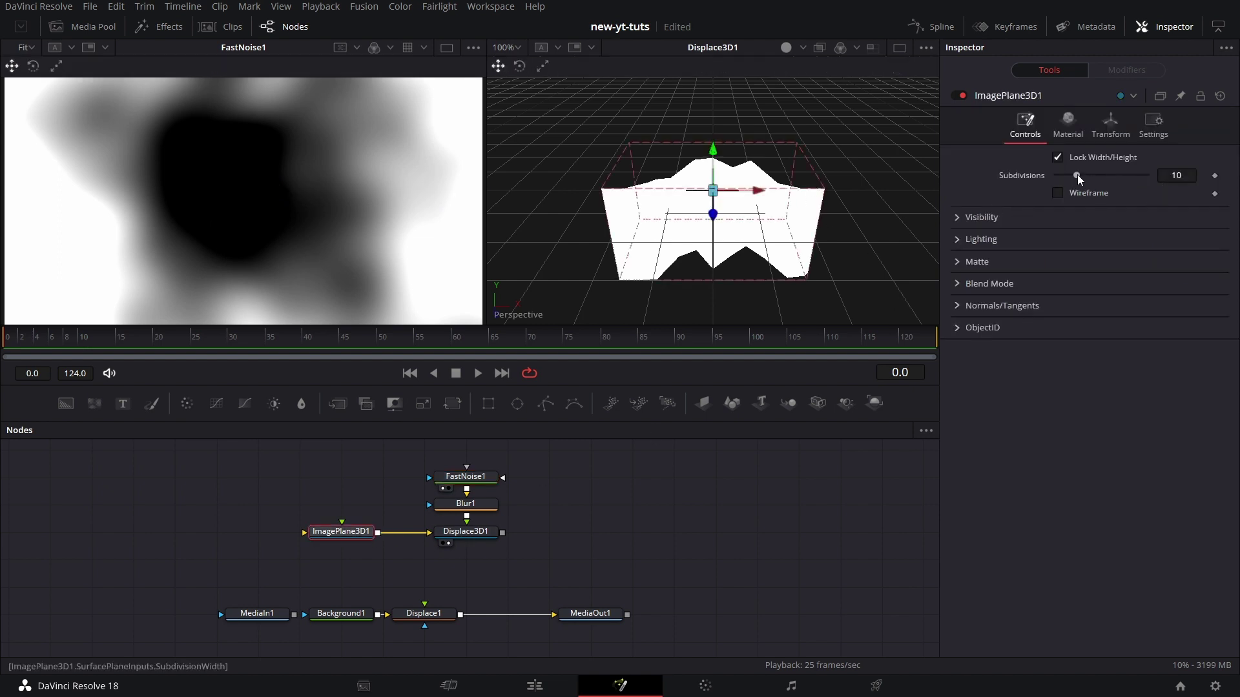
left_click_drag(1077, 179, 1125, 194)
left_click(1182, 175)
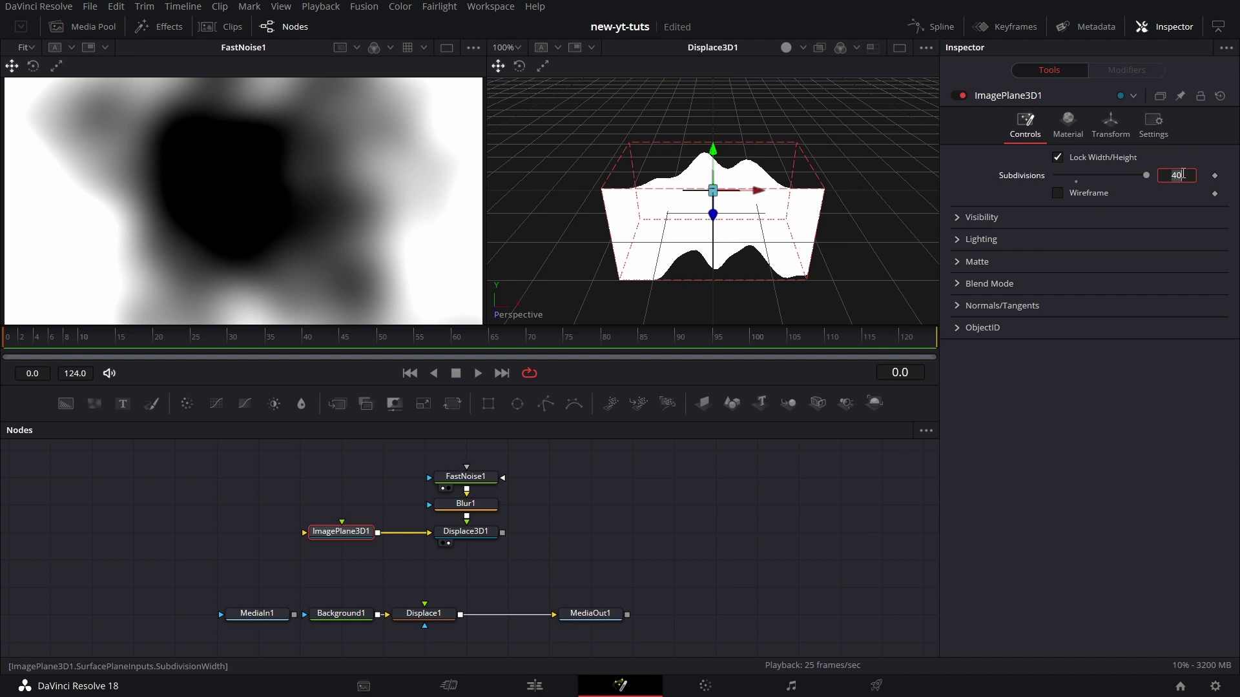
type("200")
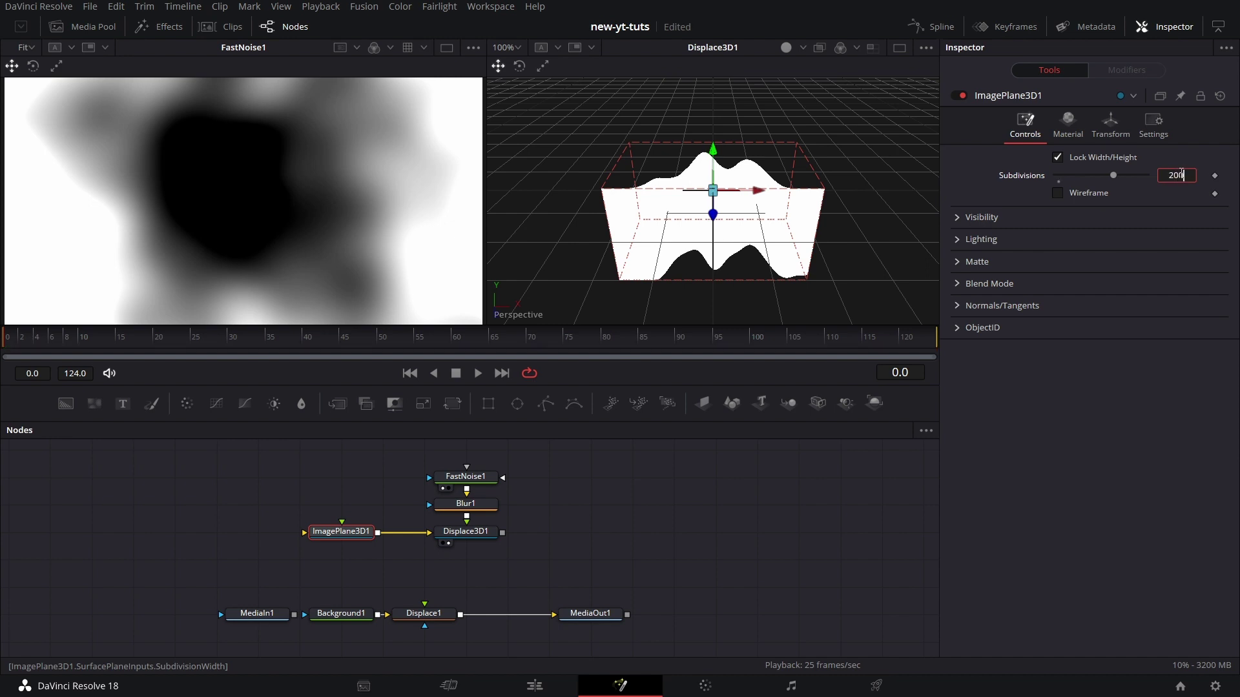
key("Return")
Add a Renderer 3D node fed by Displace3D1's output.
left_click(491, 533)
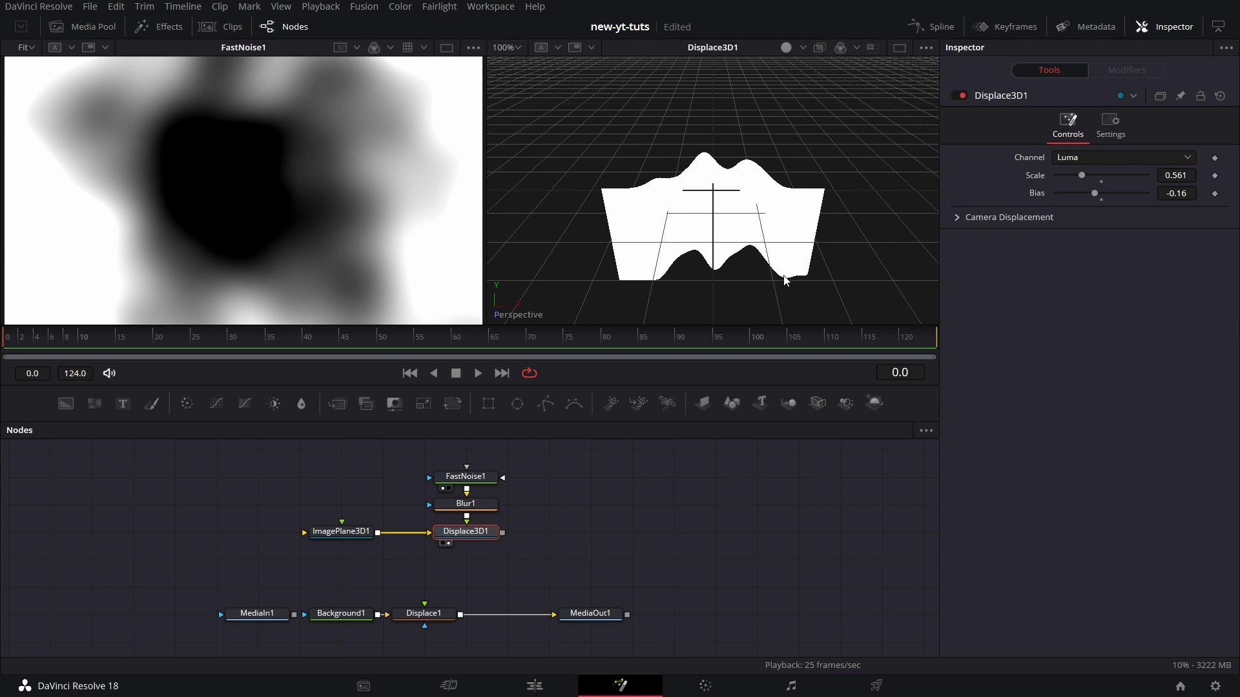
left_click_drag(786, 279, 779, 249)
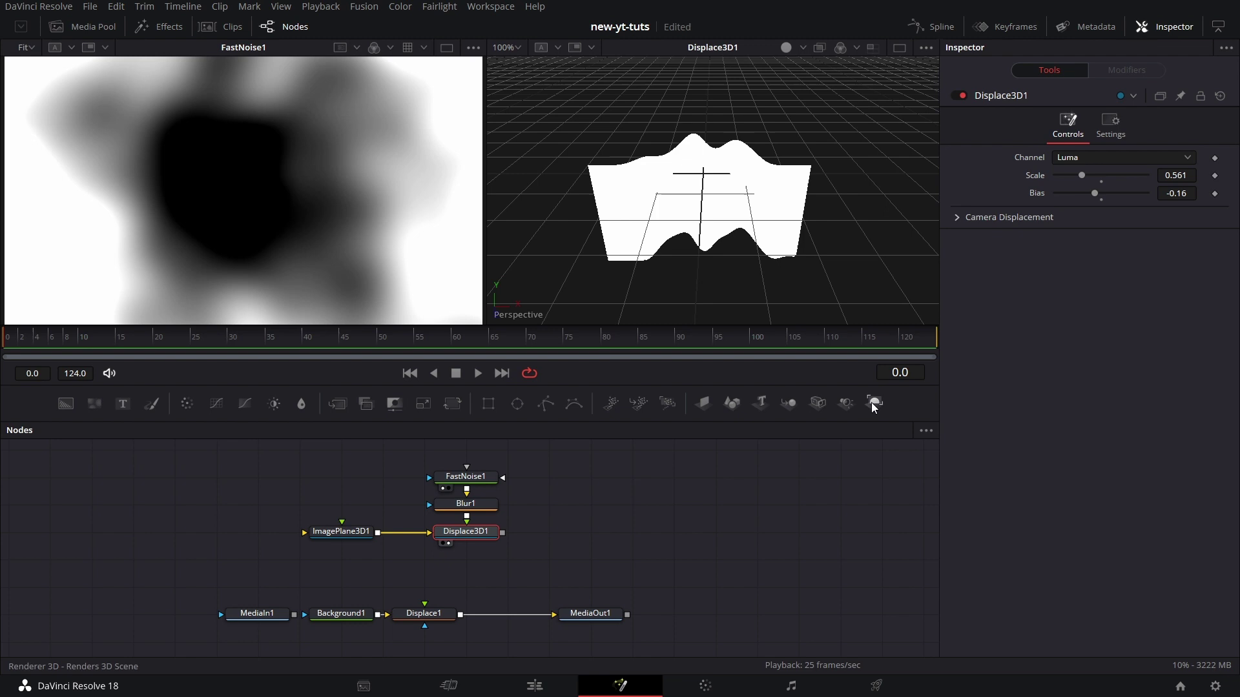
left_click_drag(874, 404, 651, 538)
left_click_drag(504, 533, 760, 535)
Insert Merge3D1 after Displace3D1 and connect a new Ambient Light into it.
left_click(462, 532)
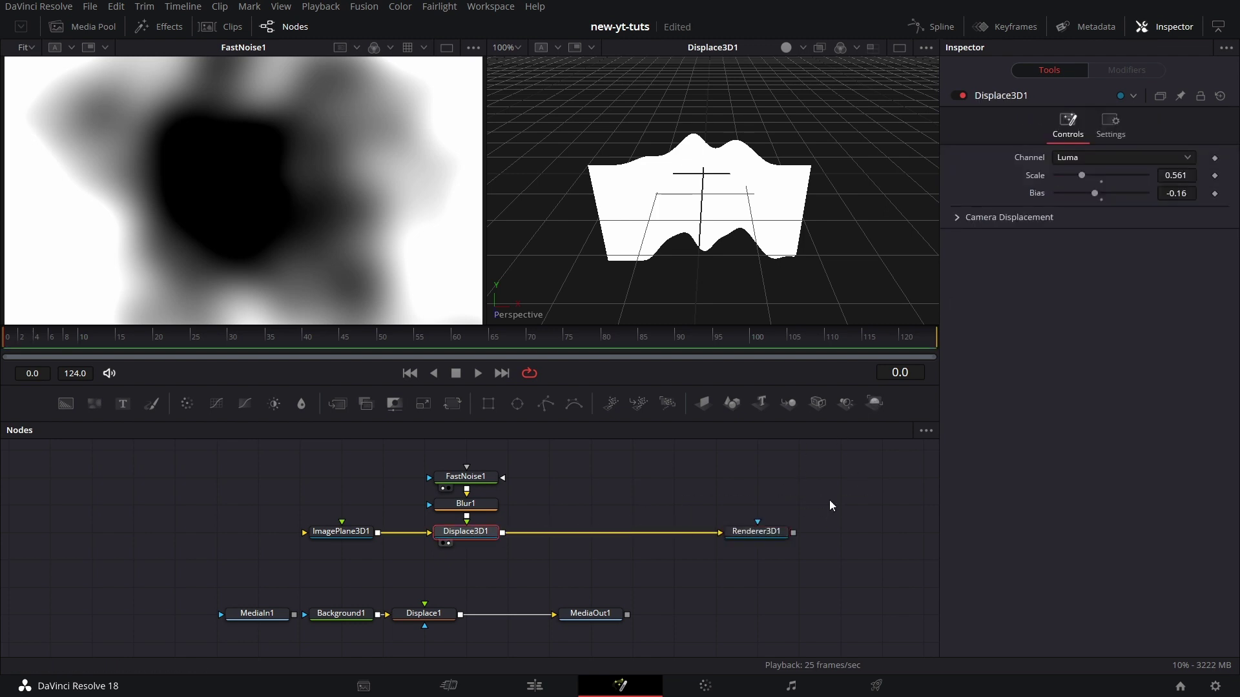
left_click(789, 405)
left_click_drag(564, 539, 601, 540)
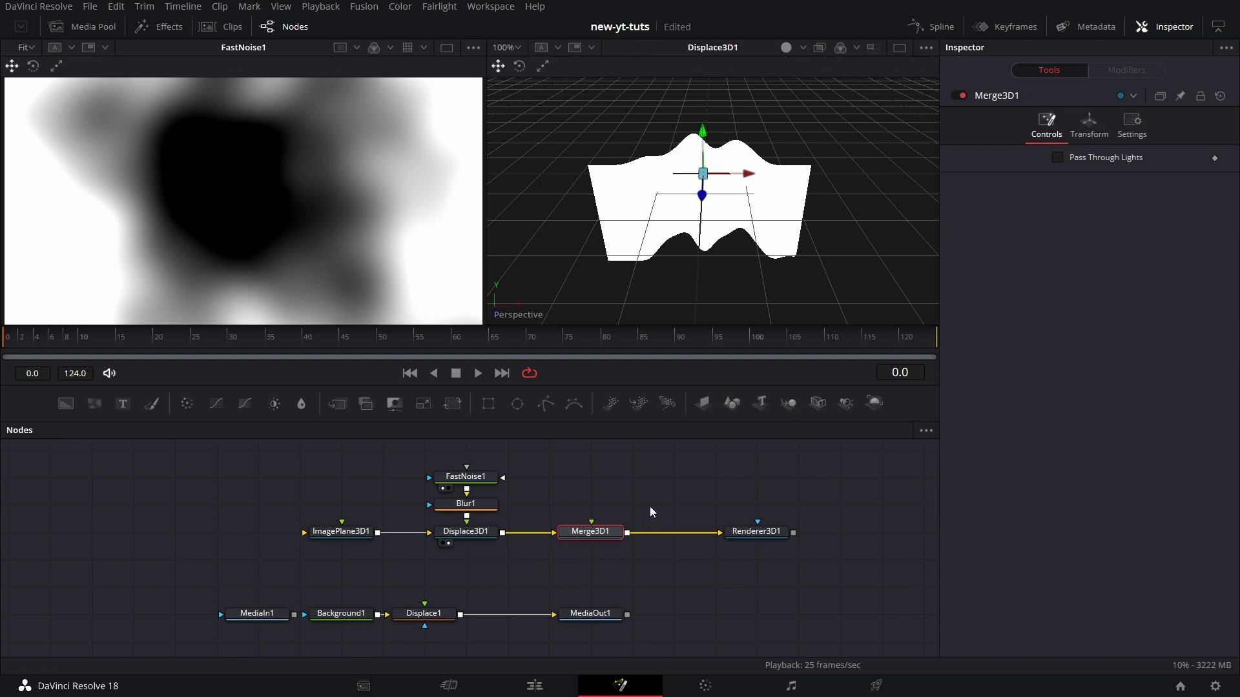
key("shift+space")
type("ambi")
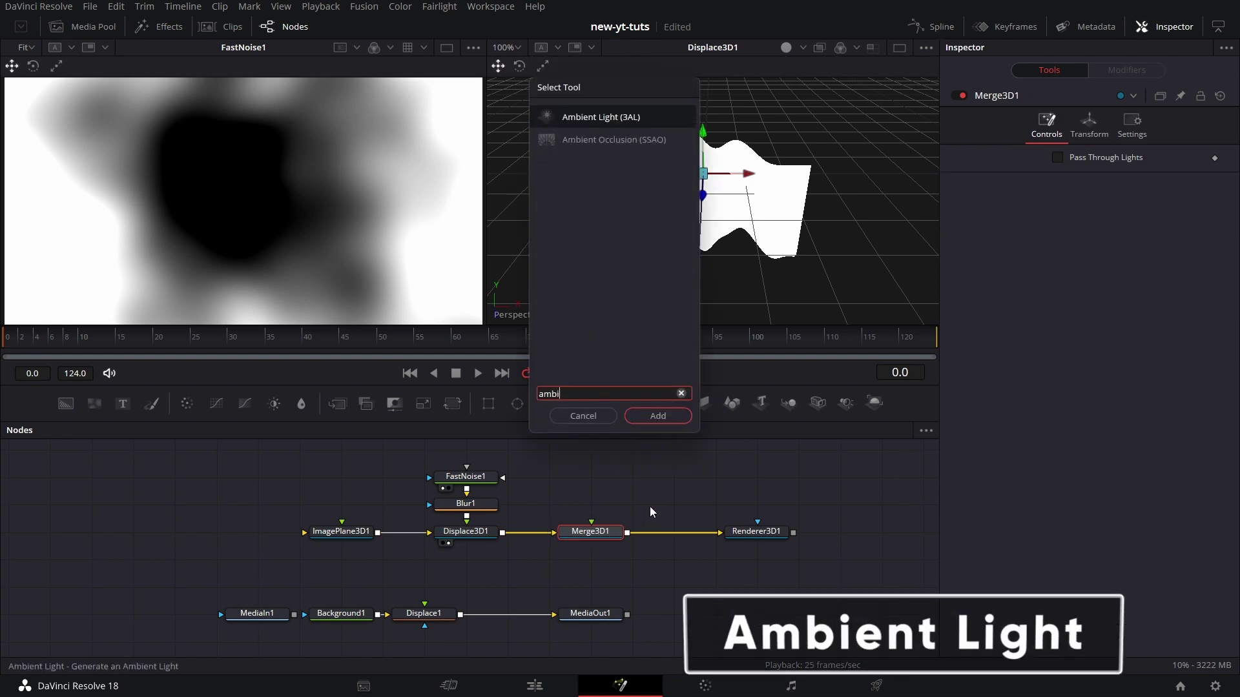
key("Return")
left_click_drag(335, 559, 591, 559)
Switch Renderer3D1 to the OpenGL renderer with lighting and shadows enabled.
left_click(757, 532)
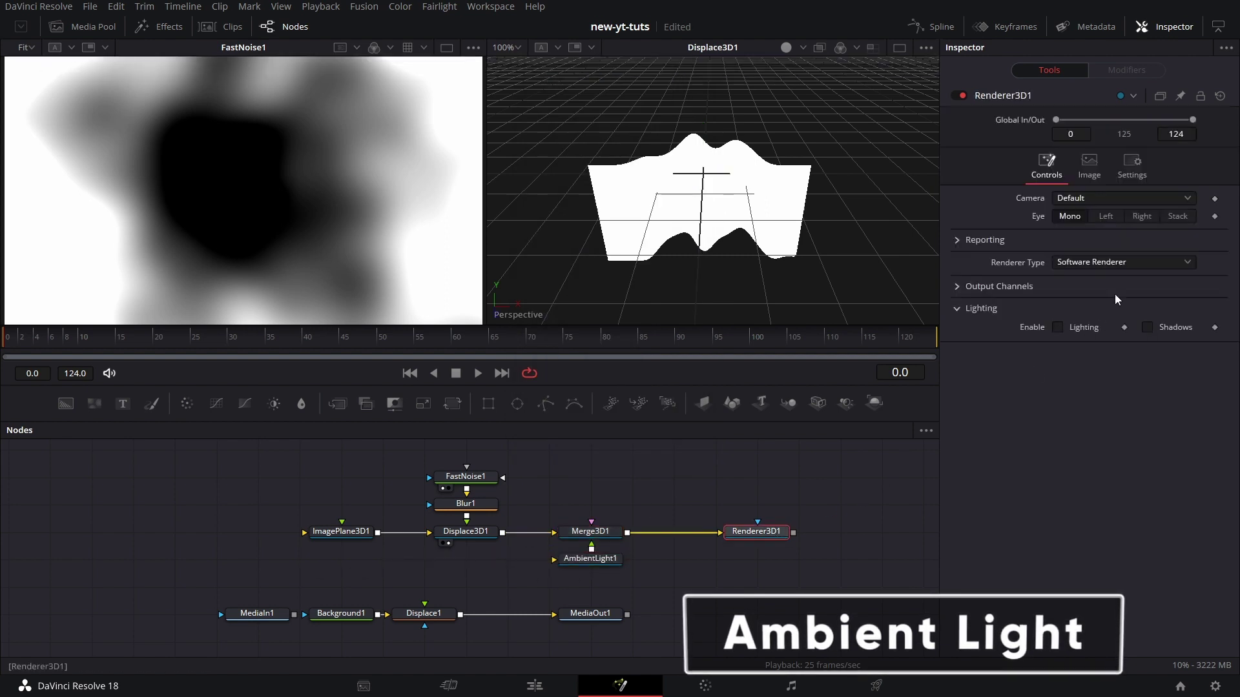
left_click(1125, 264)
left_click(1114, 281)
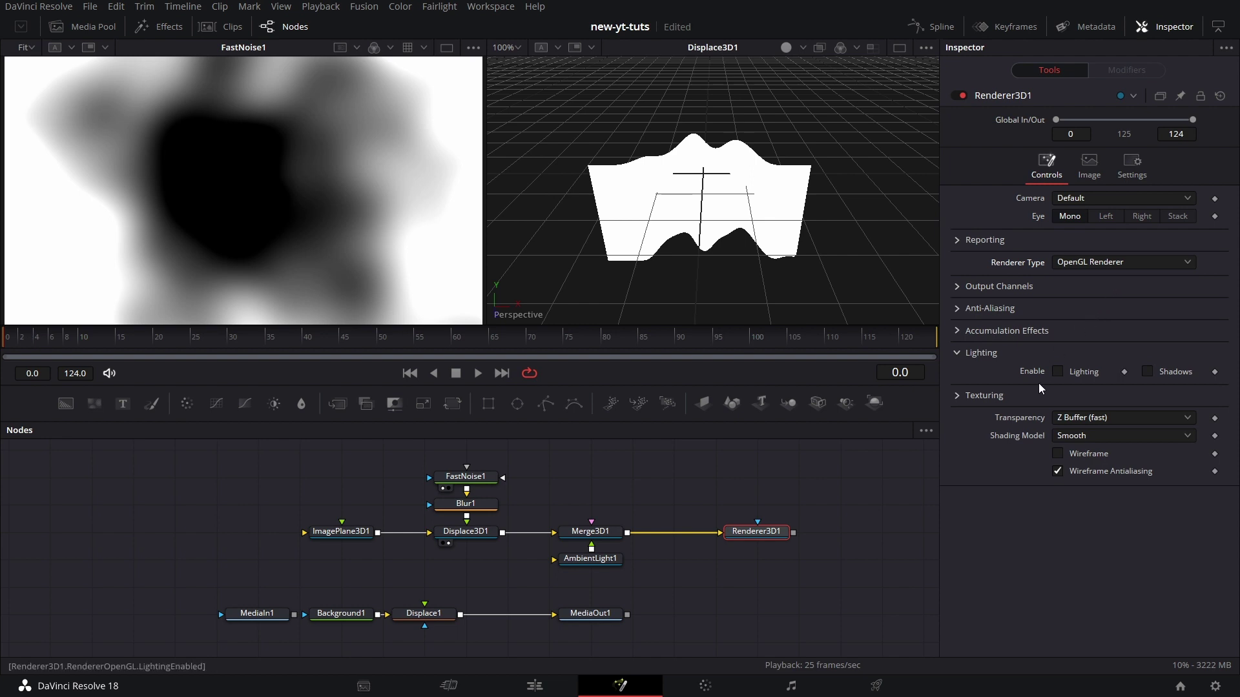
left_click(1058, 371)
left_click(1147, 371)
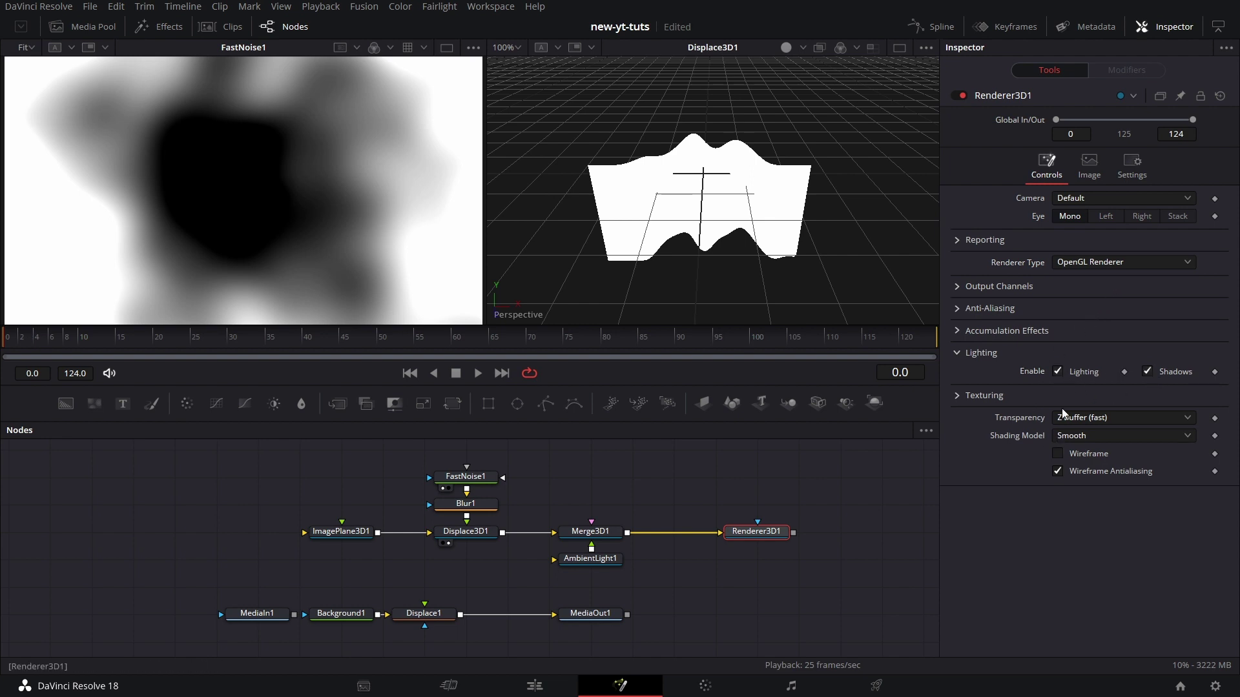
Reset the ambient light intensity to 1.0 and view Renderer3D1's output.
left_click(589, 560)
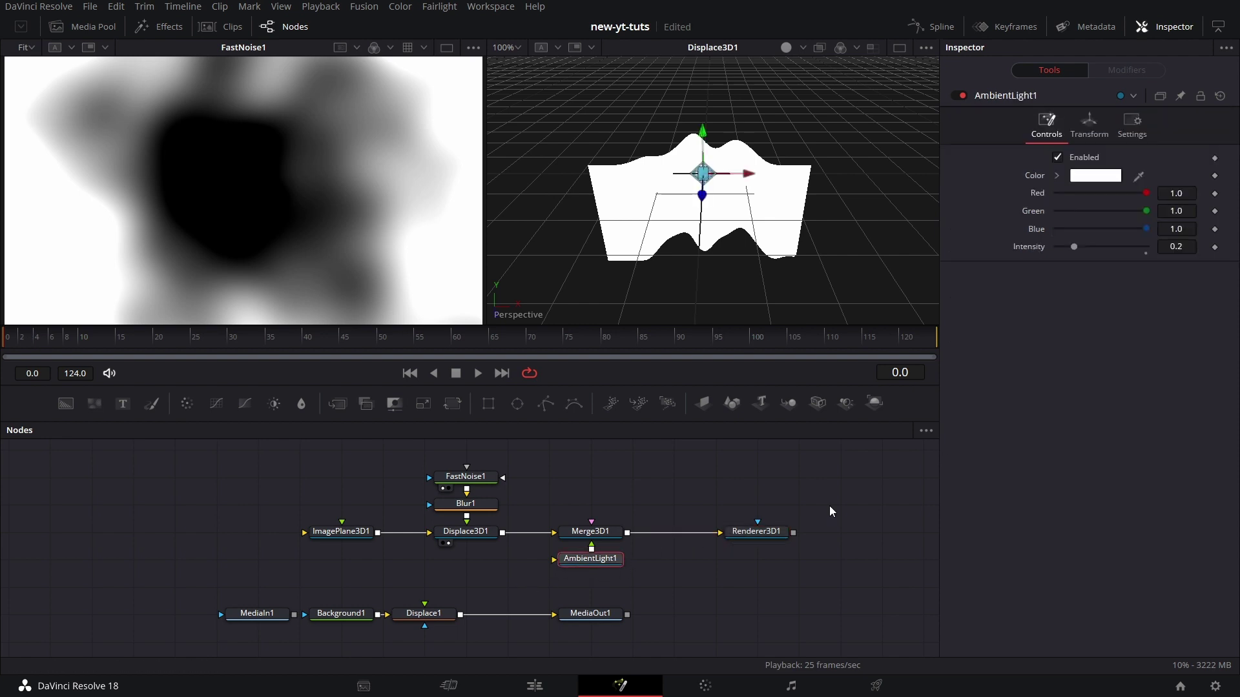
double_click(1127, 251)
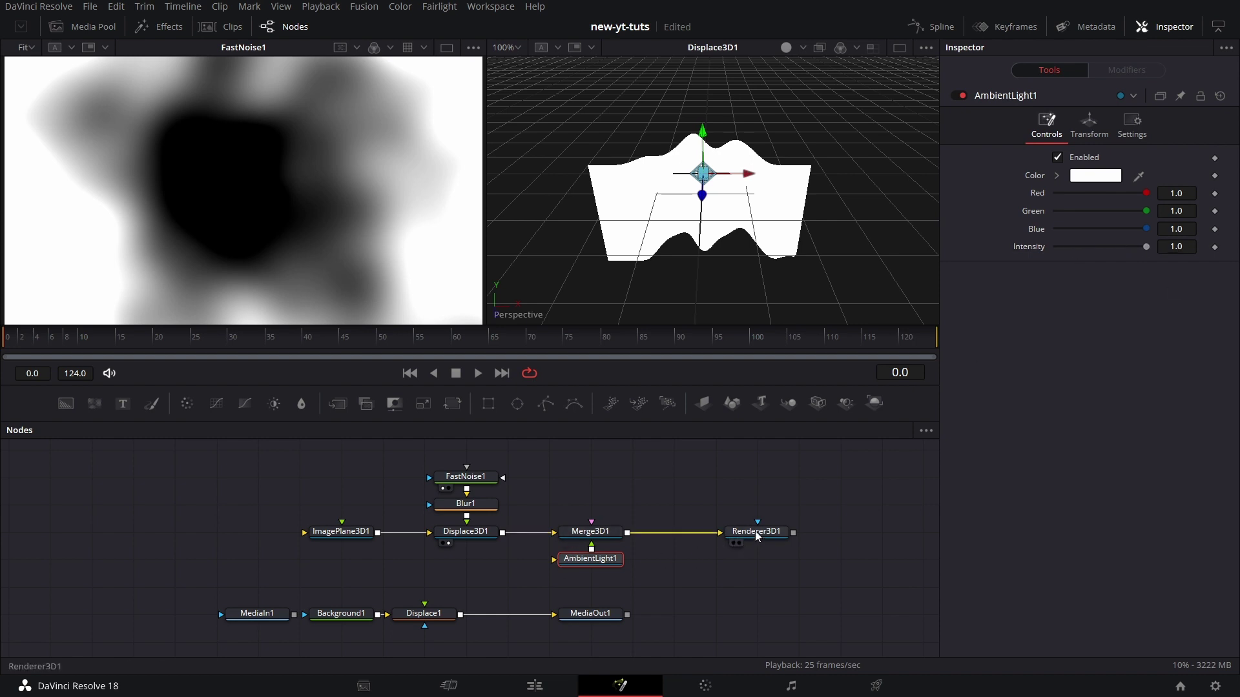
left_click_drag(757, 534, 775, 293)
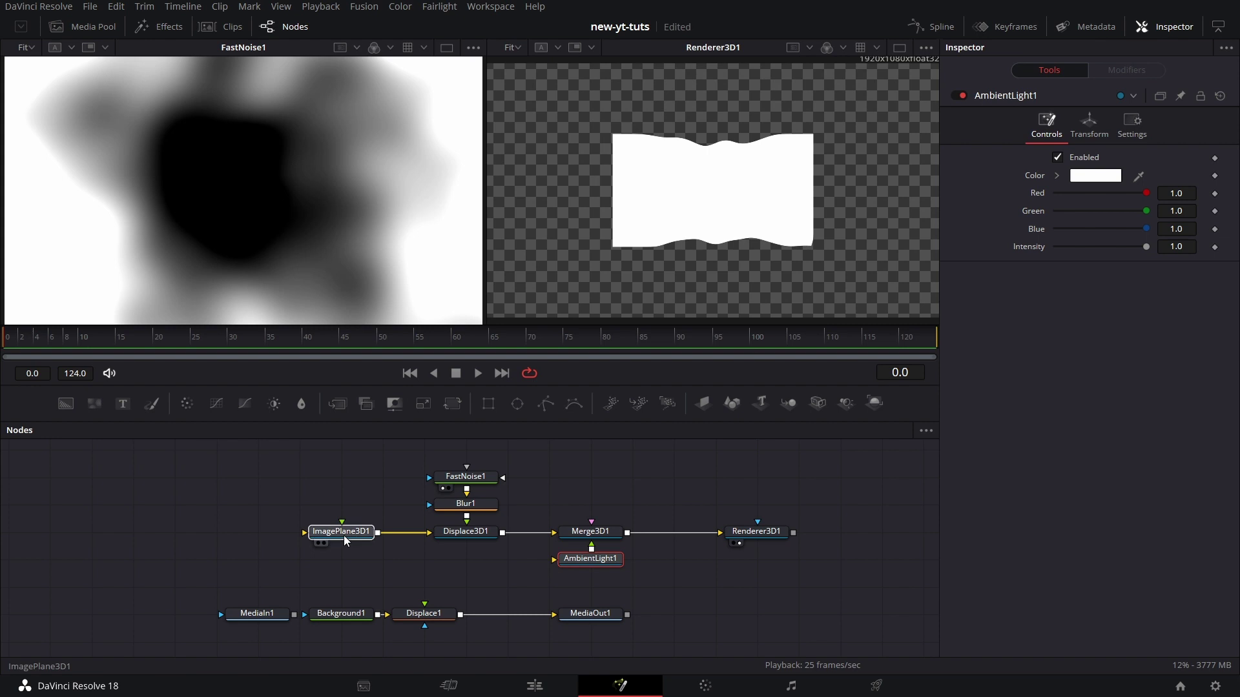
Insert a Replace Material 3D node after ImagePlane3D1.
left_click_drag(346, 541, 215, 541)
key("shift+space")
type("ambi")
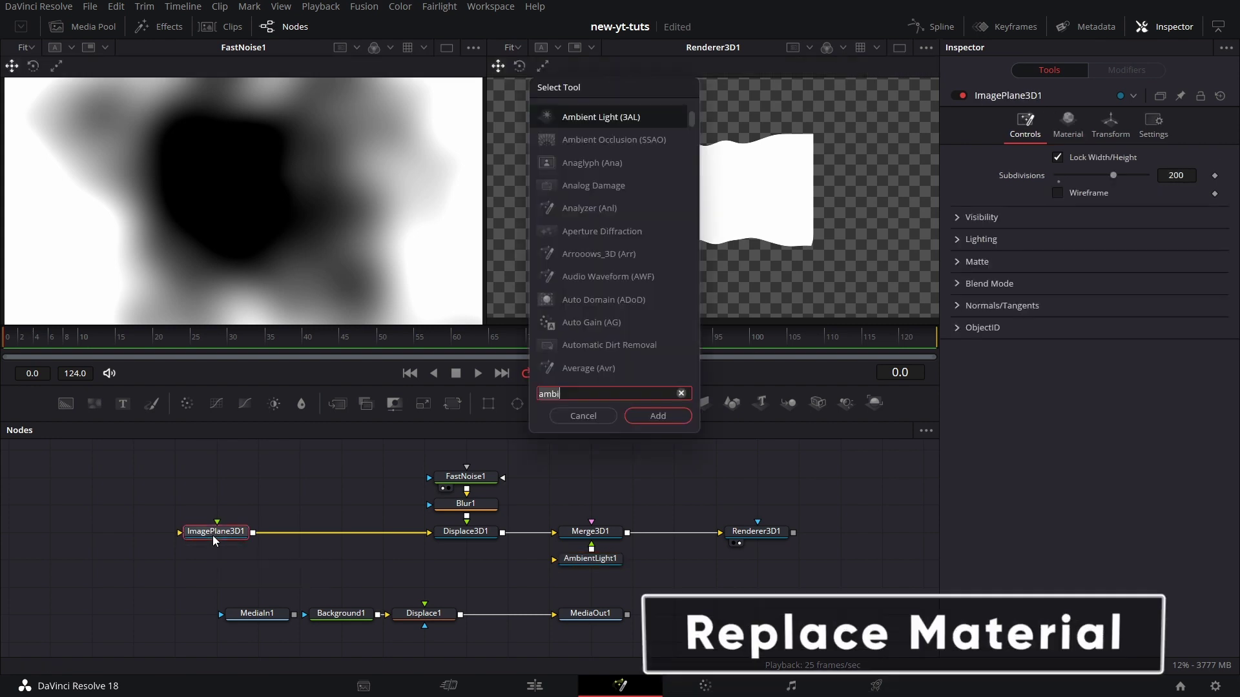
key("BackSpace")
key("BackSpace")
key("BackSpace")
key("BackSpace")
type("repla")
key("Return")
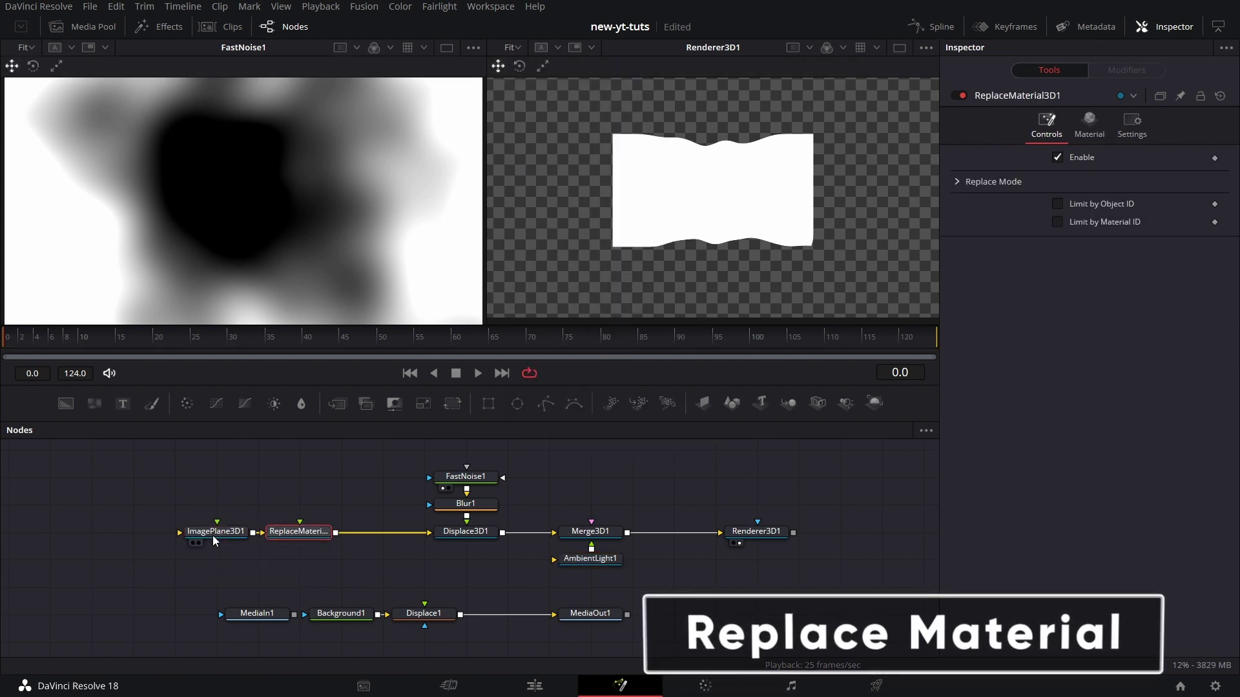
left_click(363, 494)
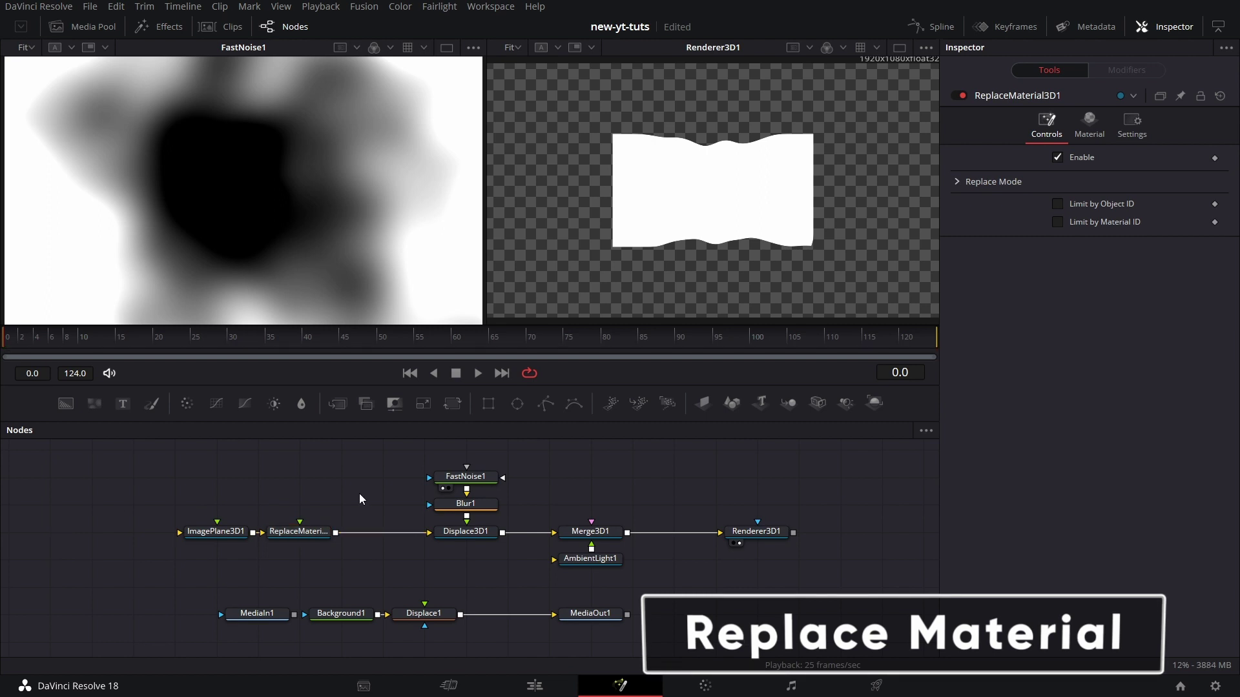
Drag Cool Metal from Templates > Fusion > Shaders into ReplaceMaterial3D1's material input.
left_click(166, 30)
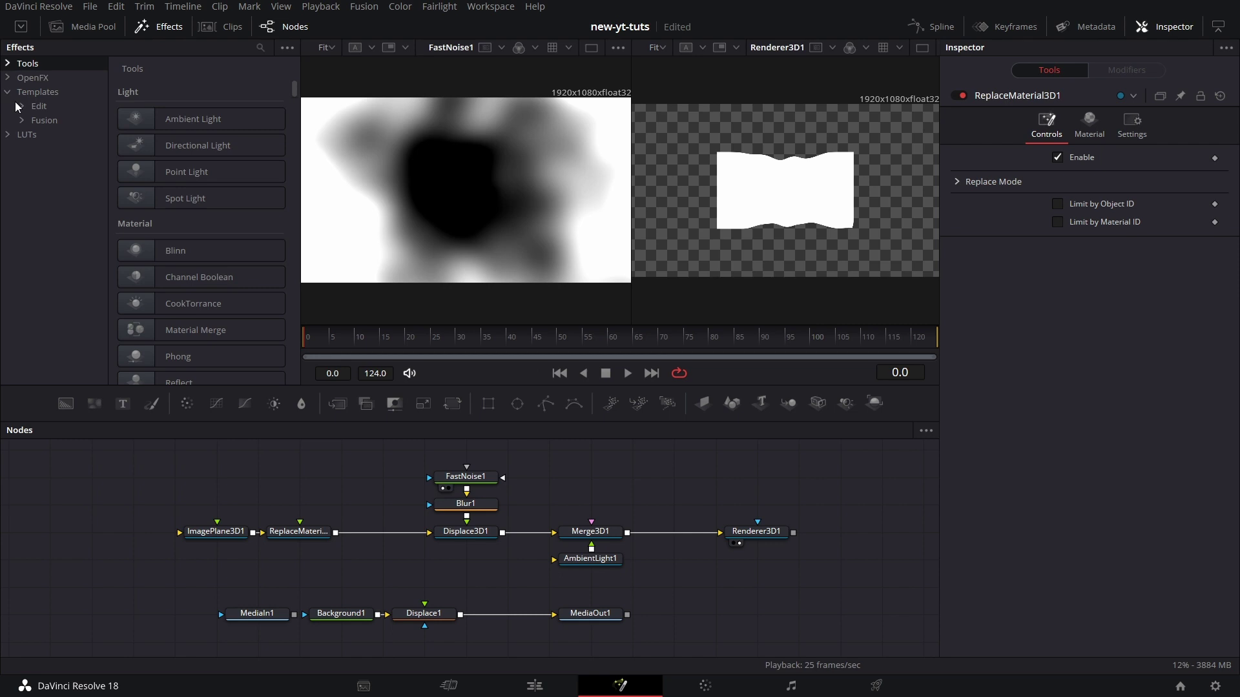
left_click(23, 121)
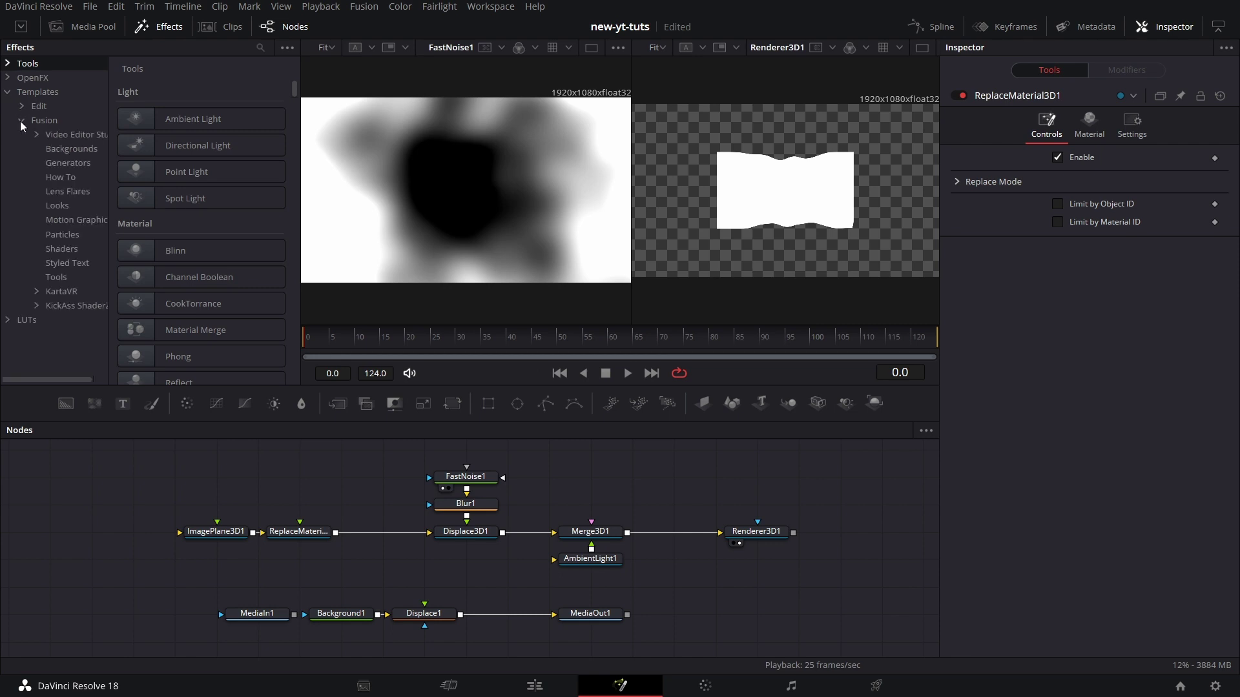
left_click(57, 249)
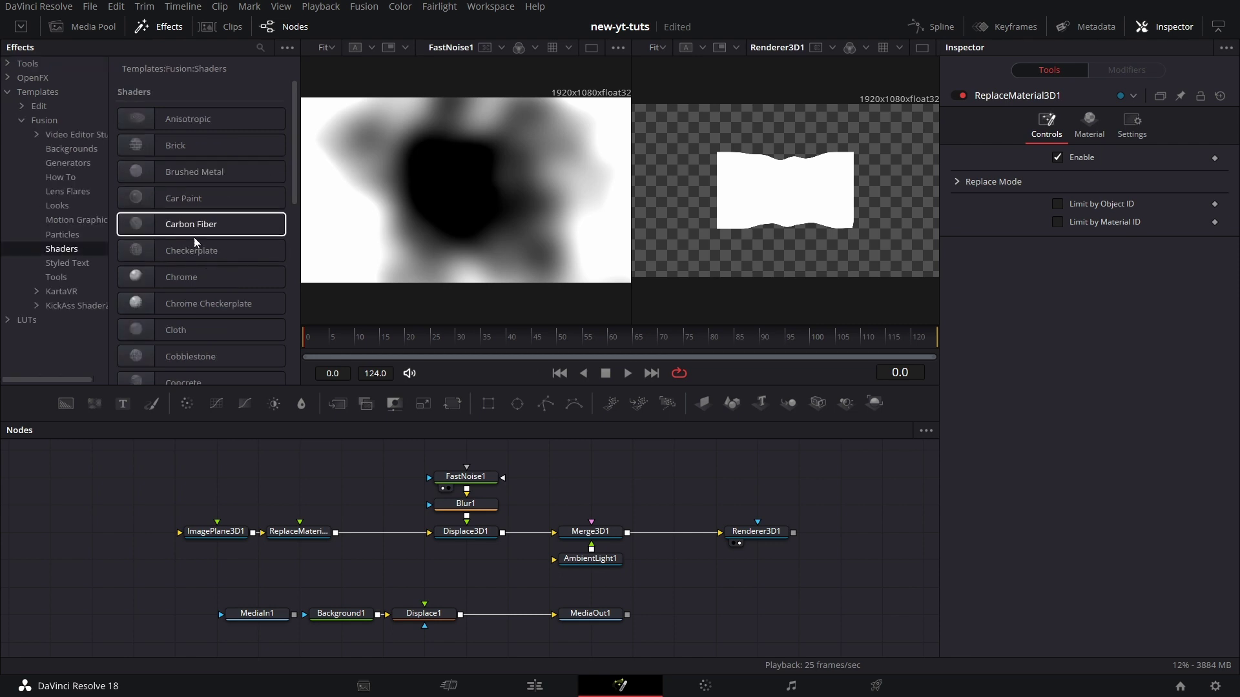
scroll(232, 326, "down", 3)
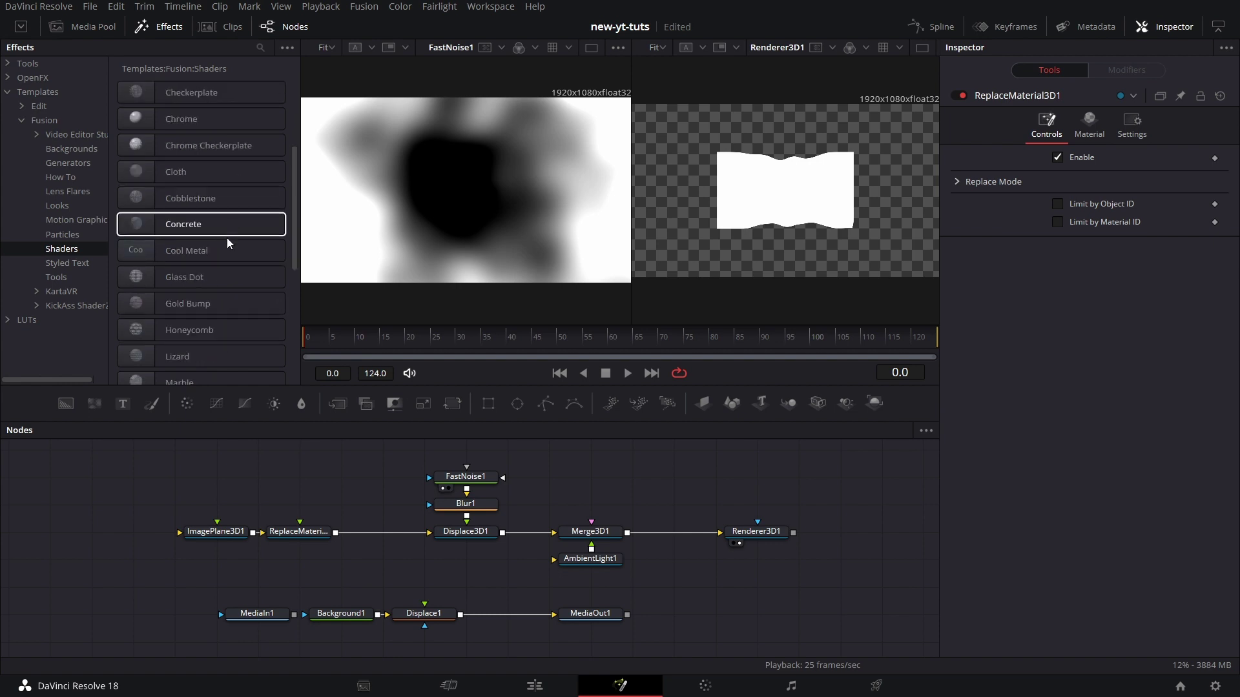
mouse_move(228, 255)
left_mouse_down()
mouse_move(240, 509)
mouse_move(323, 509)
mouse_move(300, 507)
mouse_move(332, 520)
mouse_move(308, 534)
left_mouse_up()
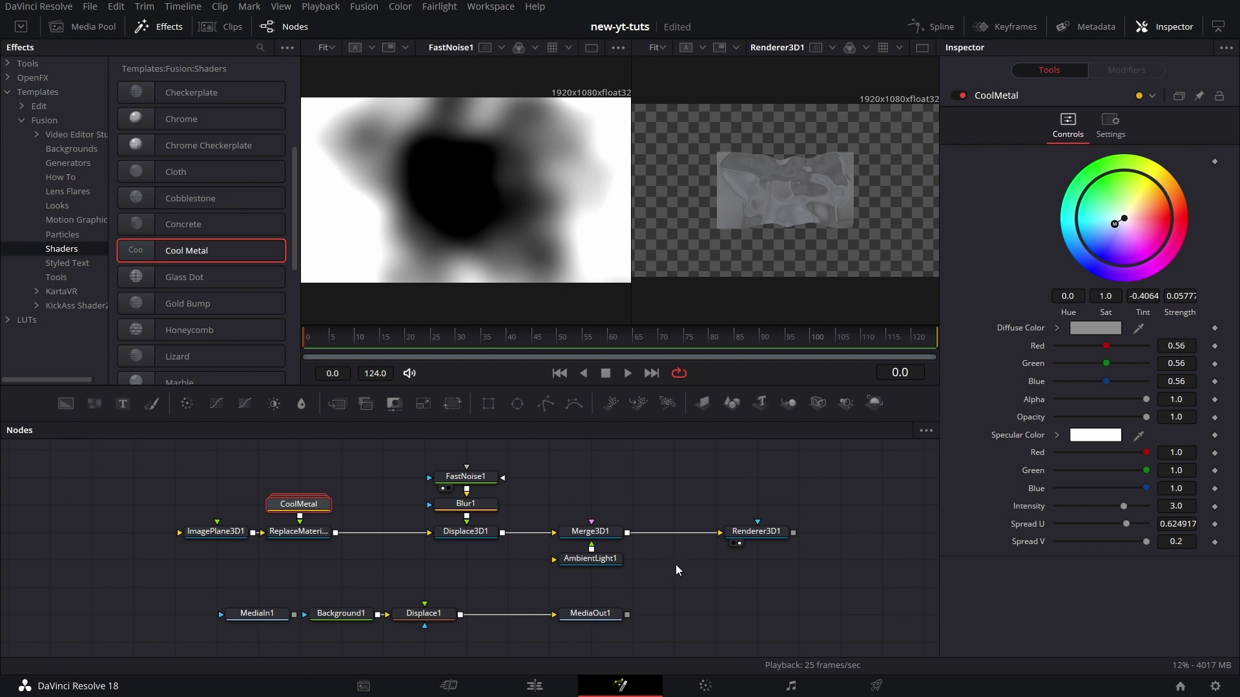
Connect a Camera3D into Merge3D1 and move it closer to Translation Z 1.88.
left_click(605, 539)
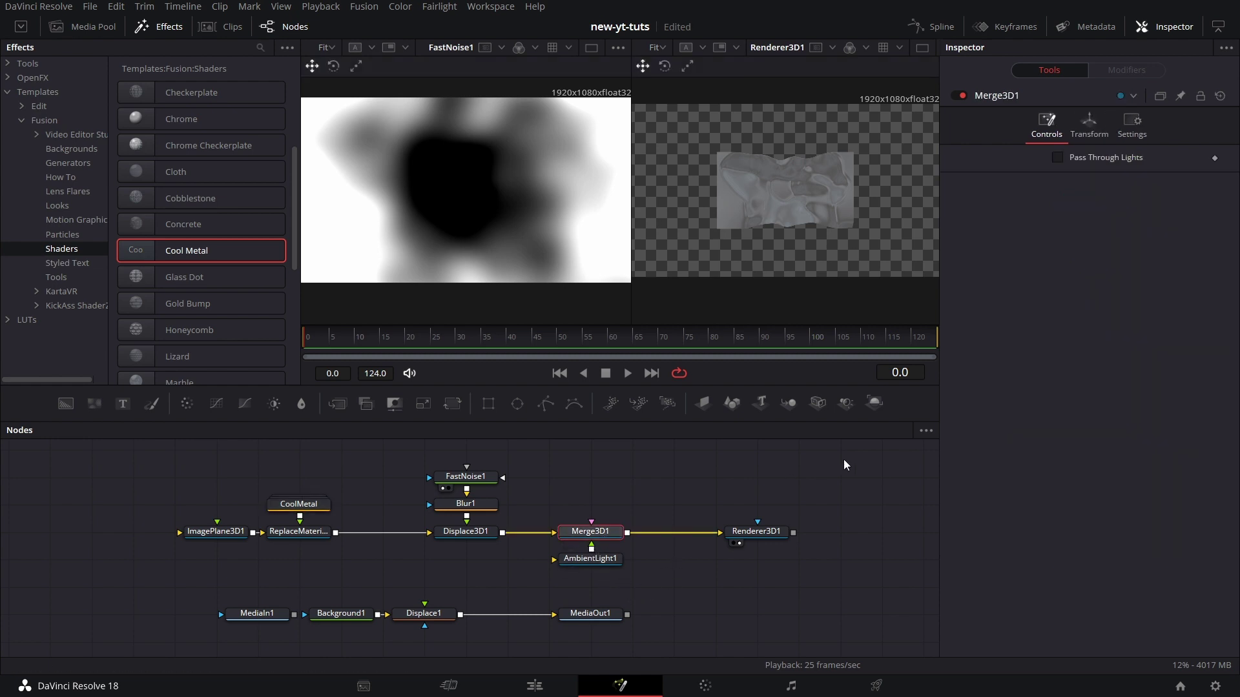
left_click_drag(807, 404, 595, 540)
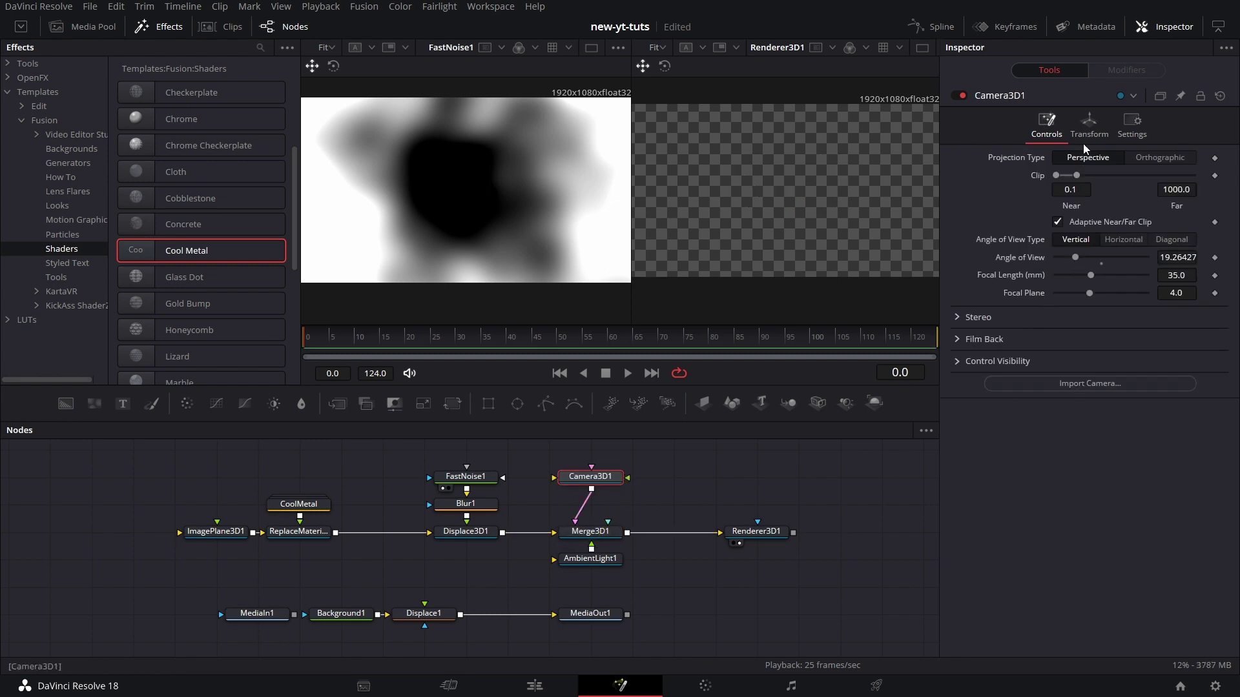
left_click(1089, 123)
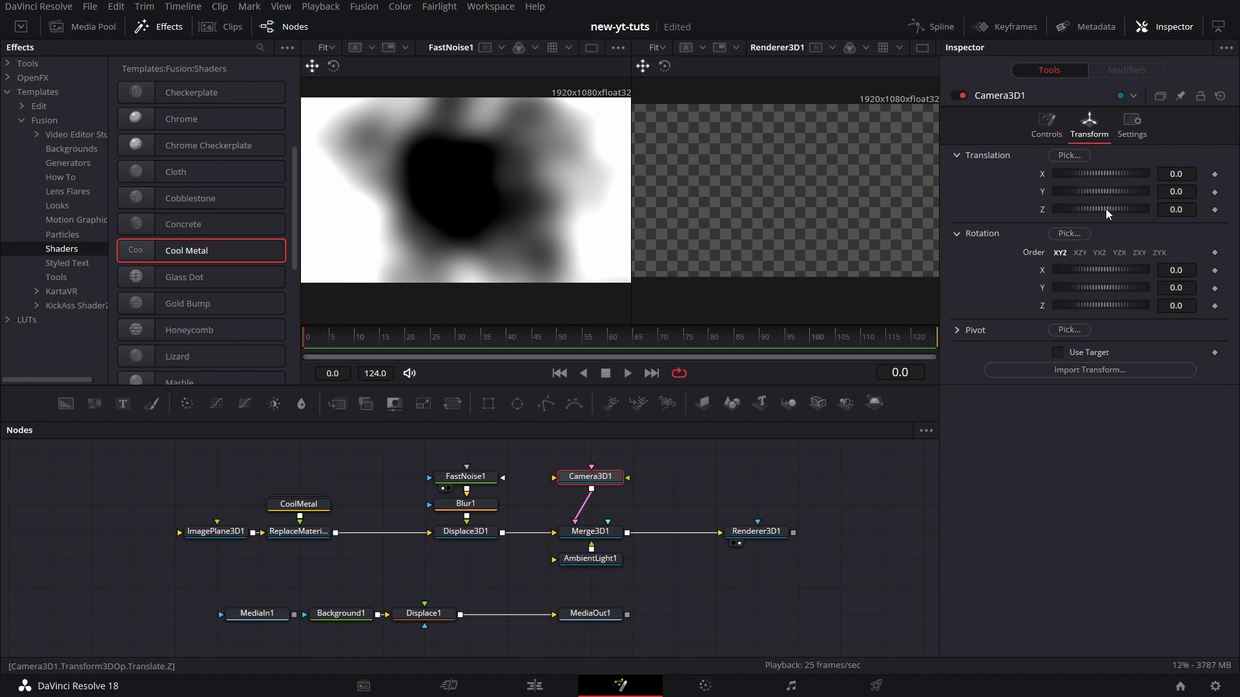
mouse_move(1138, 215)
left_mouse_down()
mouse_move(1098, 214)
mouse_move(1134, 216)
mouse_move(1118, 215)
left_mouse_up()
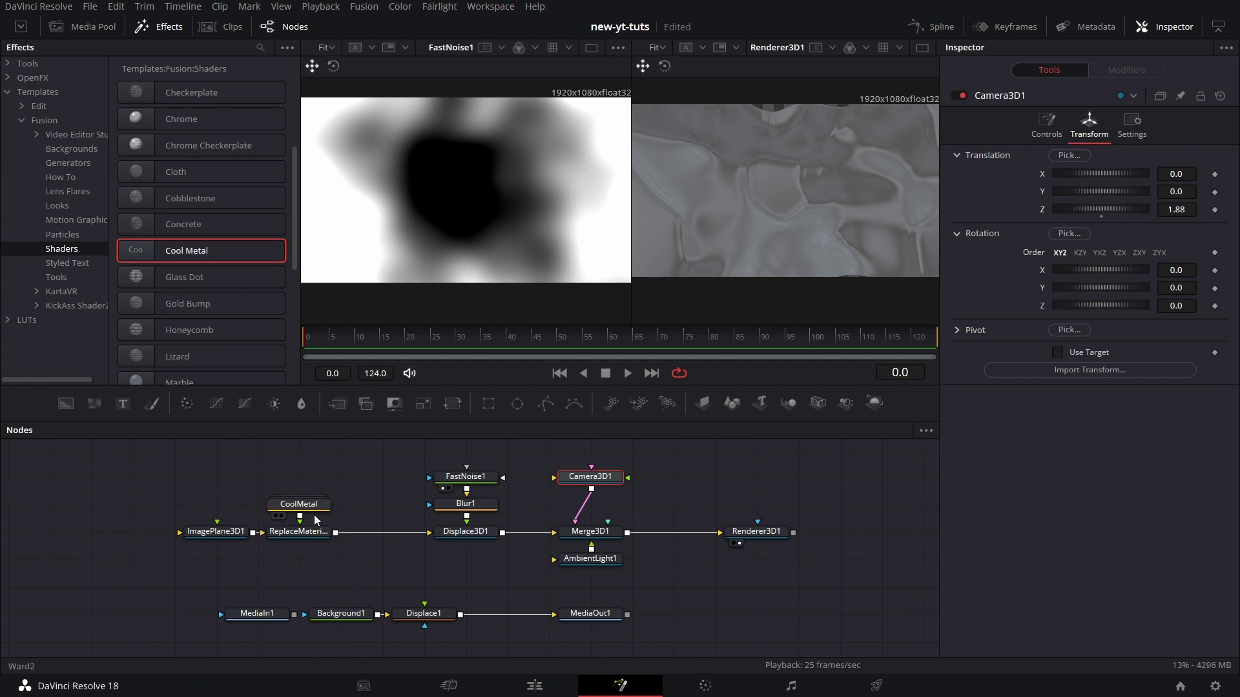
left_click(211, 534)
left_click(1111, 139)
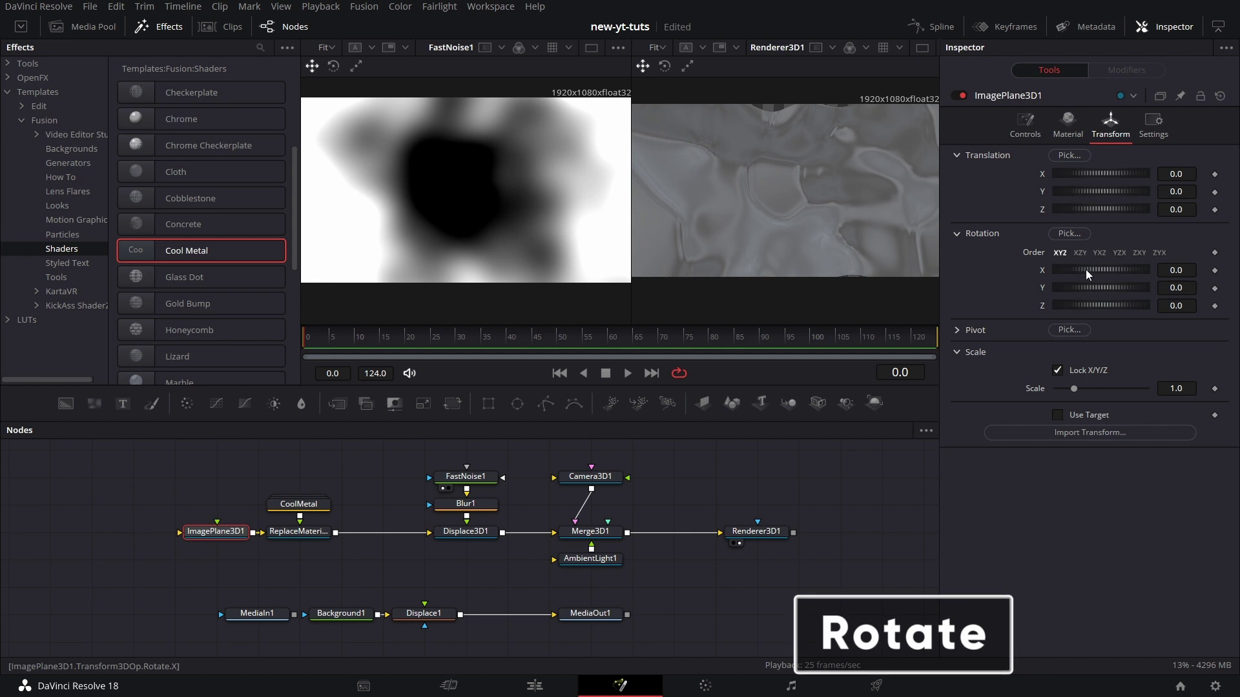
Rotate the image plane to 90 degrees on X.
mouse_move(1096, 274)
left_mouse_down()
mouse_move(1119, 276)
mouse_move(1101, 277)
left_mouse_up()
left_click(1165, 270)
type("9")
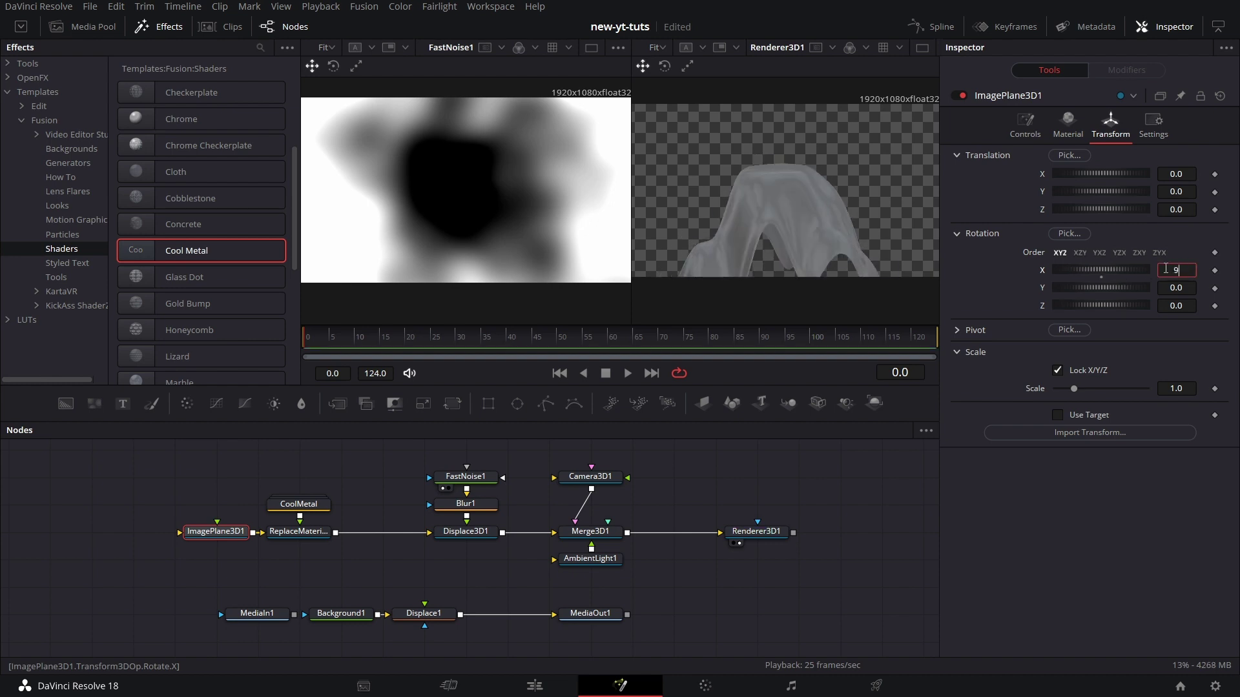
type("0")
key("Tab")
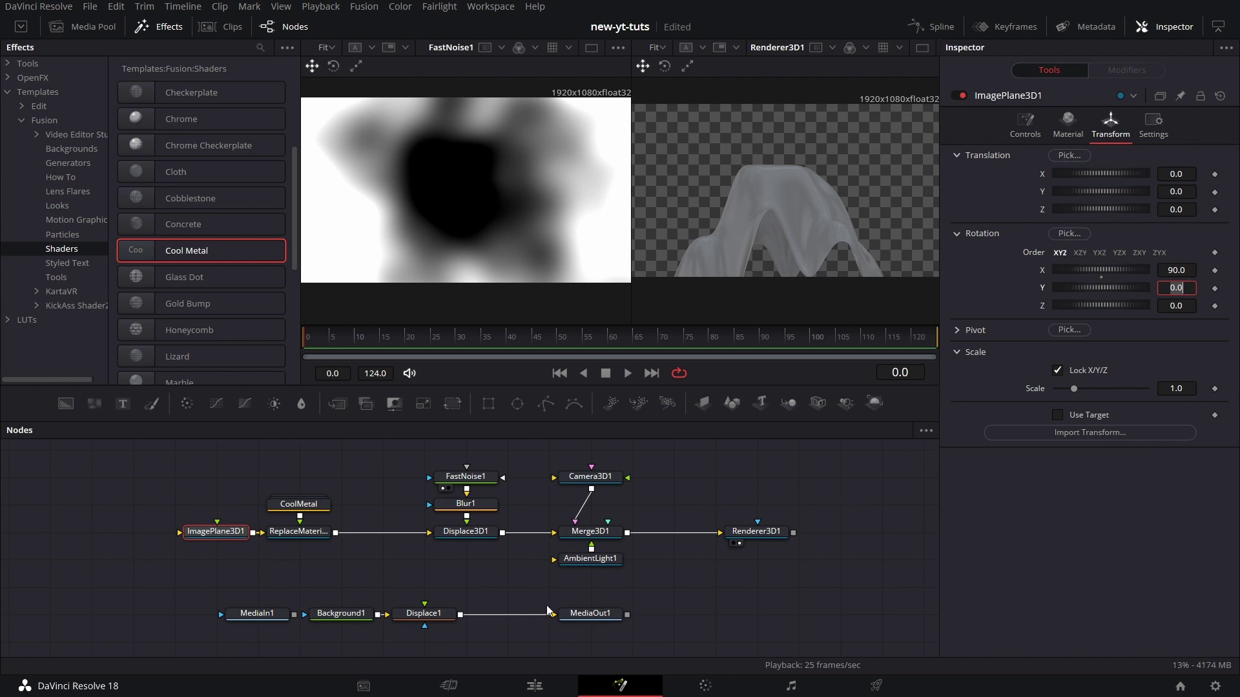
Flatten the displacement scale, tilt the plane to X 119.5 and scale it to 2.166.
left_click(486, 533)
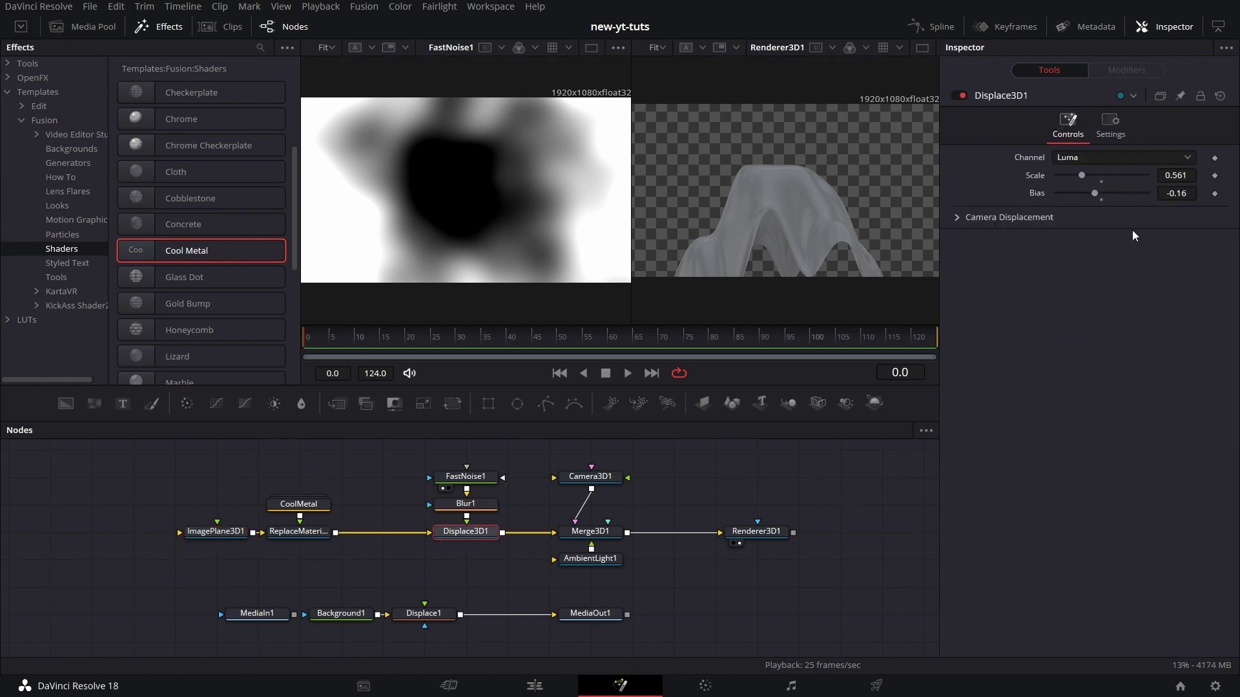
left_click_drag(1176, 175, 1048, 175)
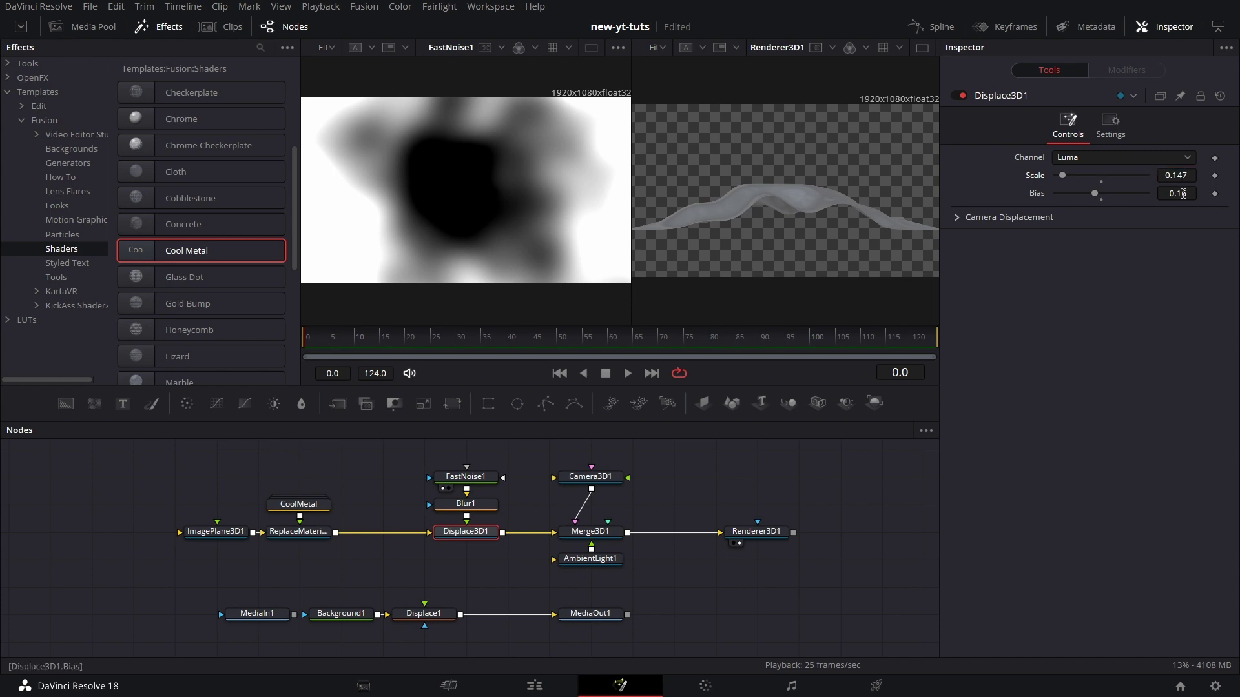
left_click(219, 532)
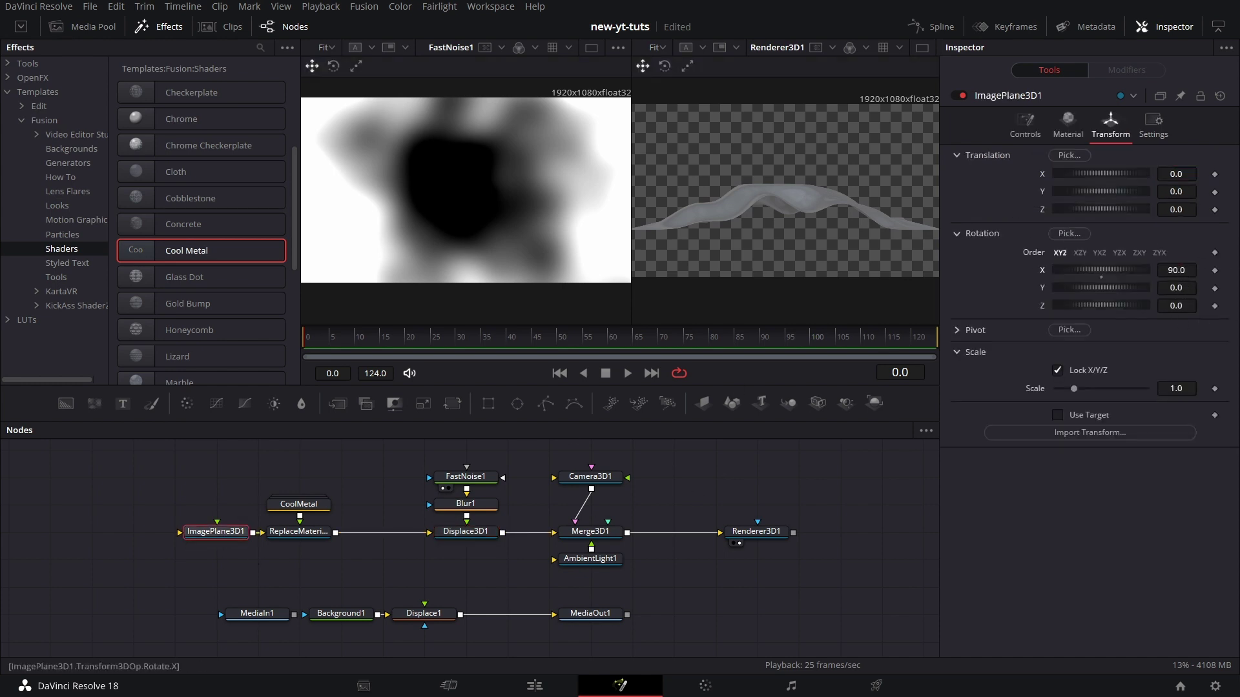
left_click_drag(1176, 270, 1196, 270)
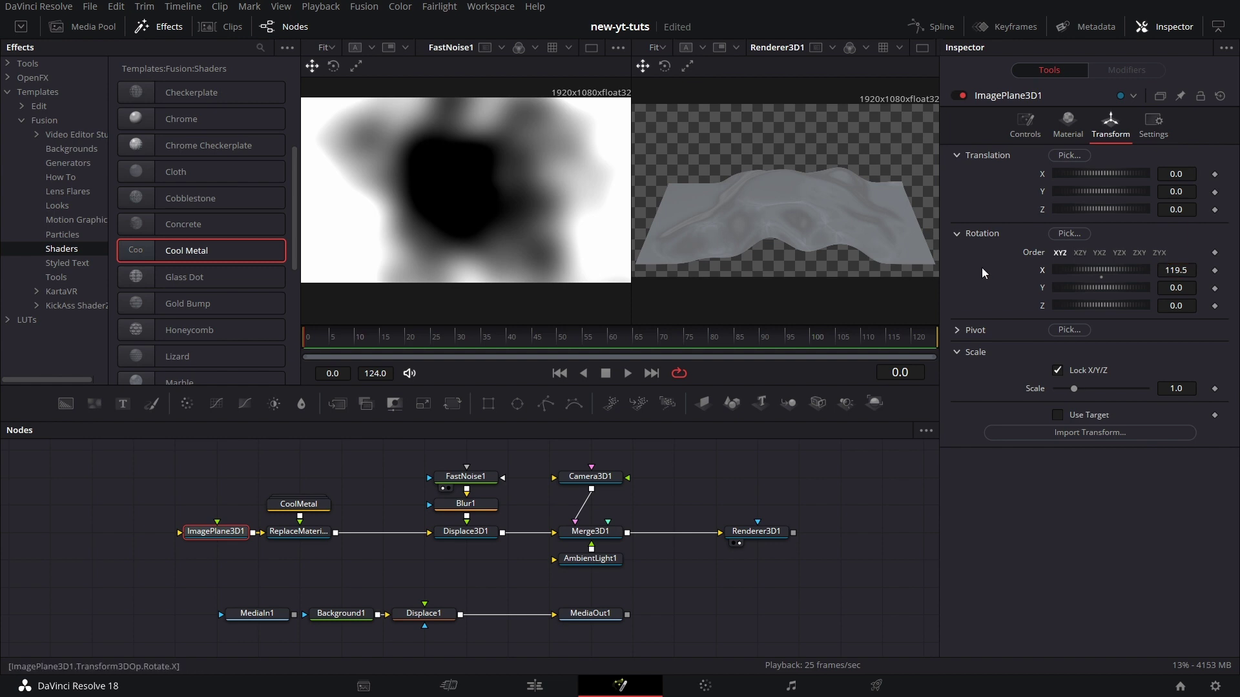
left_click(608, 483)
left_click(206, 534)
left_click_drag(1080, 392, 1096, 396)
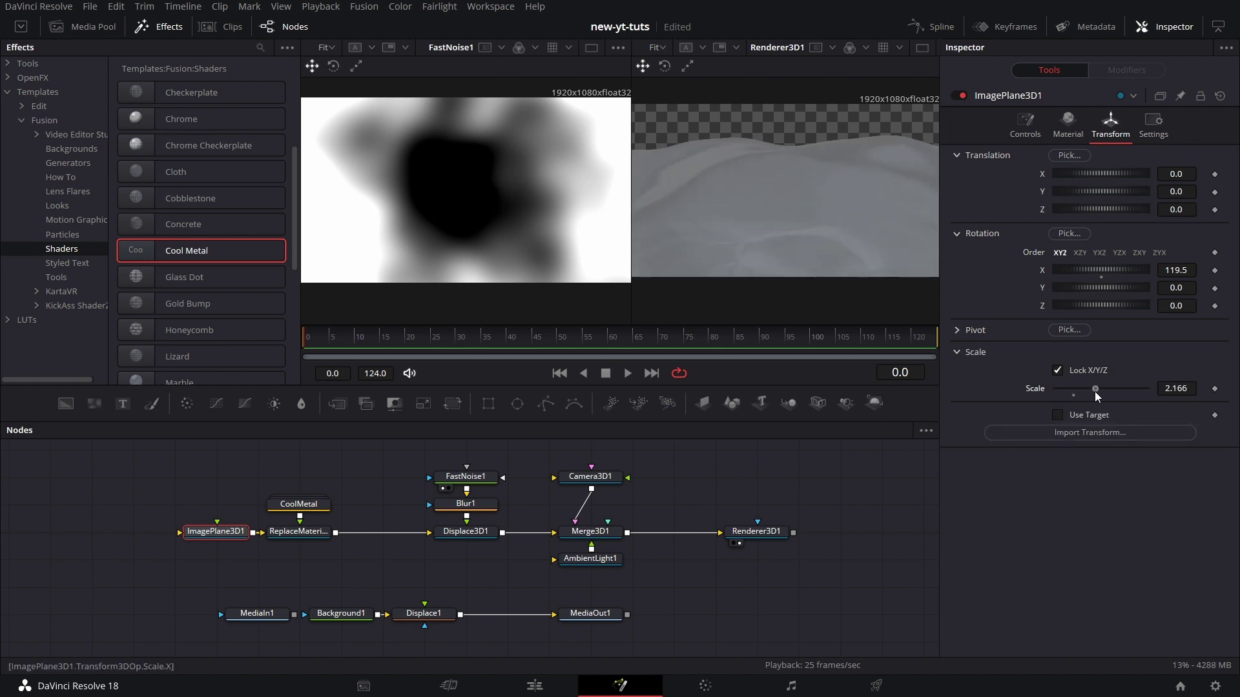
Set FastNoise1's seethe rate to 0.02 and show only the rendered result in a single viewer.
left_click(479, 482)
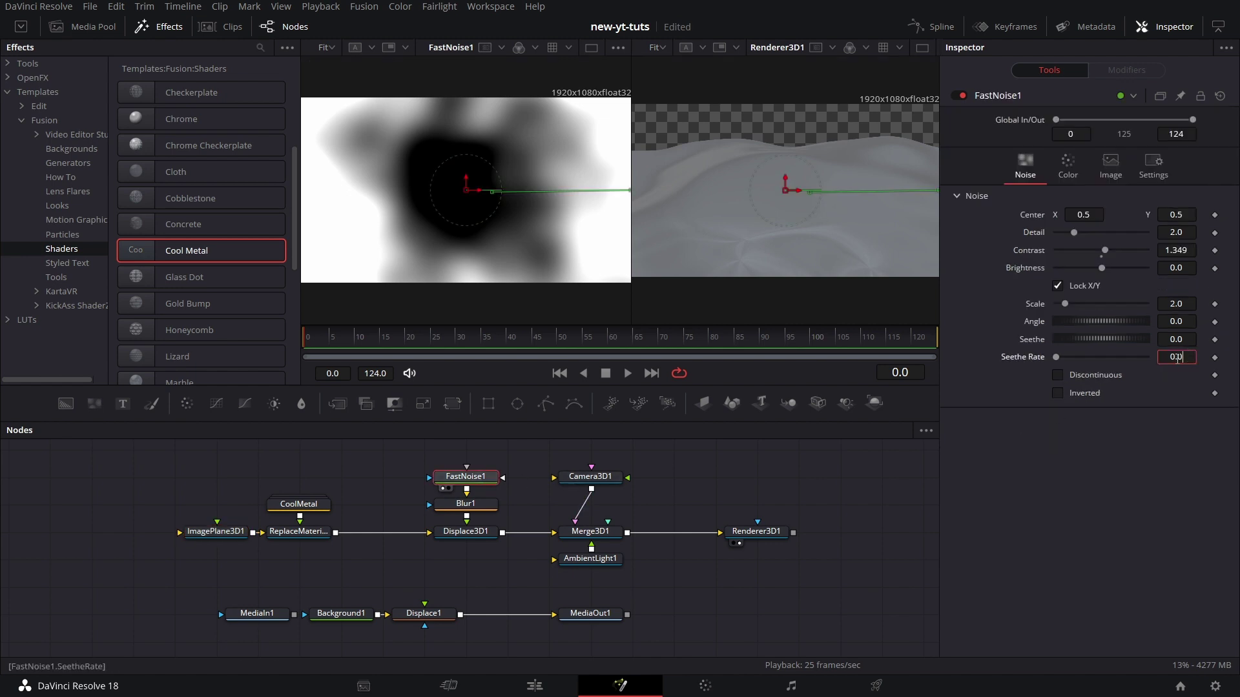
scroll(1178, 359, "up", 1)
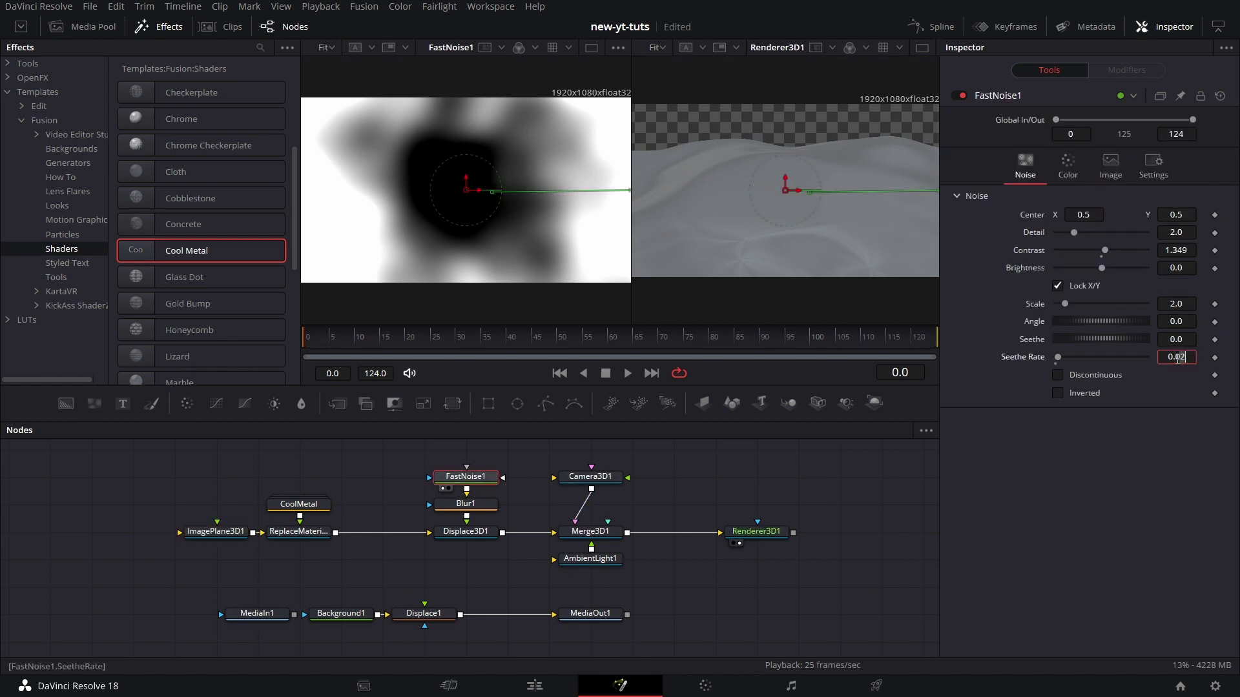
key("Tab")
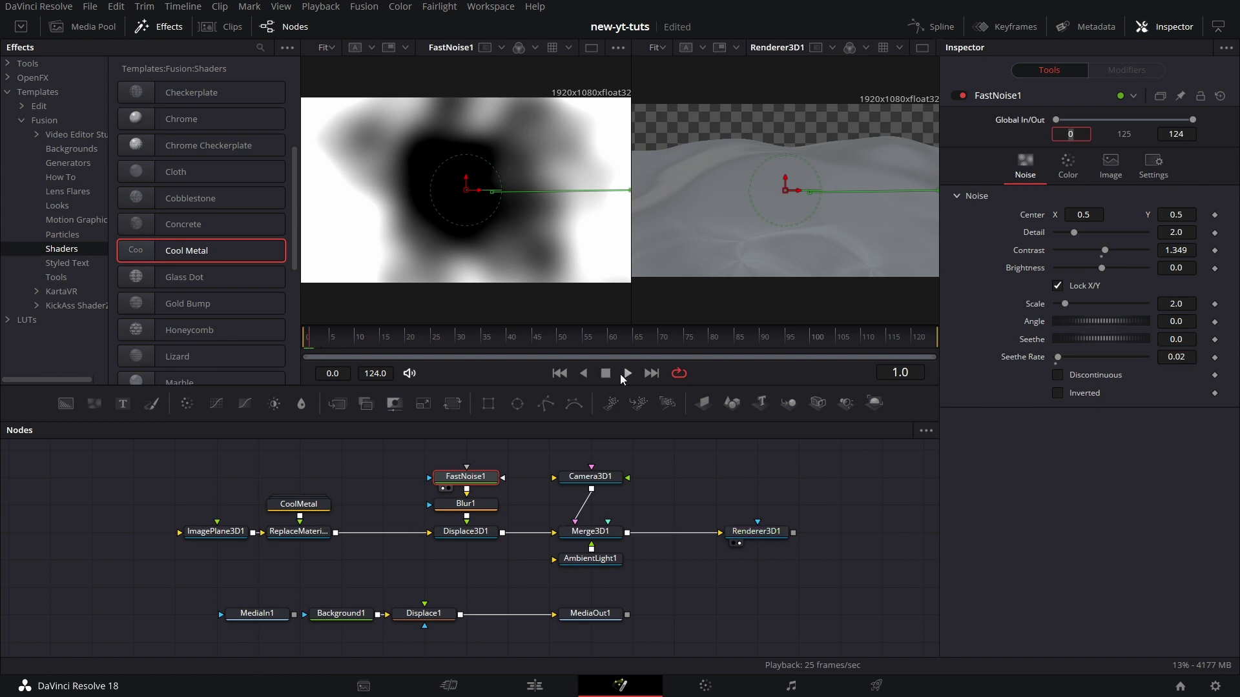
left_click(922, 49)
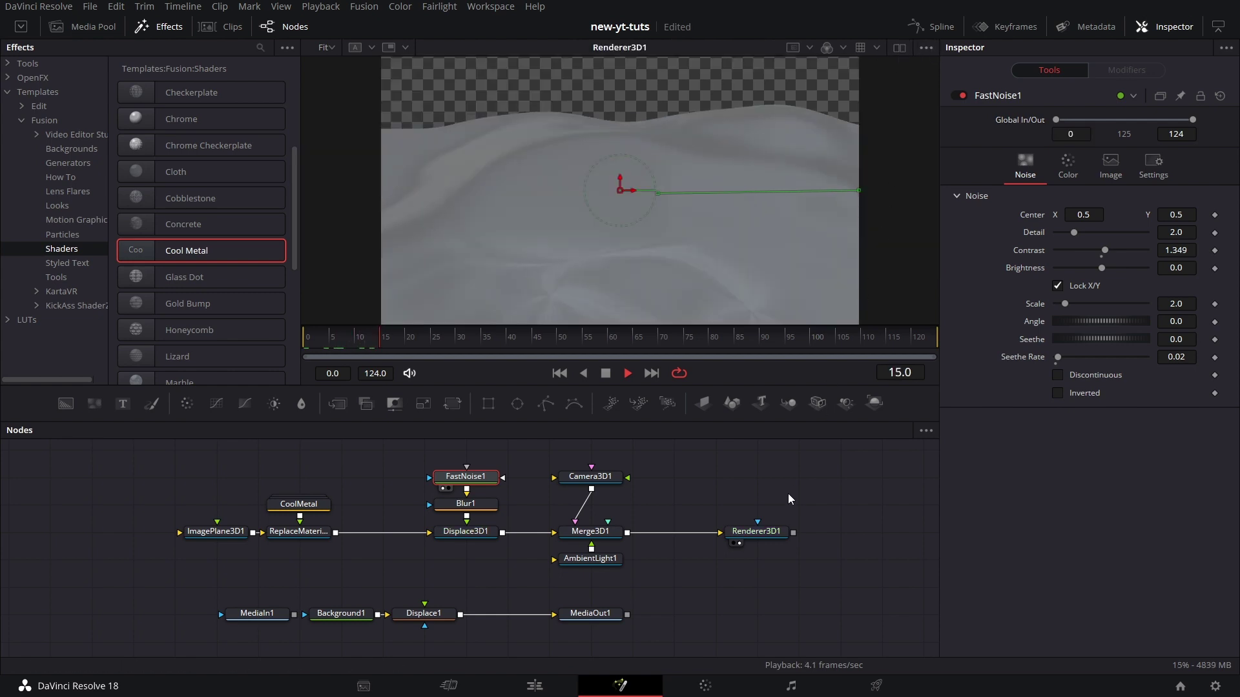
left_click(719, 529)
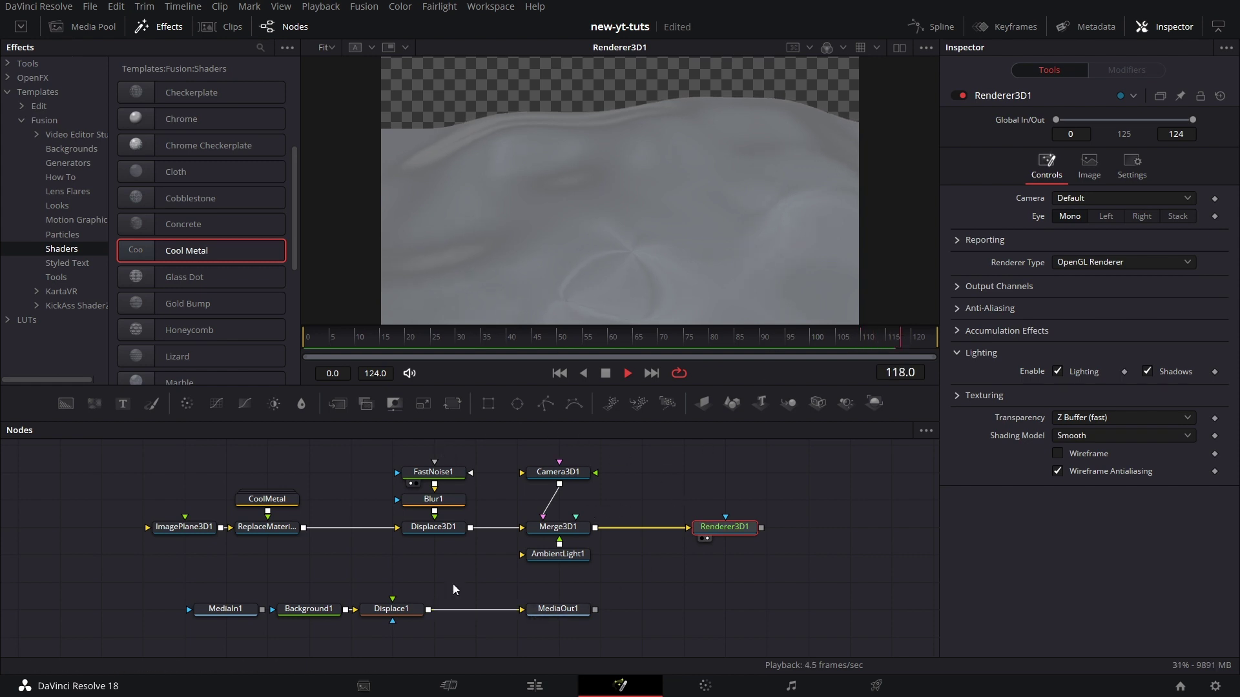
left_click_drag(585, 471, 584, 499)
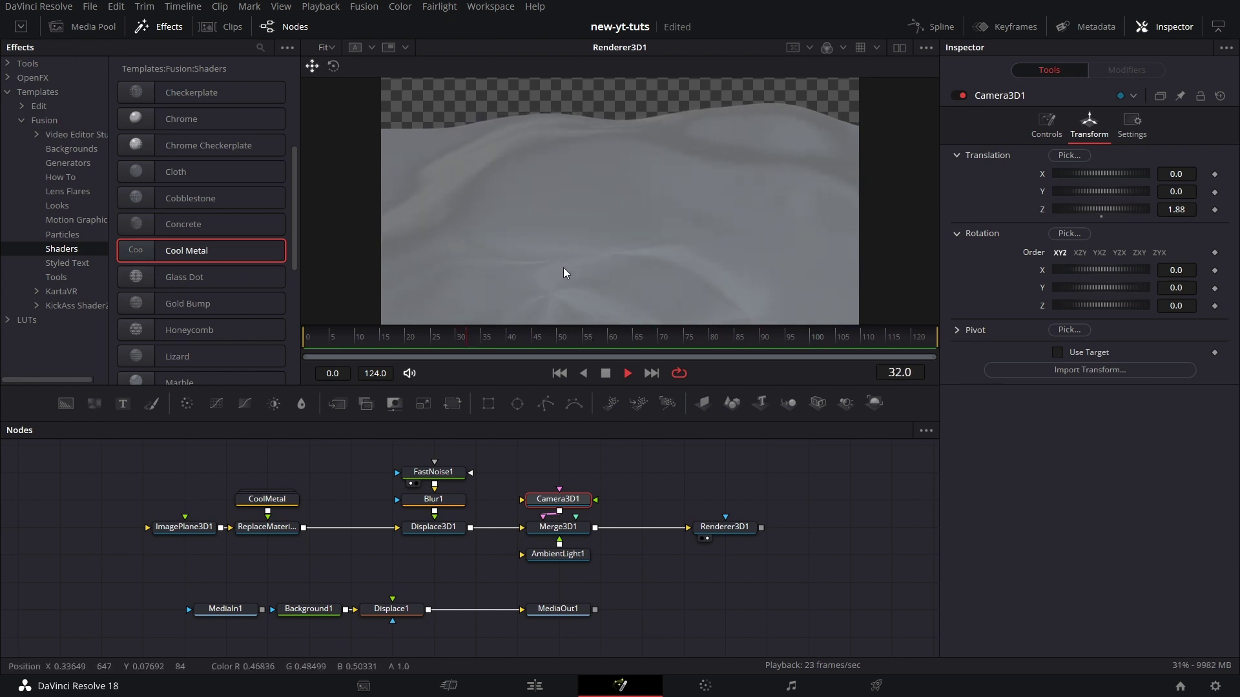
Unlock FastNoise1's X/Y scale, set X 2.0, Y 14.33, seethe rate 0.04, and replay from the start.
left_click(451, 475)
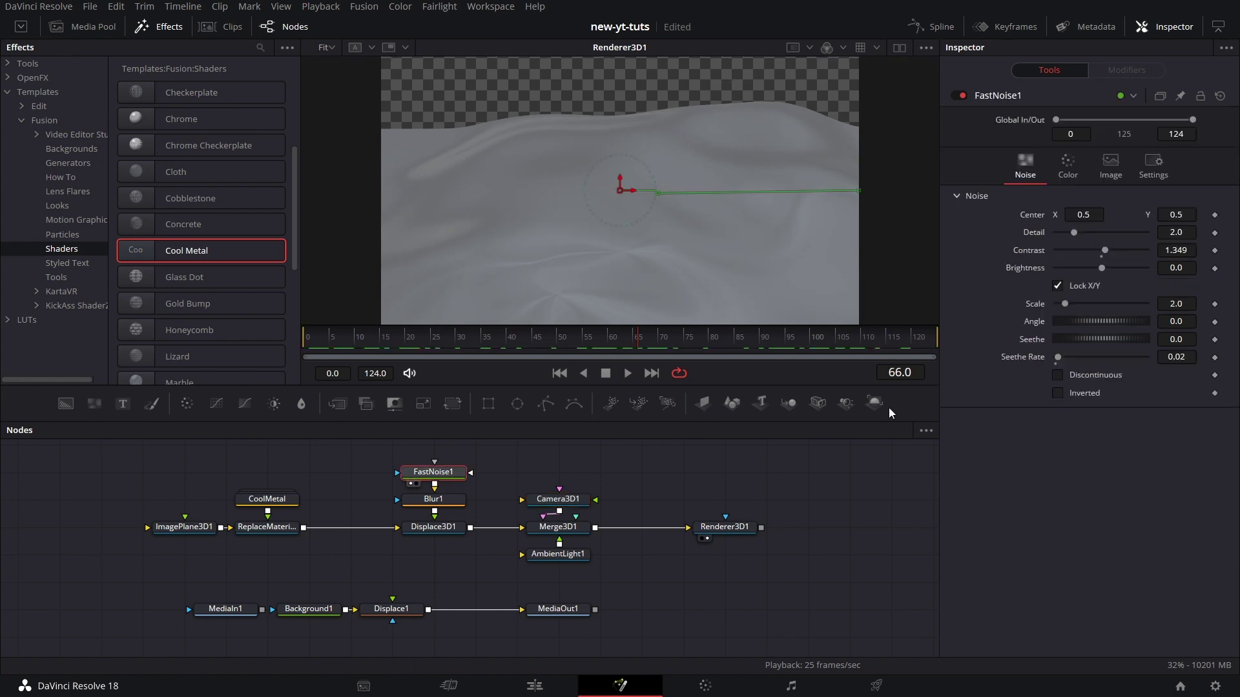
left_click(1058, 285)
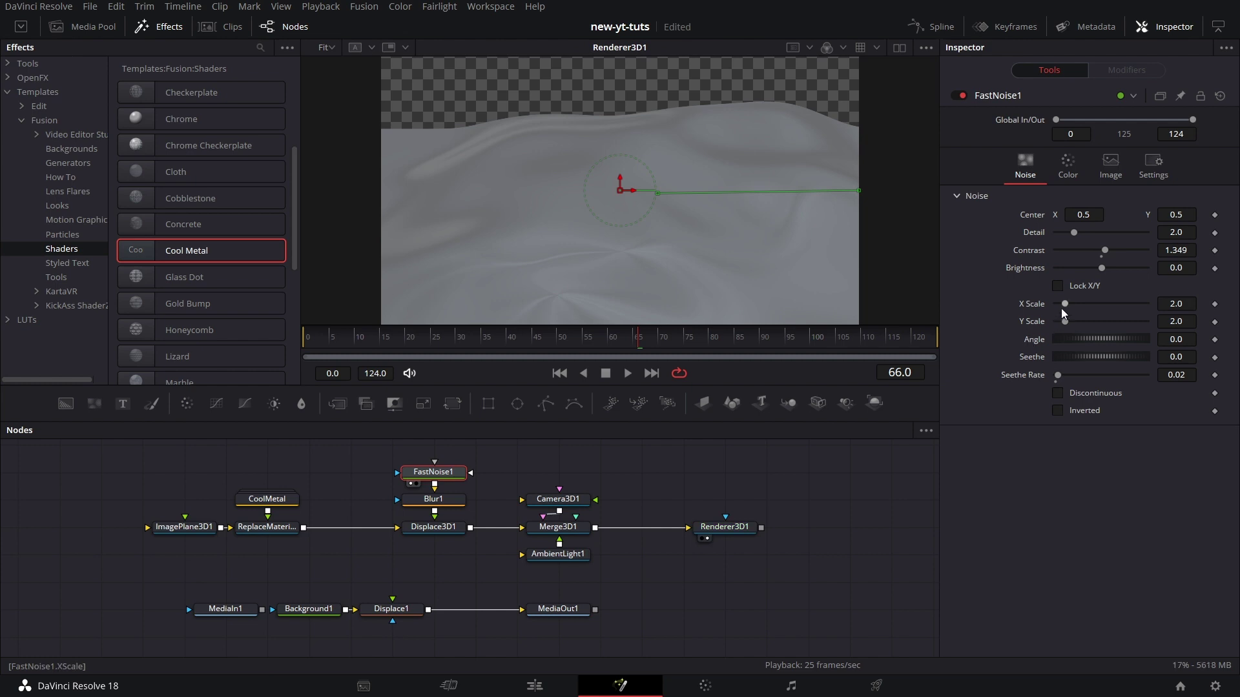
left_click_drag(1067, 307, 1082, 308)
left_click_drag(1065, 321, 1120, 325)
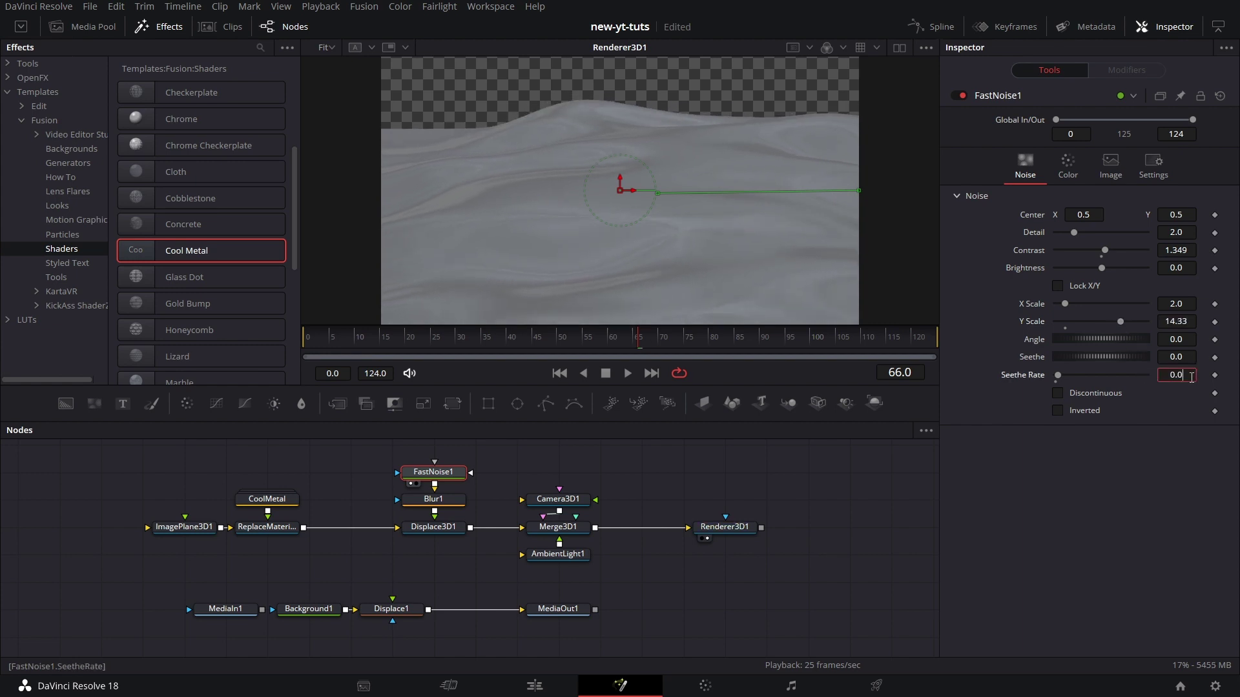
type("4")
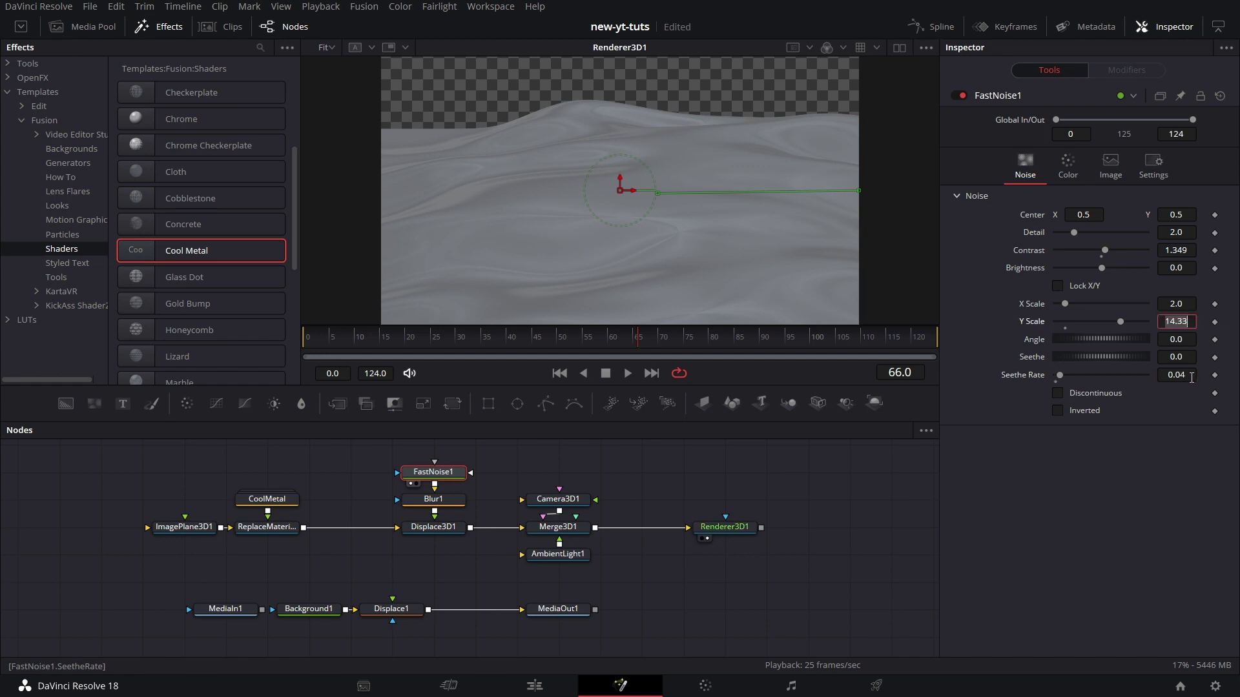
key("Tab")
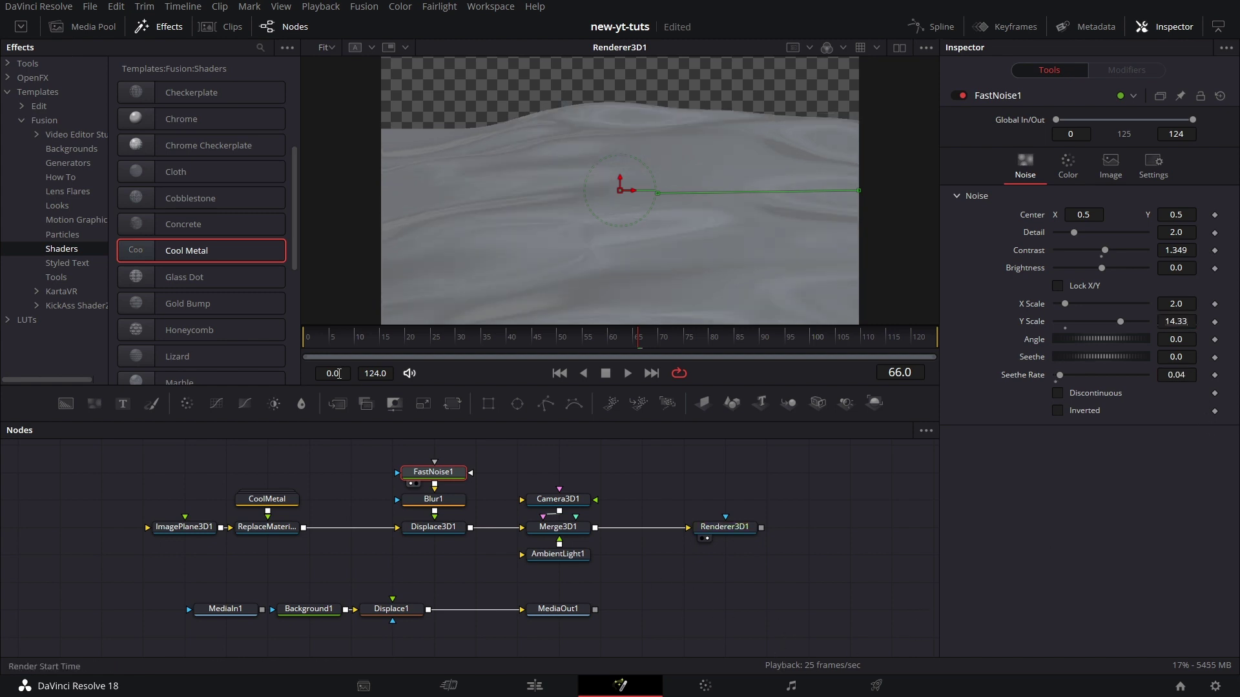
left_click(308, 336)
key("space")
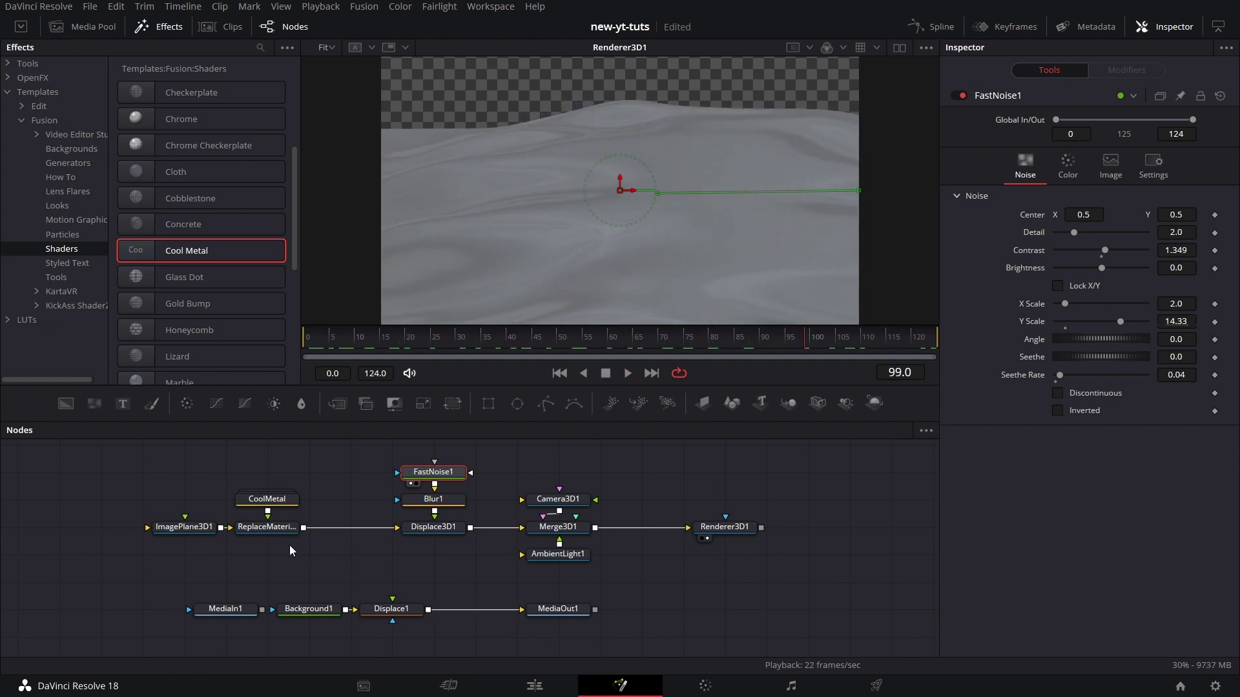
Set the CoolMetal shader's diffuse colour to the muted bluish grey #7e7b8e.
left_click(273, 503)
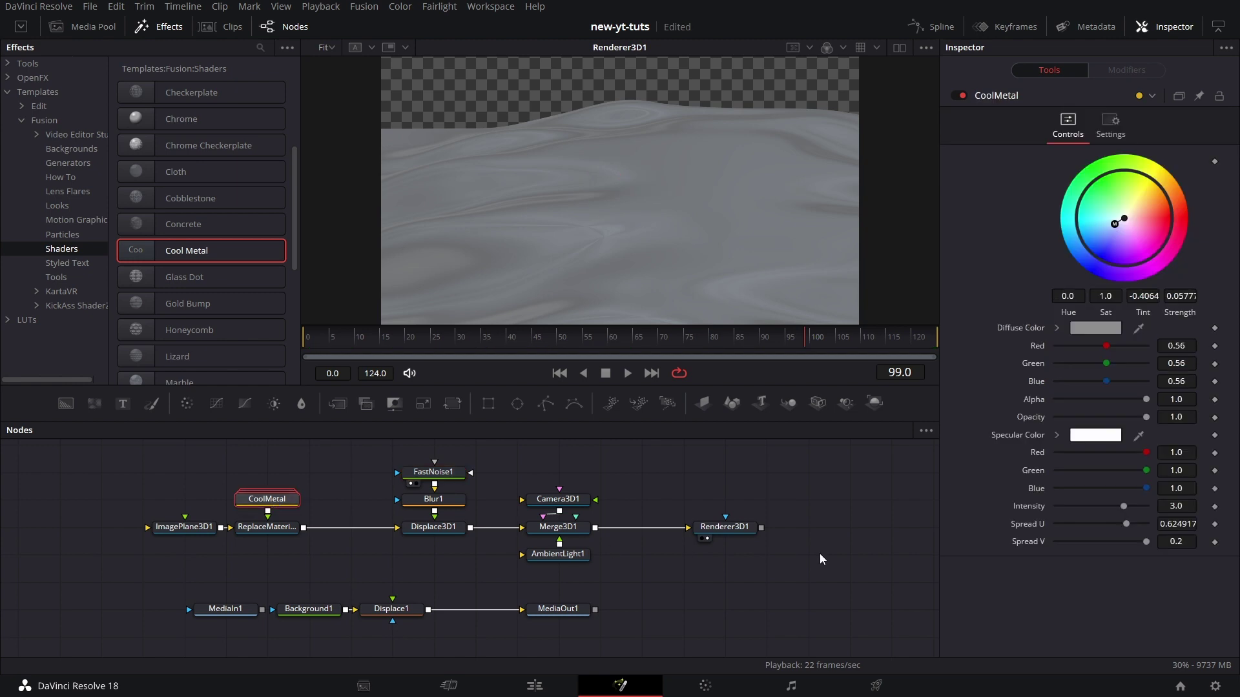
left_click(1095, 327)
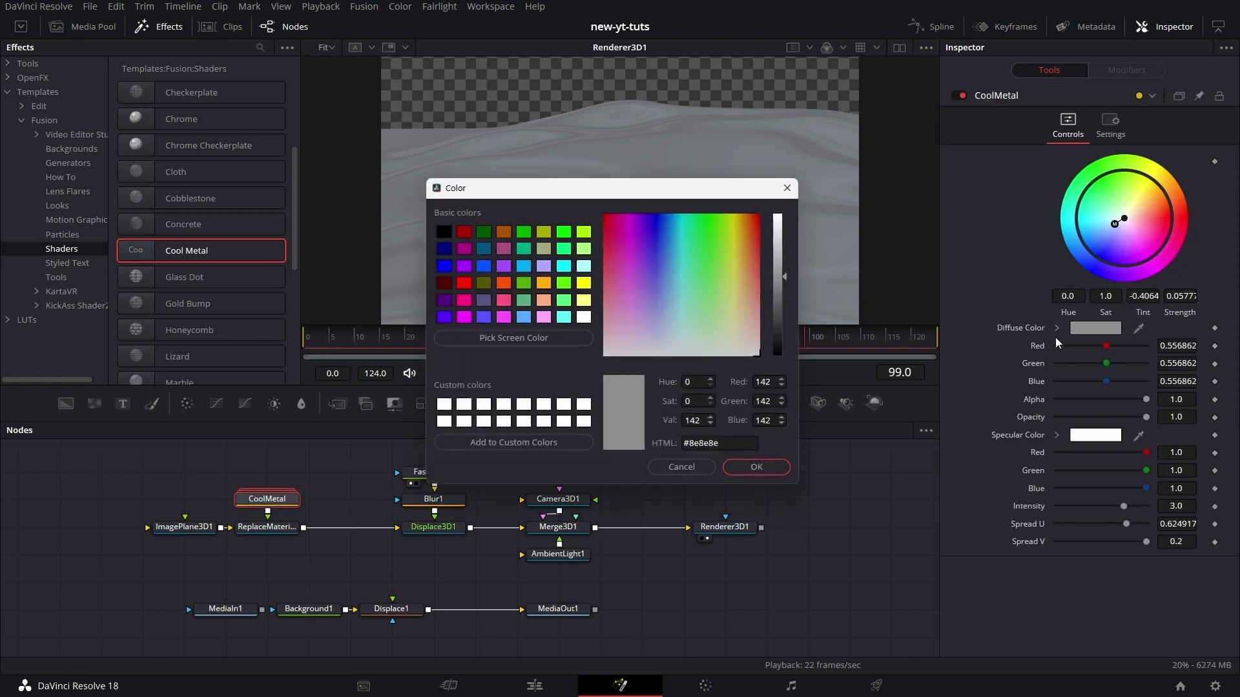
left_click(656, 253)
left_click_drag(657, 257, 650, 339)
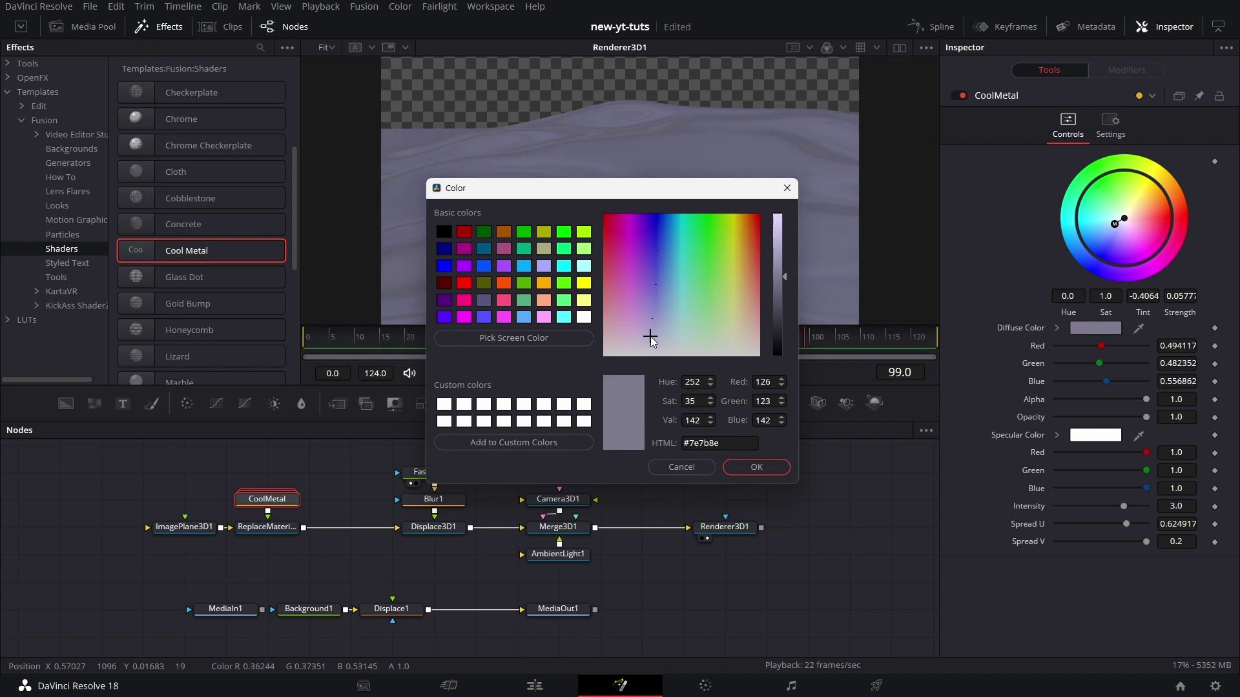
left_click(754, 467)
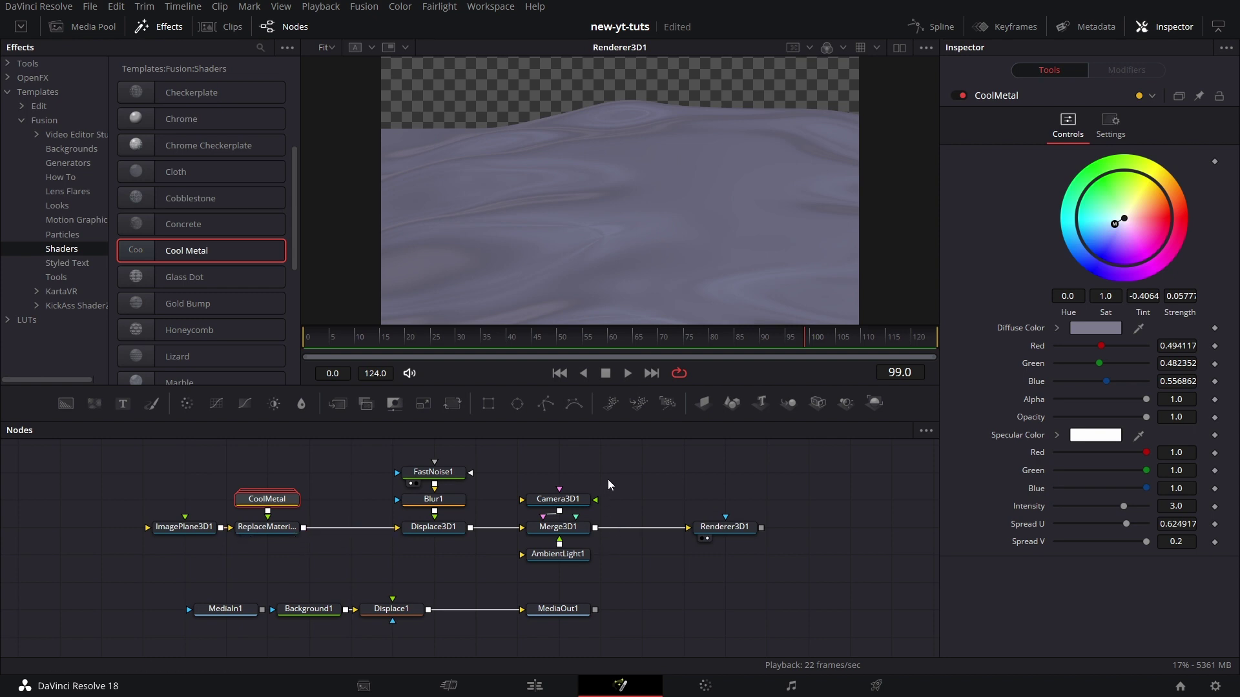
left_click(489, 452)
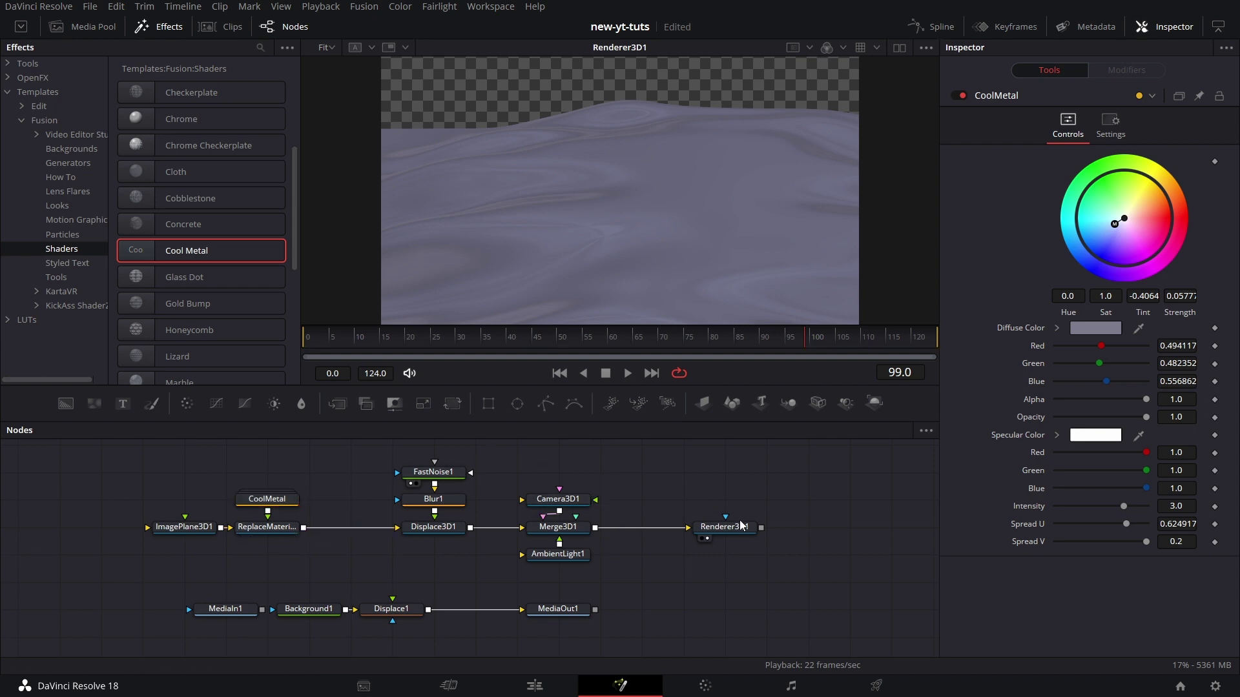
Add a Color Corrector after Renderer3D1 with Saturation reduced to 0.48.
left_click_drag(742, 525, 667, 531)
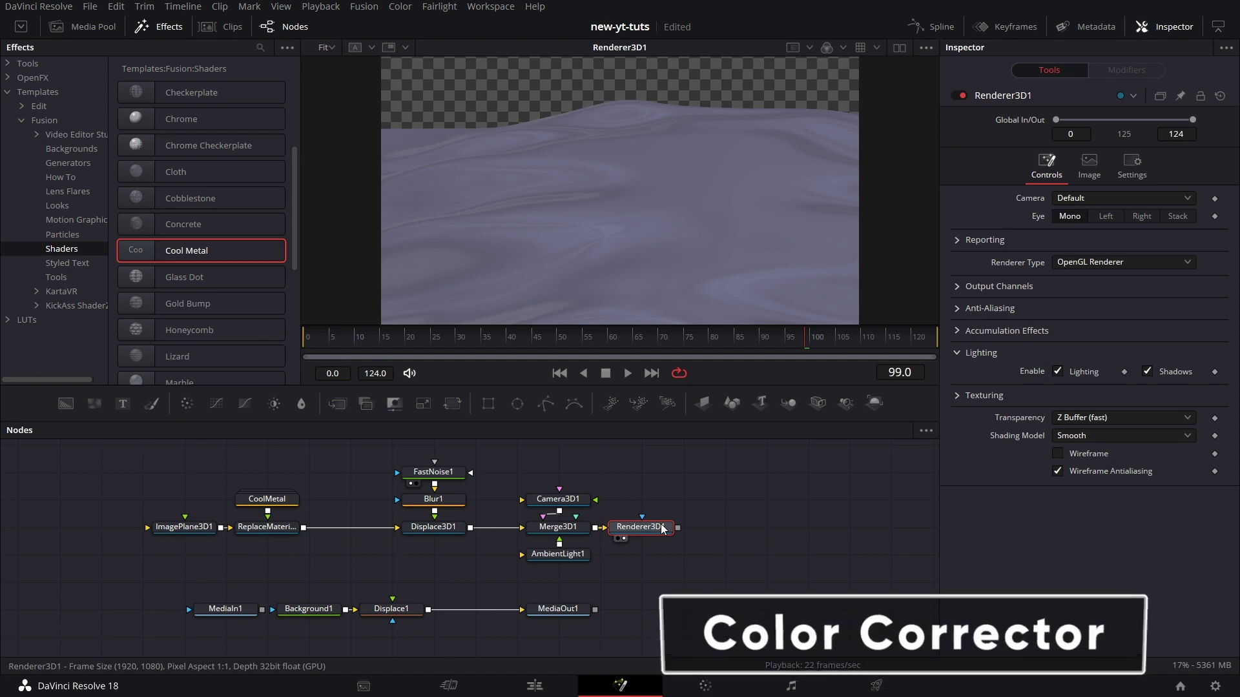
key("shift+space")
type("cc")
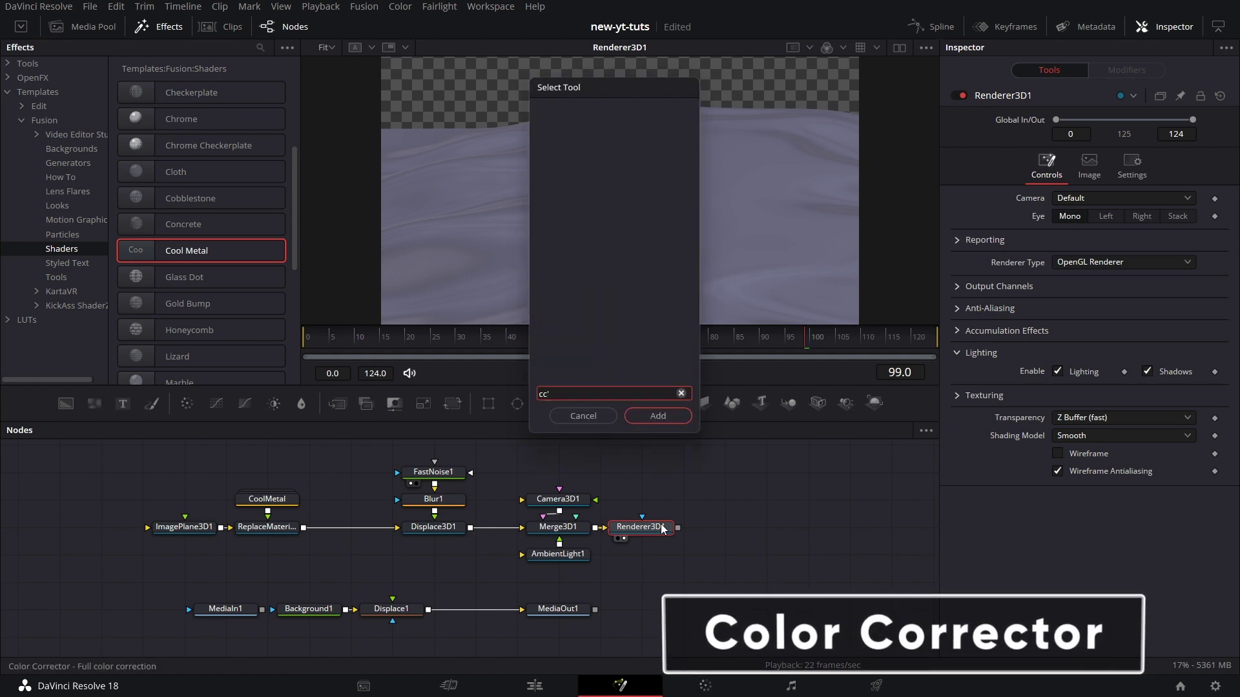
key("Return")
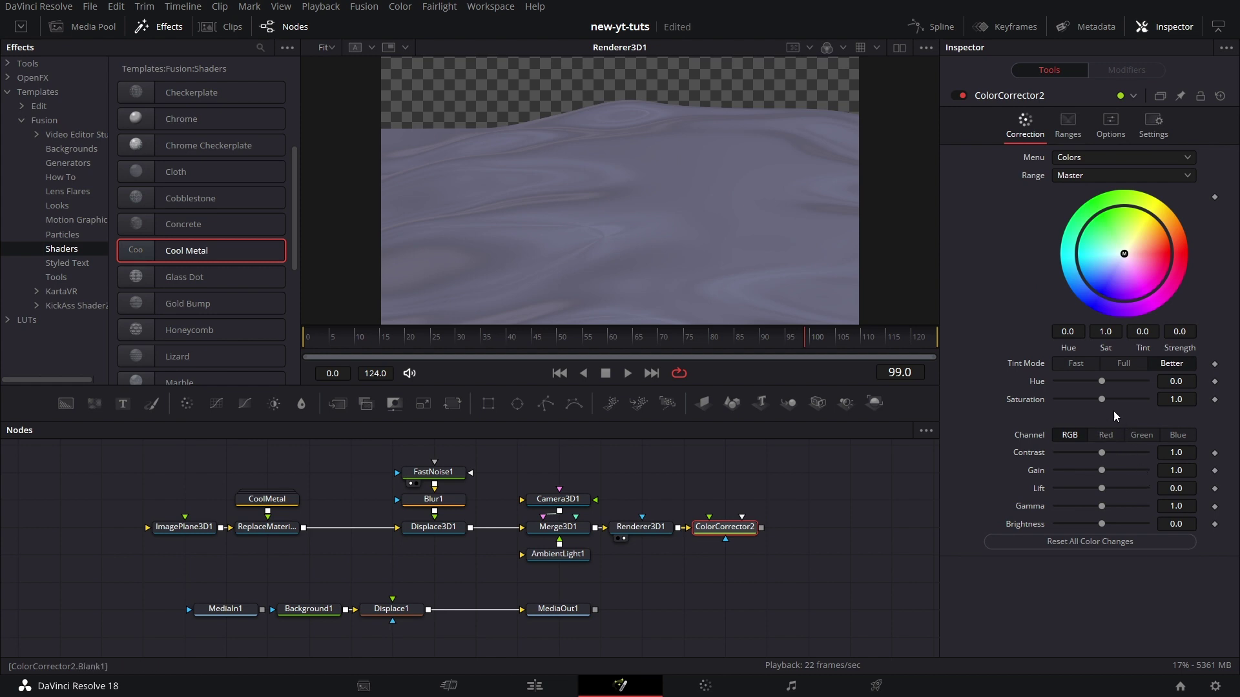
left_click_drag(1102, 400, 1079, 405)
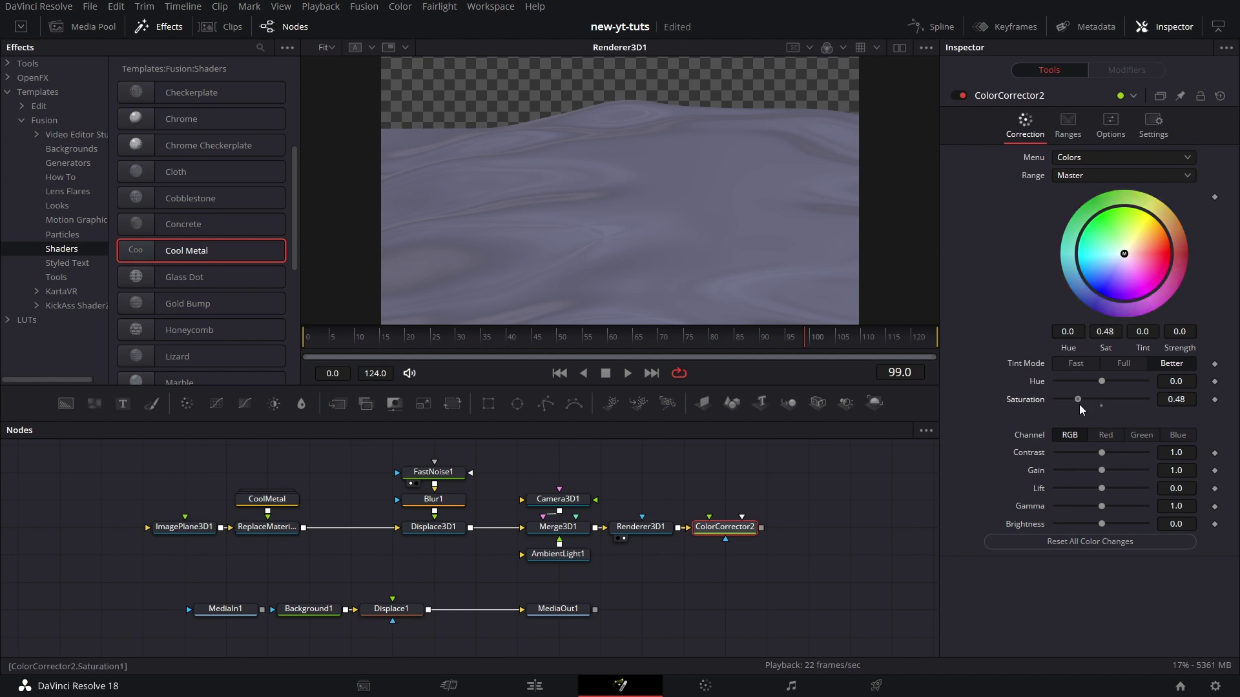
Push the Cool Metal shader's colour strongly toward blue and view ColorCorrector2's result.
left_click(282, 504)
left_click_drag(1101, 231, 1096, 241)
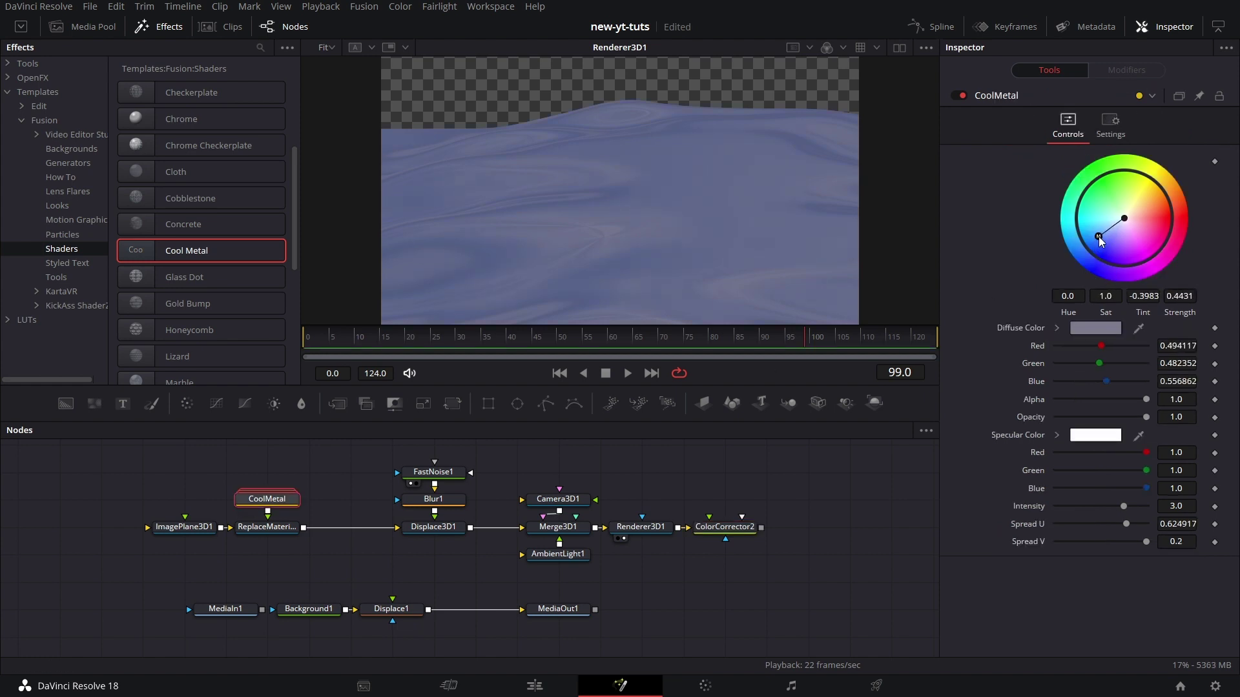
left_click_drag(1108, 231, 1084, 261)
left_click(662, 529)
left_click(717, 528)
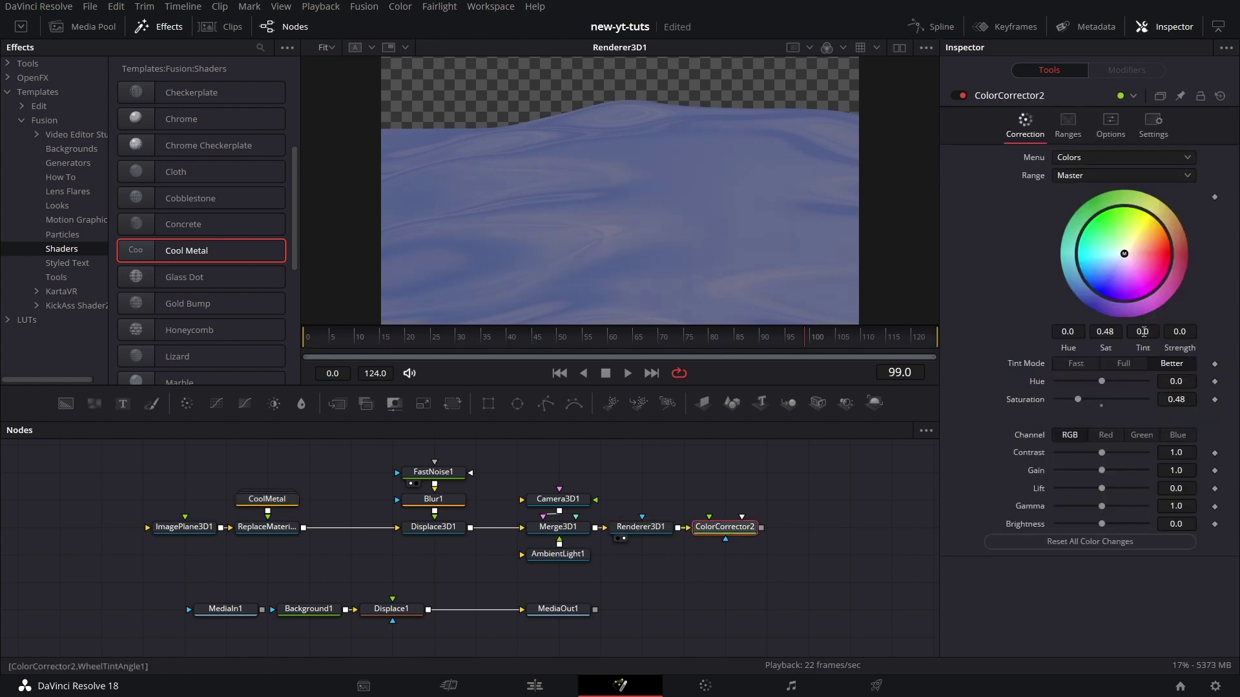
key("1")
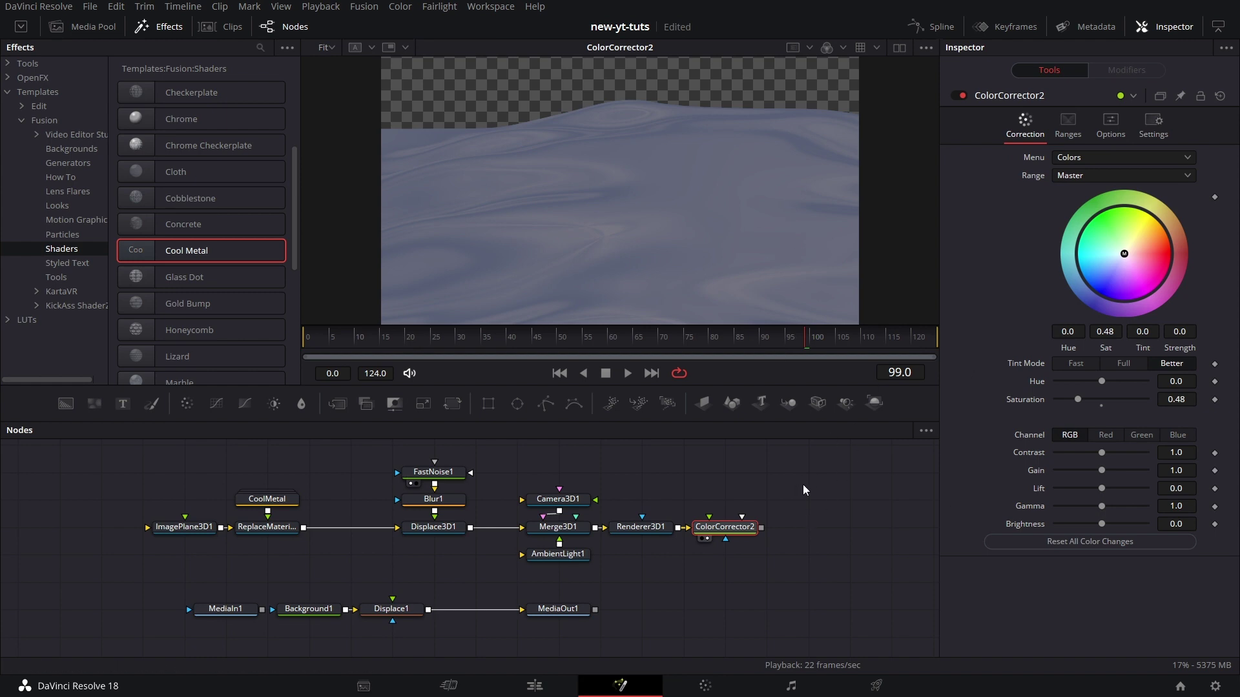
left_click(866, 489)
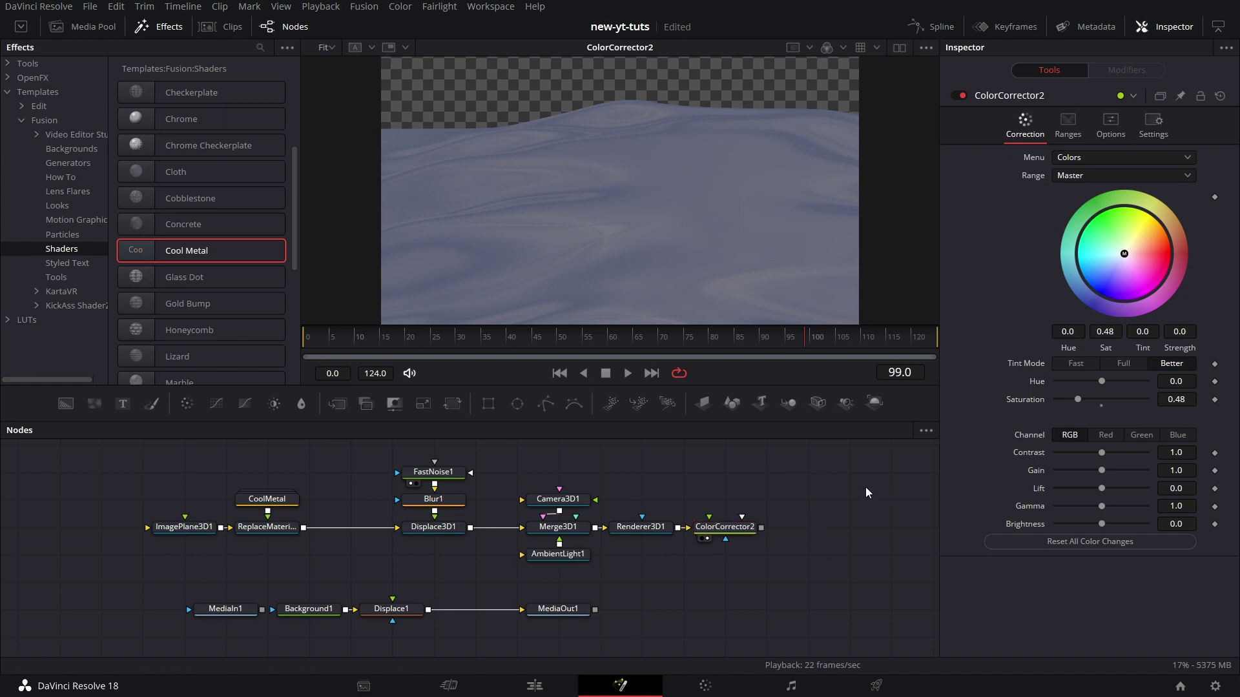